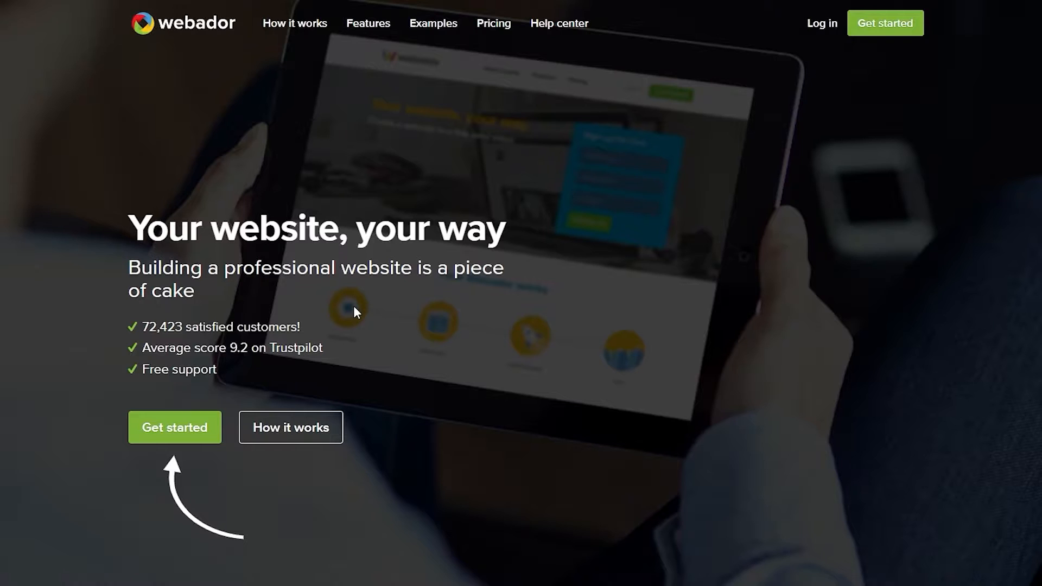
Start the sign-up and choose Website as the kind of site to build.
{"action": "left_click", "coordinate": [202, 436]}
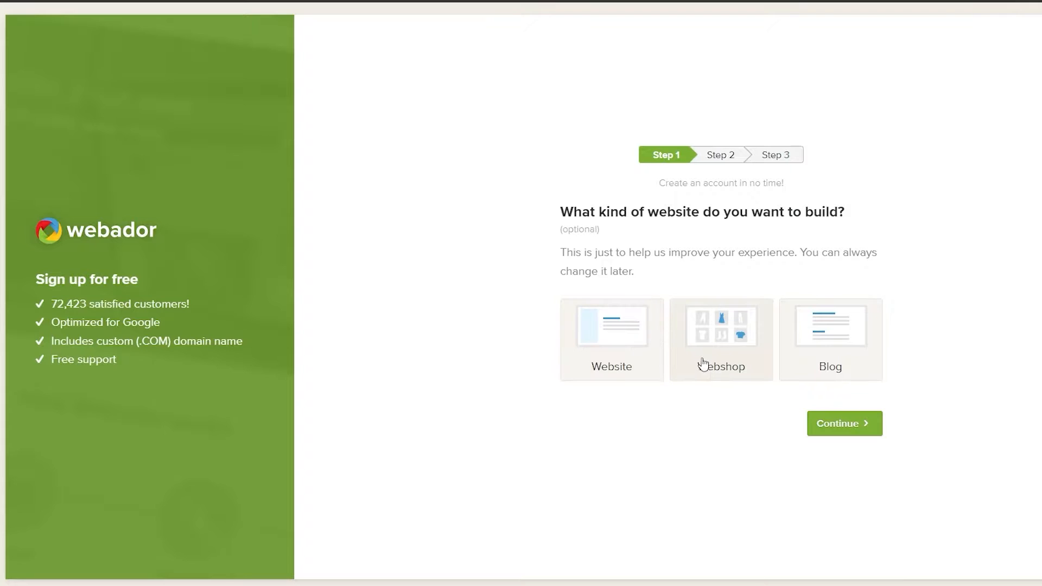
{"action": "left_click", "coordinate": [608, 366]}
{"action": "left_click", "coordinate": [841, 428]}
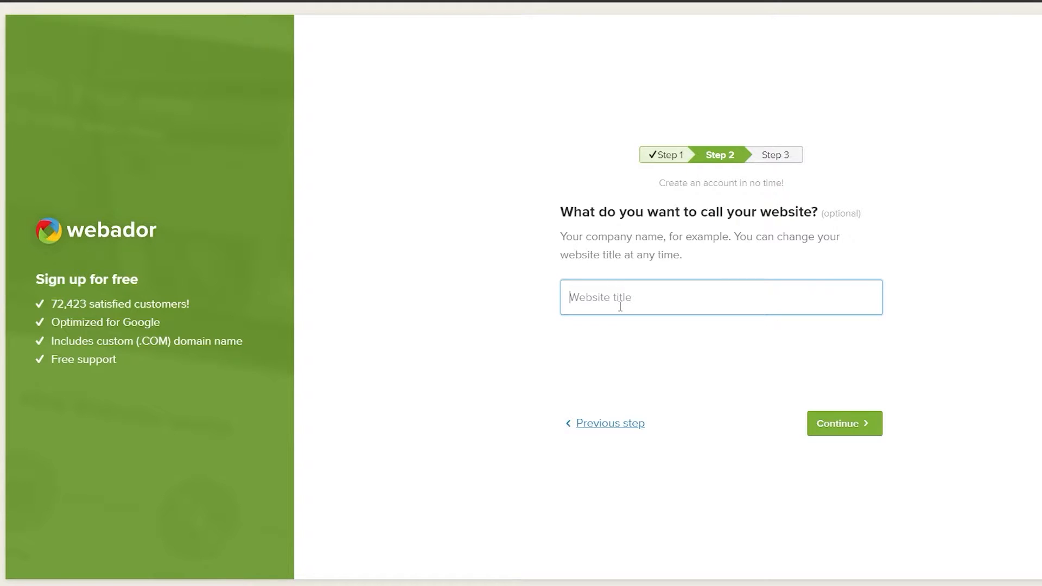
Title the website "Hash Photography" and create the account with the email address and password.
{"action": "type", "text": "Hash Photography"}
{"action": "left_click", "coordinate": [750, 404]}
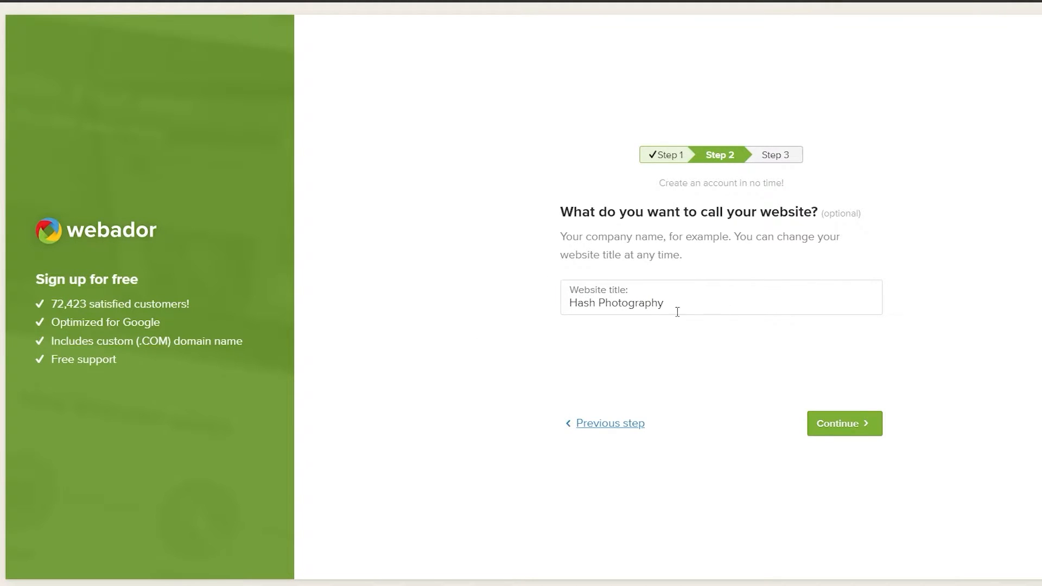
{"action": "left_click", "coordinate": [840, 427]}
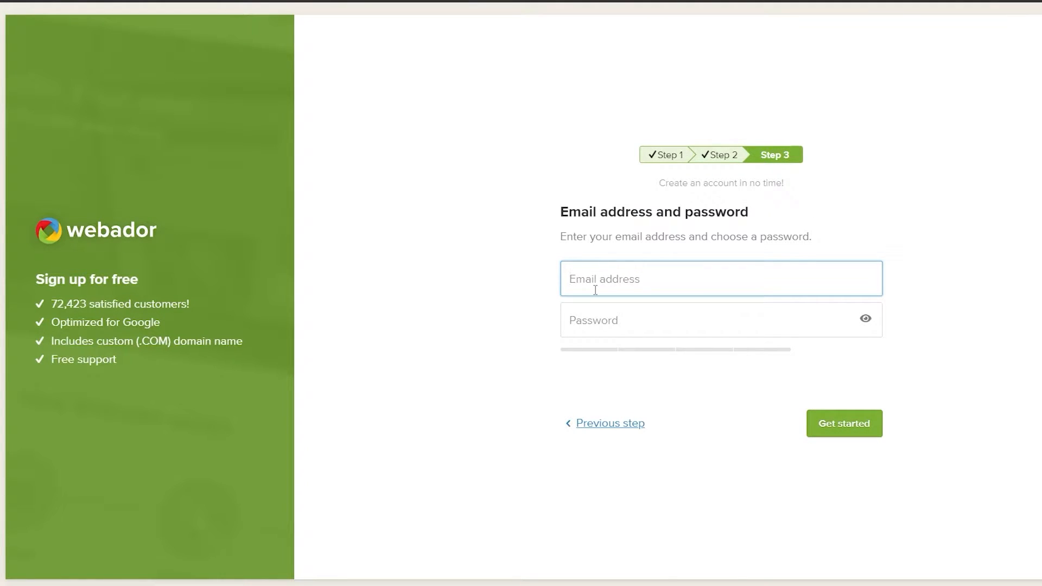
{"action": "left_click", "coordinate": [850, 433]}
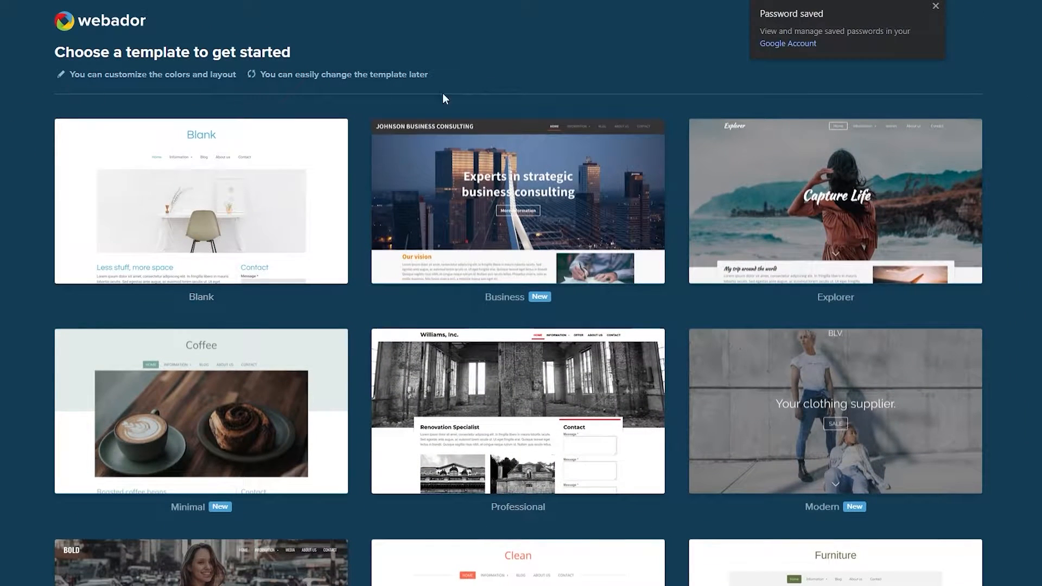
Examine the gallery of starter templates, dismissing the saved-password notice, to find one suited to a photography website.
{"action": "scroll", "coordinate": [22, 338], "scroll_direction": "down", "scroll_amount": 8}
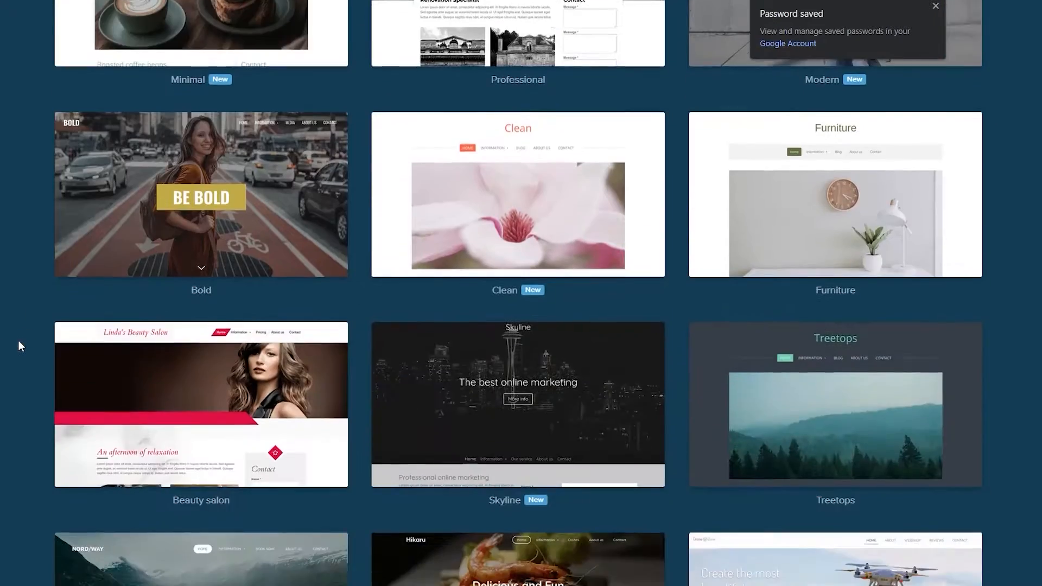
{"action": "scroll", "coordinate": [19, 342], "scroll_direction": "down", "scroll_amount": 4}
{"action": "scroll", "coordinate": [18, 347], "scroll_direction": "up", "scroll_amount": 10}
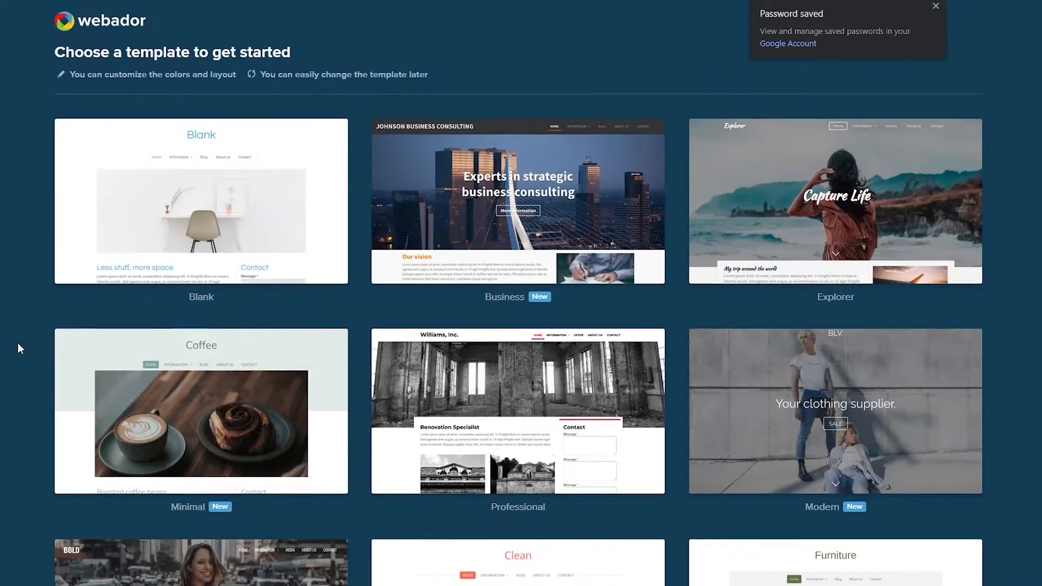
{"action": "left_click", "coordinate": [936, 8]}
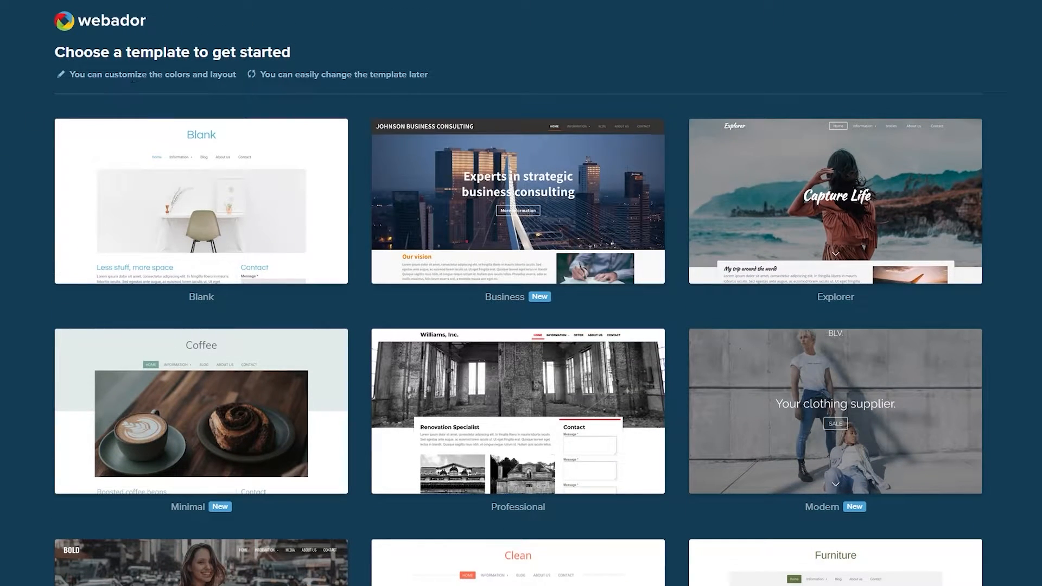
{"action": "scroll", "coordinate": [47, 357], "scroll_direction": "down", "scroll_amount": 6}
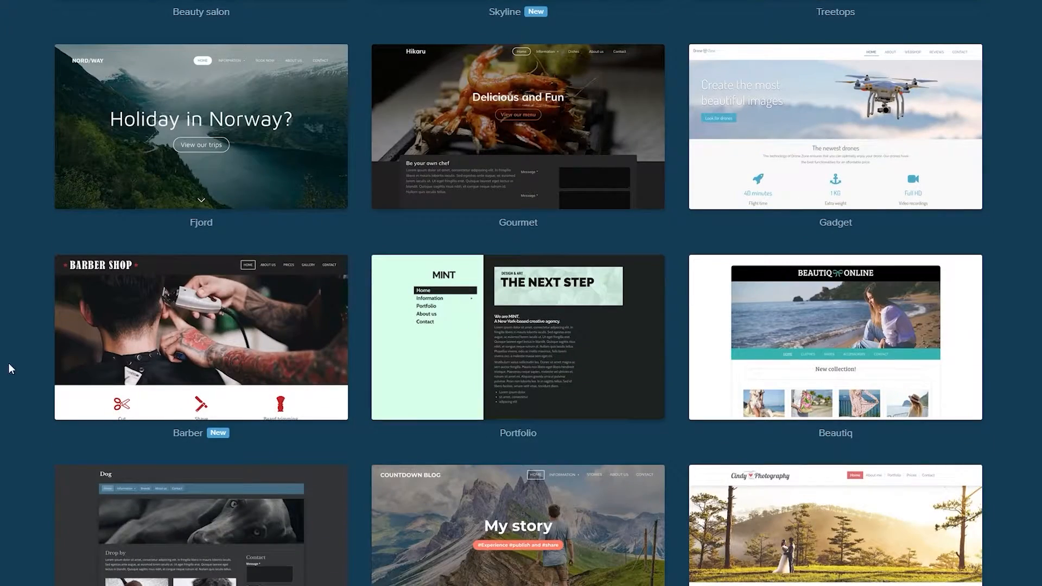
{"action": "scroll", "coordinate": [20, 356], "scroll_direction": "down", "scroll_amount": 5}
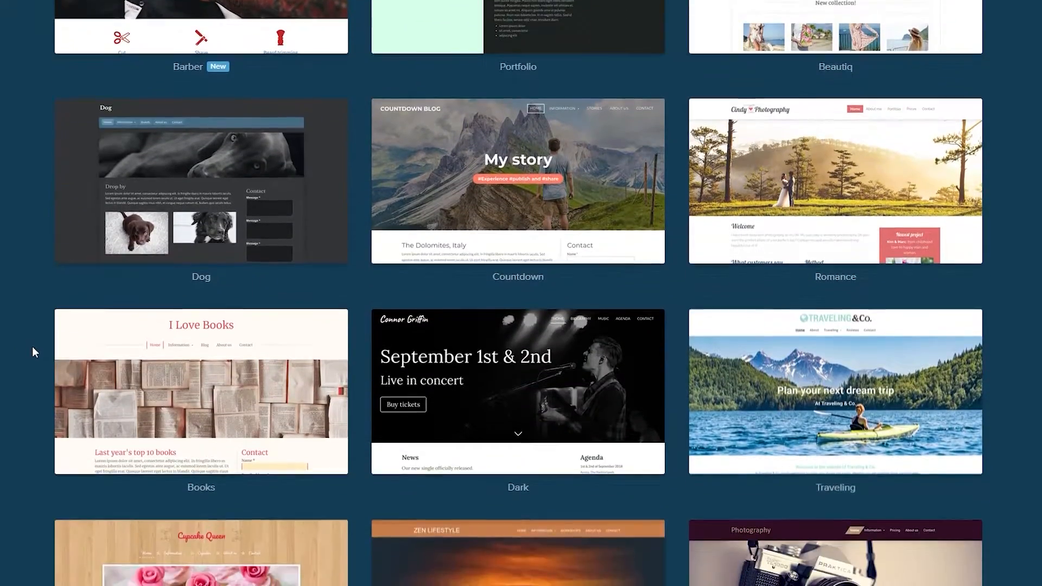
{"action": "scroll", "coordinate": [33, 348], "scroll_direction": "down", "scroll_amount": 8}
{"action": "scroll", "coordinate": [35, 358], "scroll_direction": "up", "scroll_amount": 19}
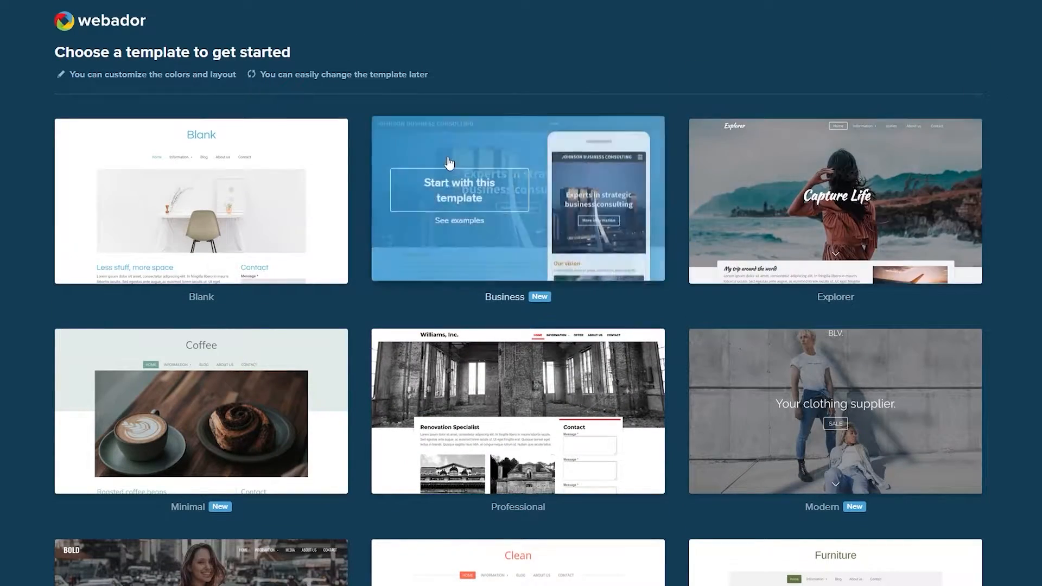
{"action": "scroll", "coordinate": [1013, 382], "scroll_direction": "down", "scroll_amount": 18}
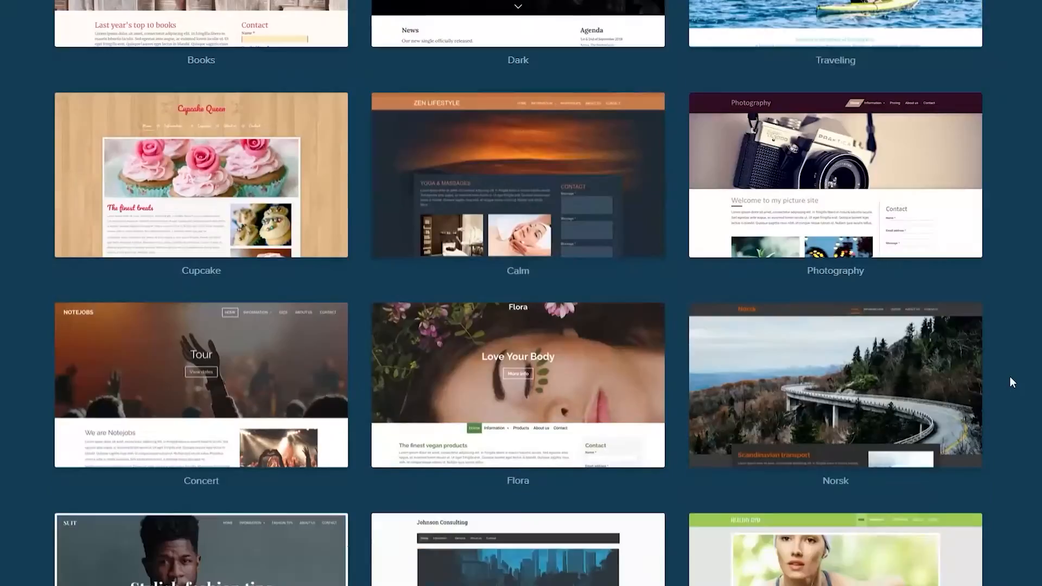
{"action": "scroll", "coordinate": [1010, 376], "scroll_direction": "down", "scroll_amount": 8}
{"action": "scroll", "coordinate": [1008, 375], "scroll_direction": "up", "scroll_amount": 8}
{"action": "mouse_move", "coordinate": [812, 203]}
{"action": "scroll", "coordinate": [812, 202], "scroll_direction": "up", "scroll_amount": 2}
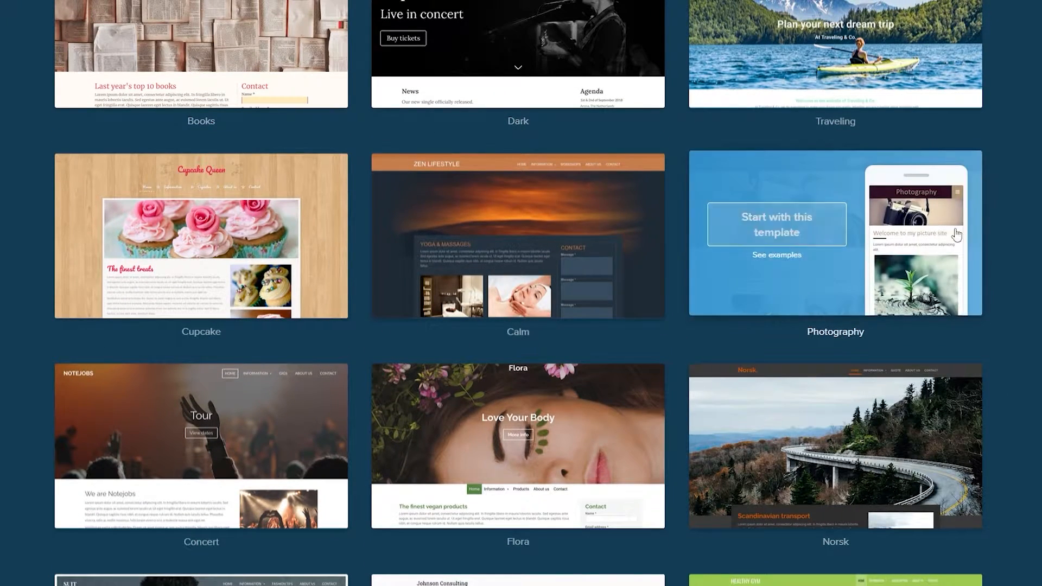
Examine the example websites built with the Photography template.
{"action": "left_click", "coordinate": [797, 255]}
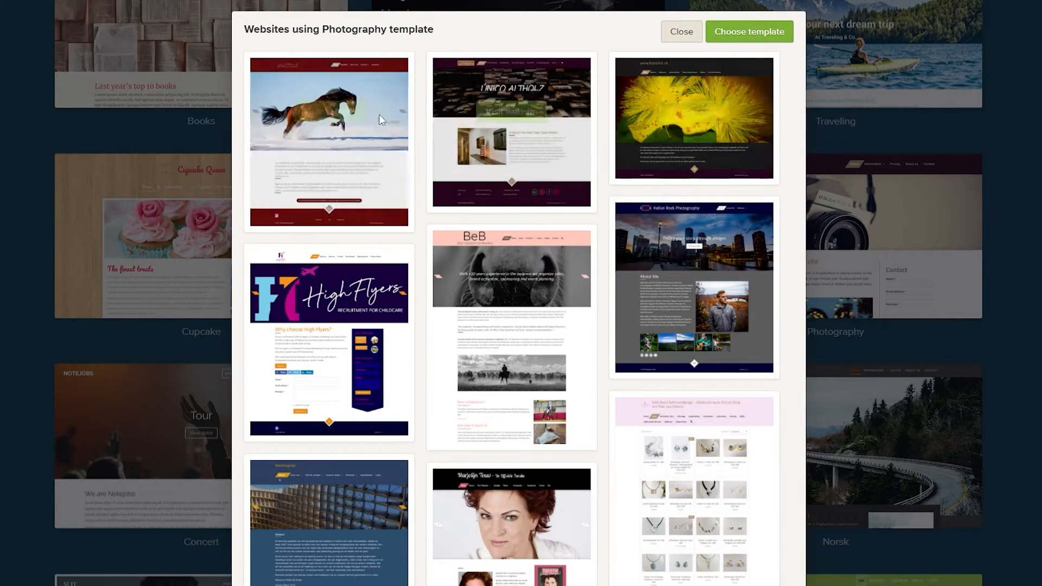
{"action": "scroll", "coordinate": [631, 217], "scroll_direction": "down", "scroll_amount": 1}
{"action": "scroll", "coordinate": [631, 213], "scroll_direction": "down", "scroll_amount": 10}
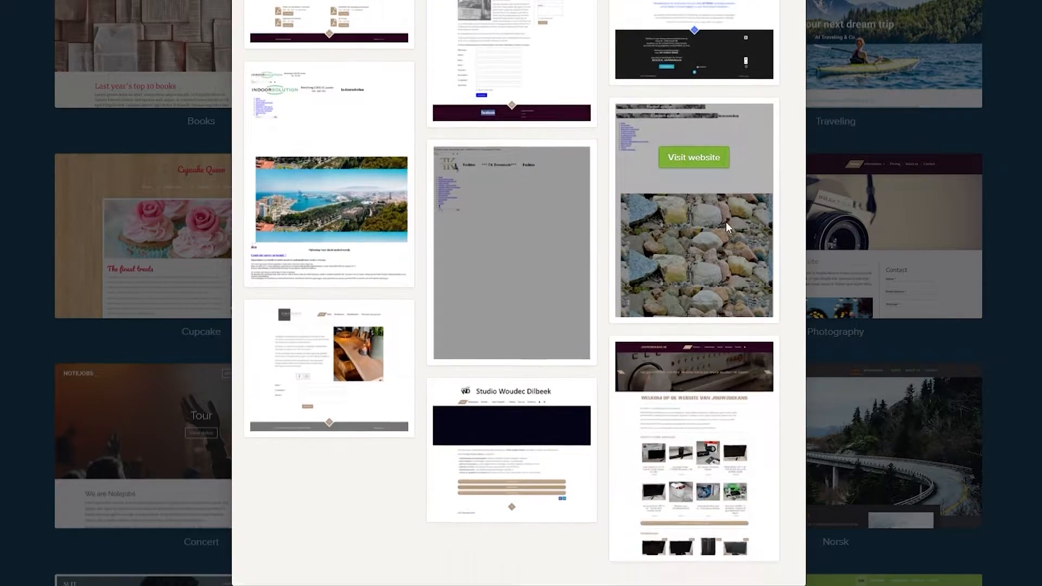
{"action": "scroll", "coordinate": [639, 272], "scroll_direction": "up", "scroll_amount": 4}
{"action": "scroll", "coordinate": [636, 290], "scroll_direction": "up", "scroll_amount": 10}
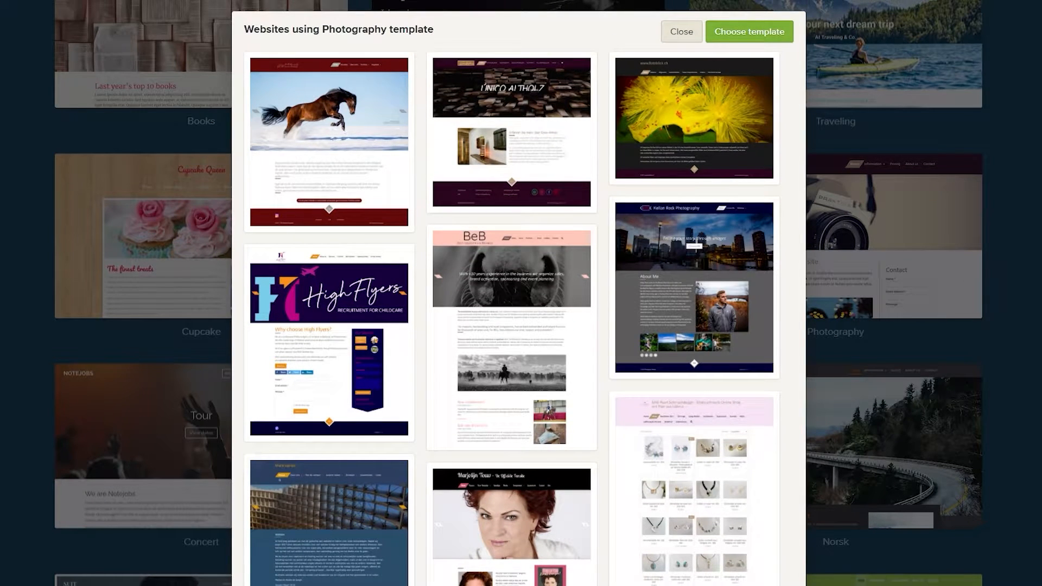
{"action": "left_click", "coordinate": [682, 32]}
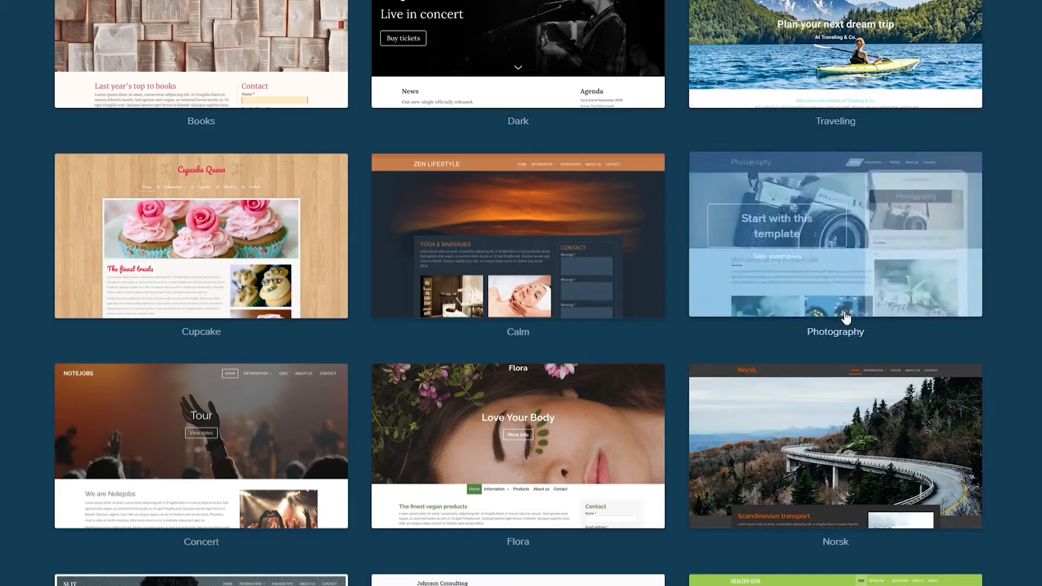
Start with the Photography template and move past the domain name registration to the plan selection.
{"action": "left_click", "coordinate": [803, 231]}
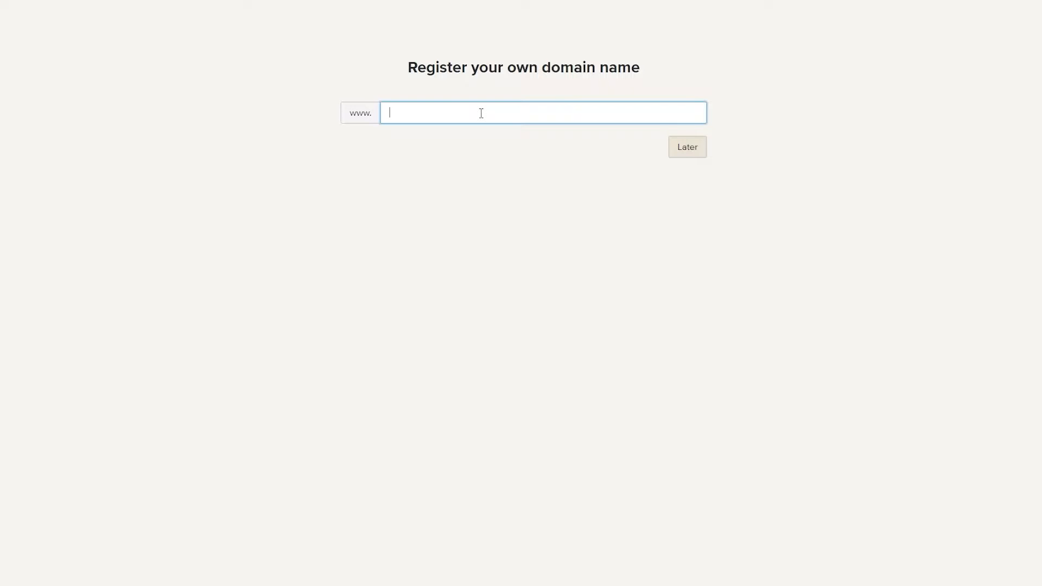
{"action": "left_click", "coordinate": [693, 158]}
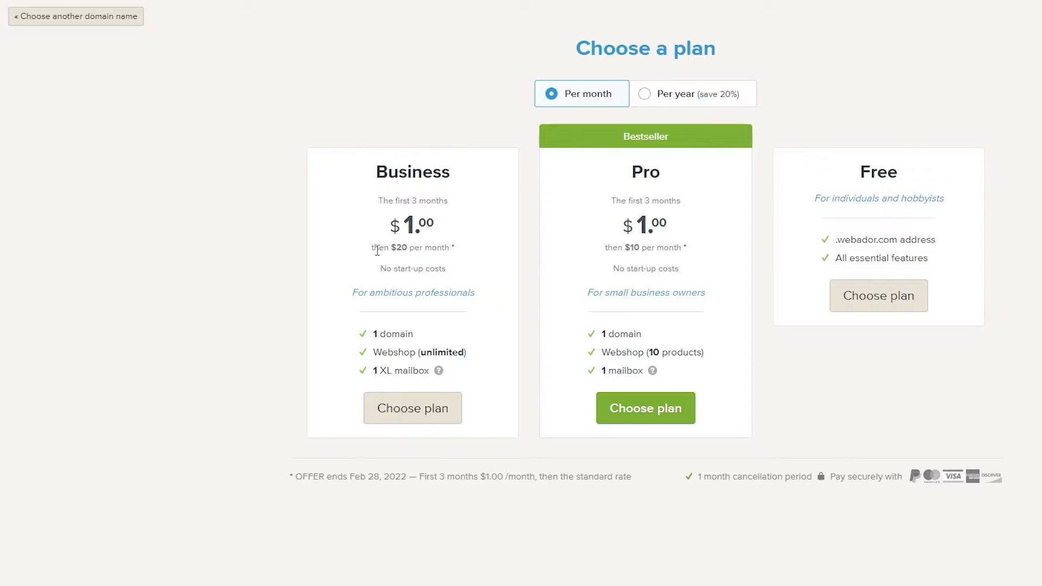
Compare the prices and features of the Business and Pro plans, and choose the Pro plan.
{"action": "left_click_drag", "start_coordinate": [372, 252], "coordinate": [453, 250]}
{"action": "left_click_drag", "start_coordinate": [379, 202], "coordinate": [444, 210]}
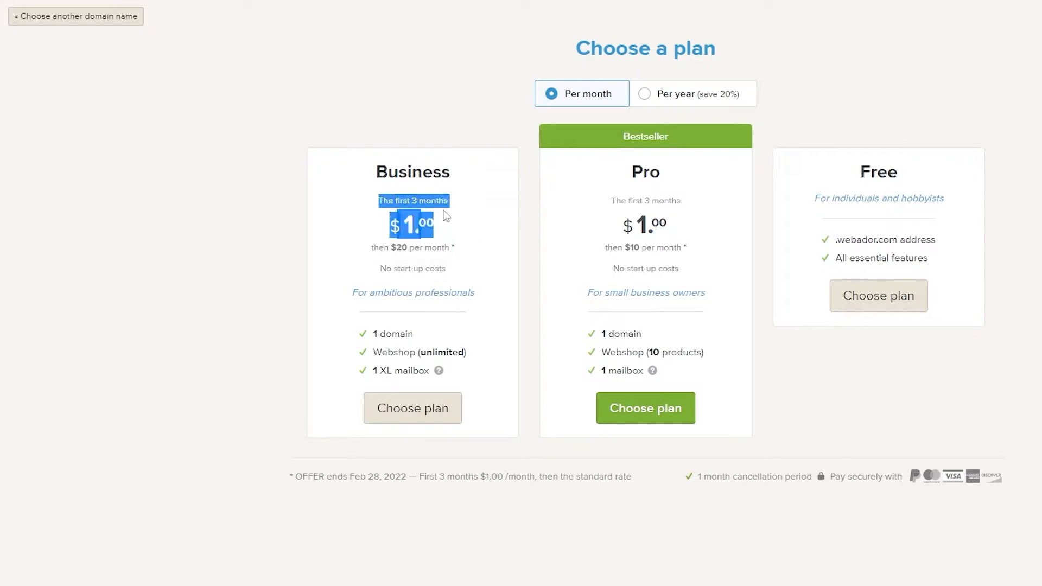
{"action": "left_click", "coordinate": [471, 221]}
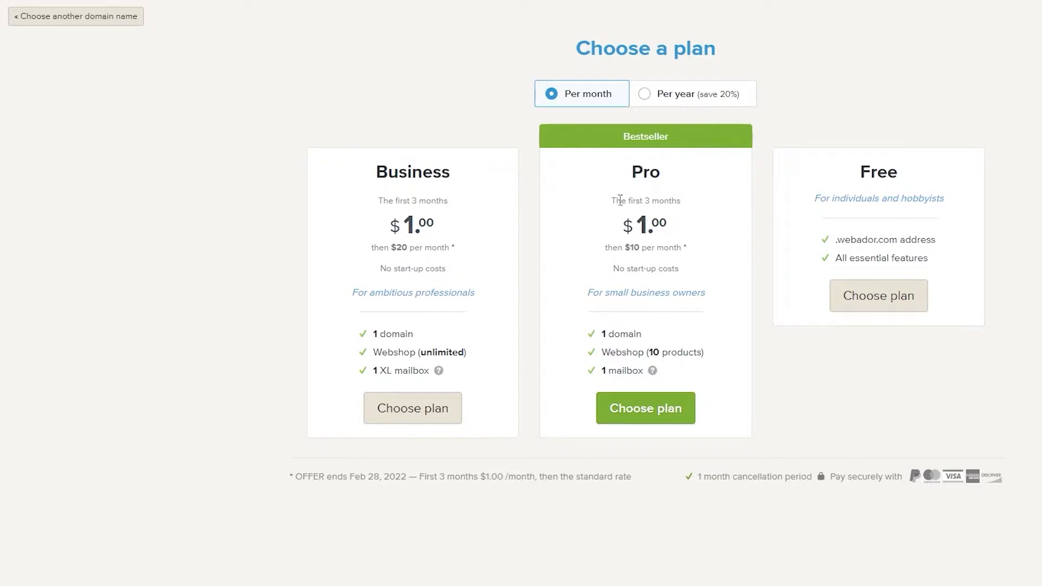
{"action": "left_click_drag", "start_coordinate": [611, 201], "coordinate": [671, 227]}
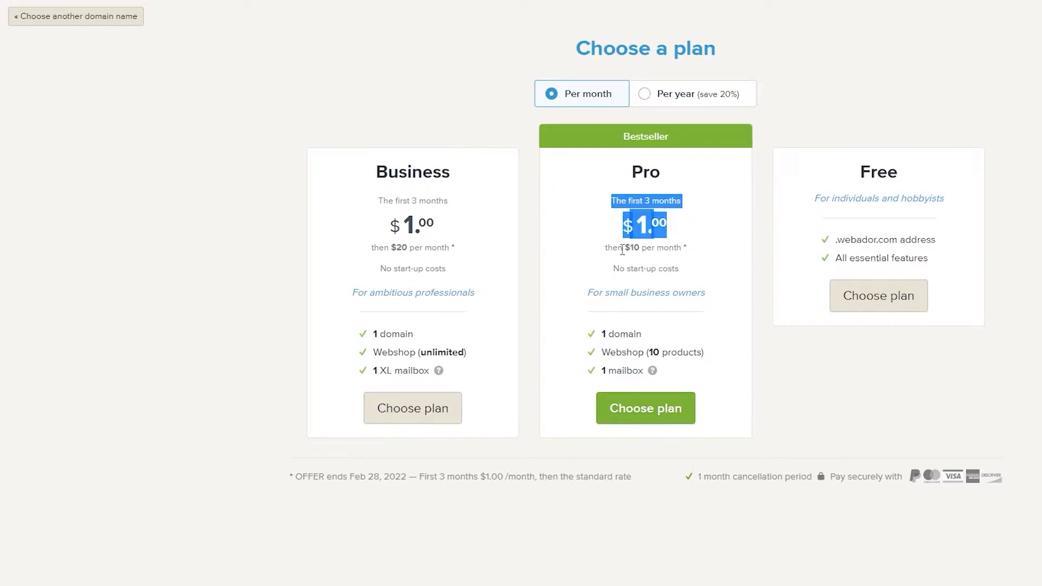
{"action": "left_click", "coordinate": [679, 255]}
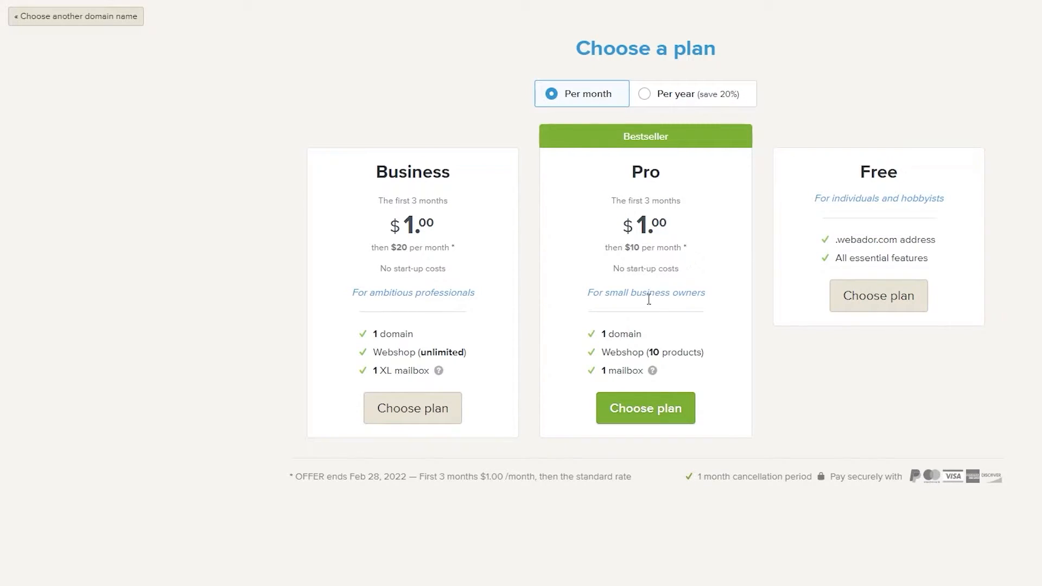
{"action": "left_click_drag", "start_coordinate": [604, 336], "coordinate": [703, 354]}
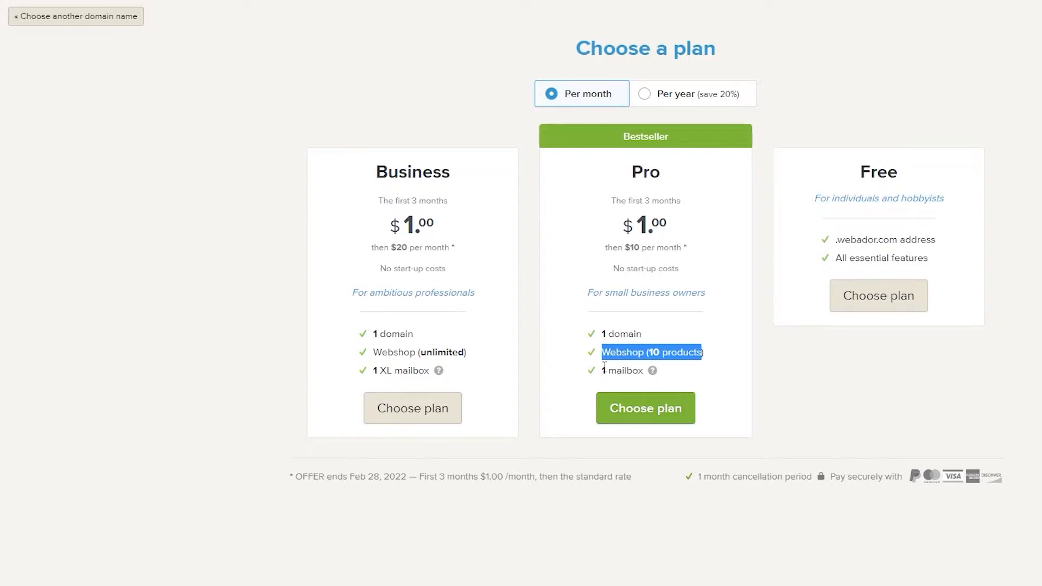
{"action": "left_click", "coordinate": [614, 384]}
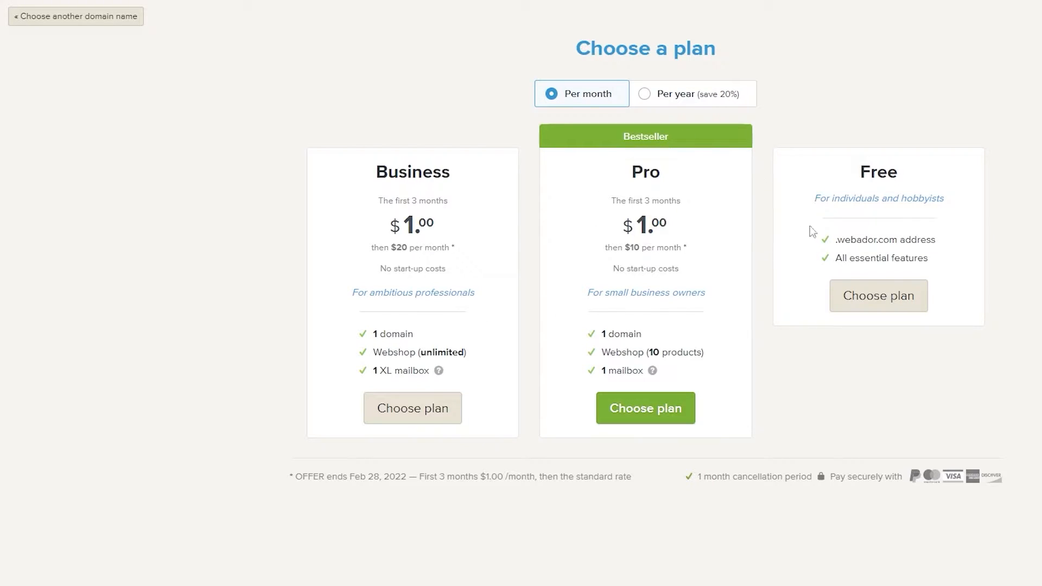
{"action": "left_click", "coordinate": [668, 408]}
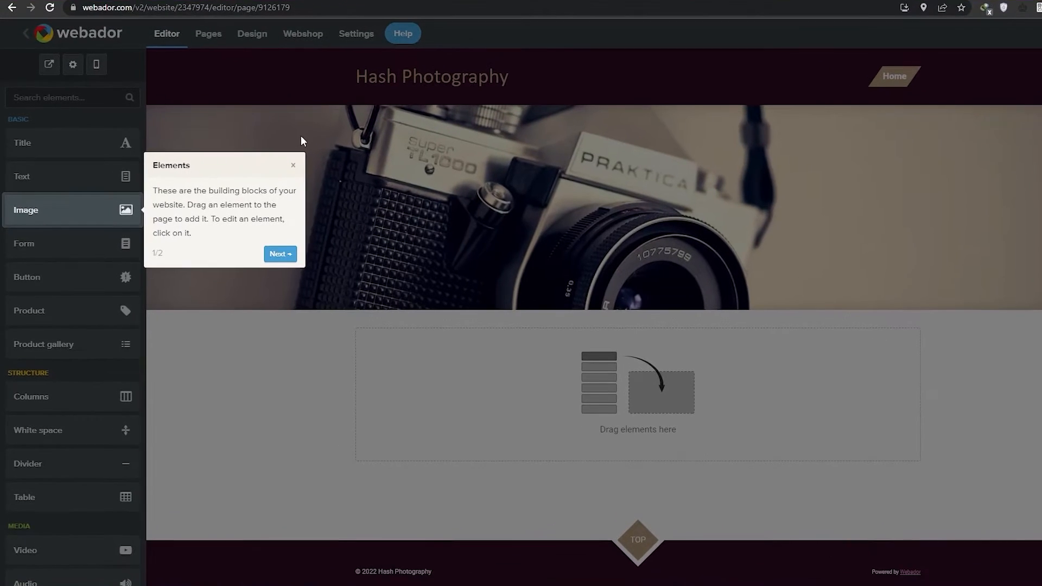
Dismiss the Elements introduction and review the full list of available page elements.
{"action": "left_click", "coordinate": [293, 165]}
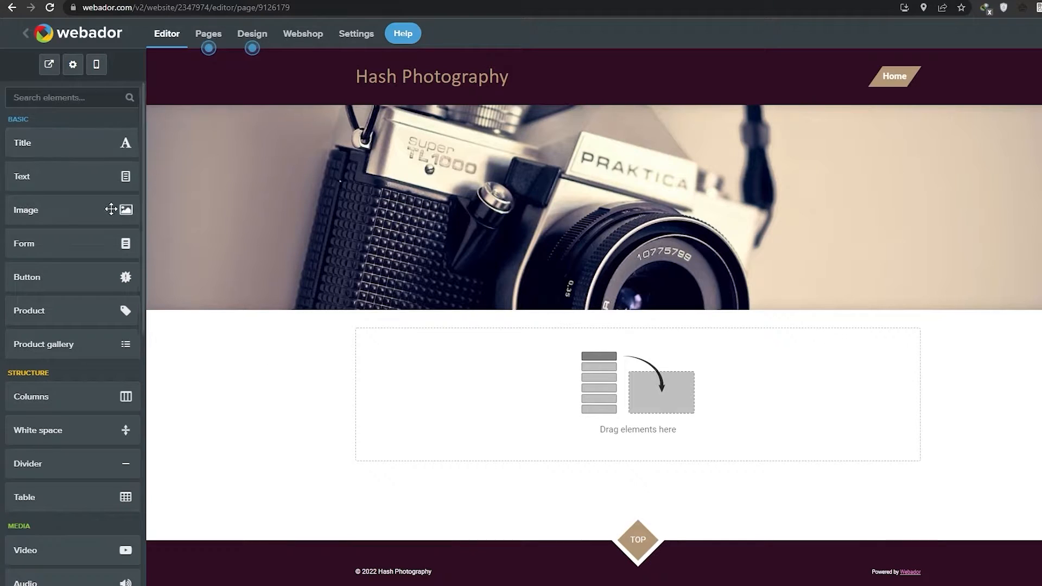
{"action": "scroll", "coordinate": [107, 202], "scroll_direction": "down", "scroll_amount": 1}
{"action": "scroll", "coordinate": [109, 187], "scroll_direction": "down", "scroll_amount": 8}
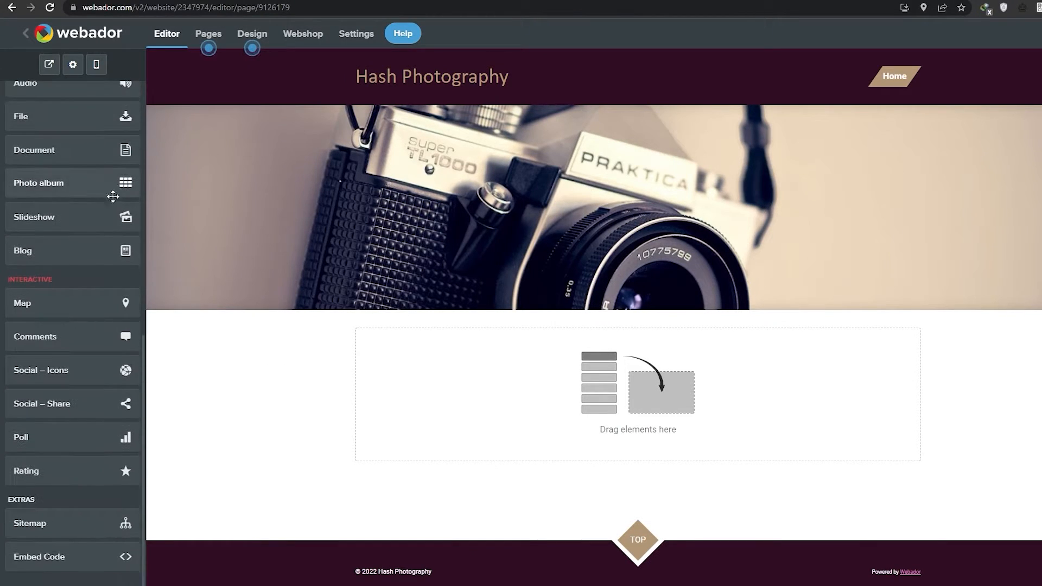
{"action": "scroll", "coordinate": [107, 256], "scroll_direction": "up", "scroll_amount": 4}
{"action": "scroll", "coordinate": [107, 256], "scroll_direction": "up", "scroll_amount": 4}
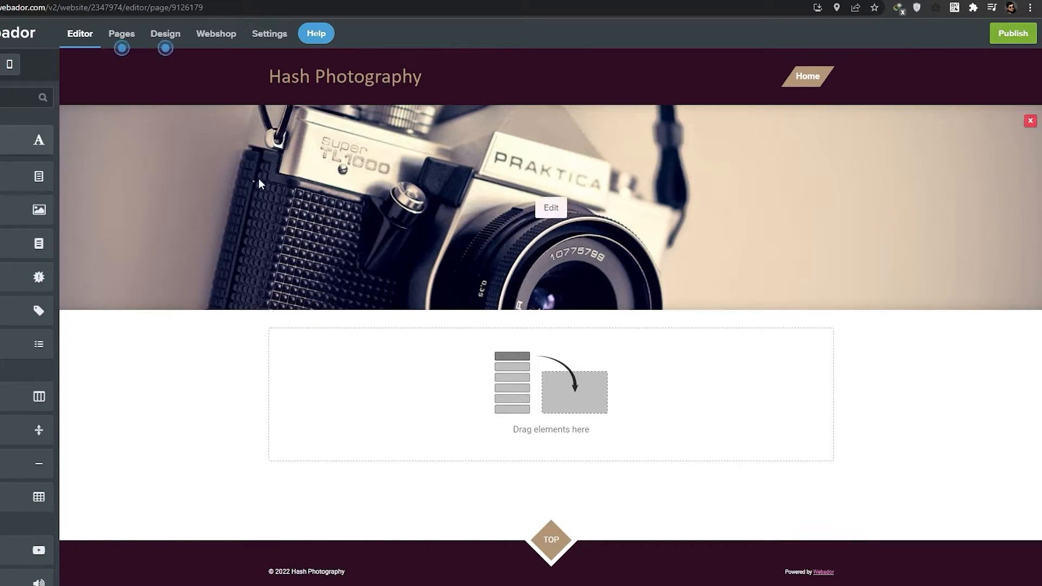
Try displaying a logo with the Hash Photography header title, and return the header to text only.
{"action": "left_click", "coordinate": [466, 76]}
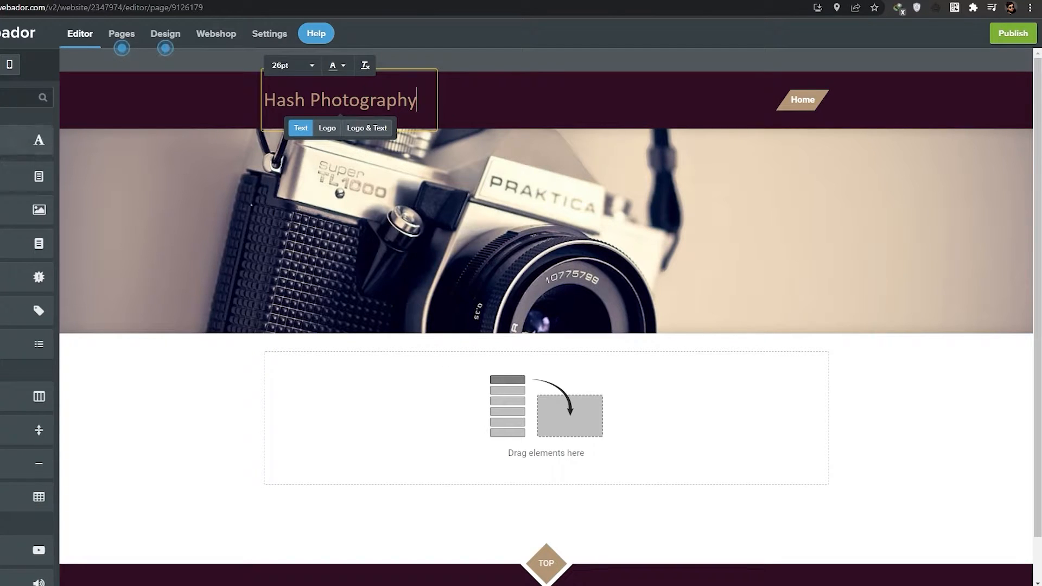
{"action": "left_click", "coordinate": [327, 129]}
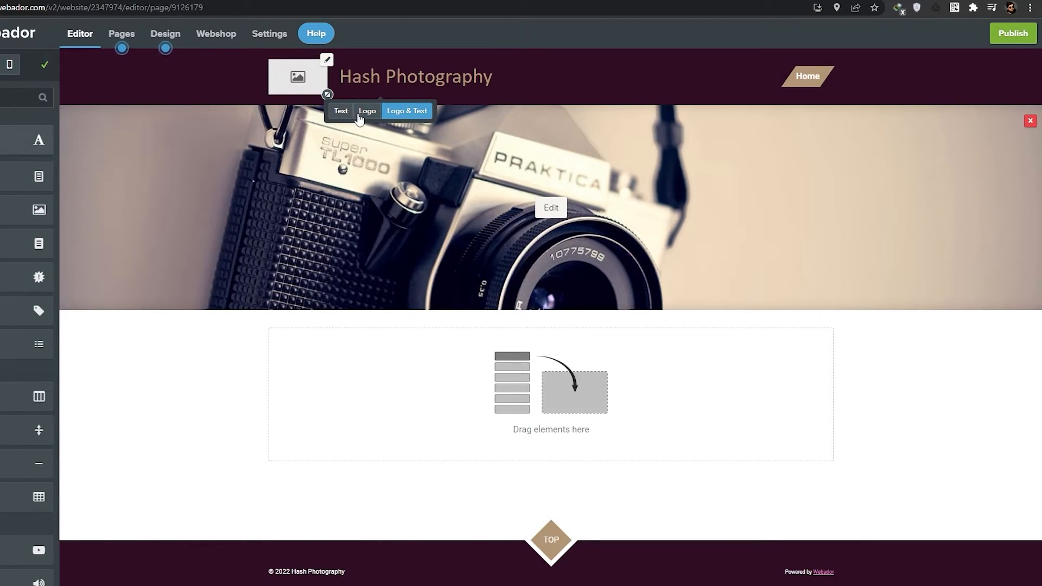
{"action": "left_click", "coordinate": [342, 112]}
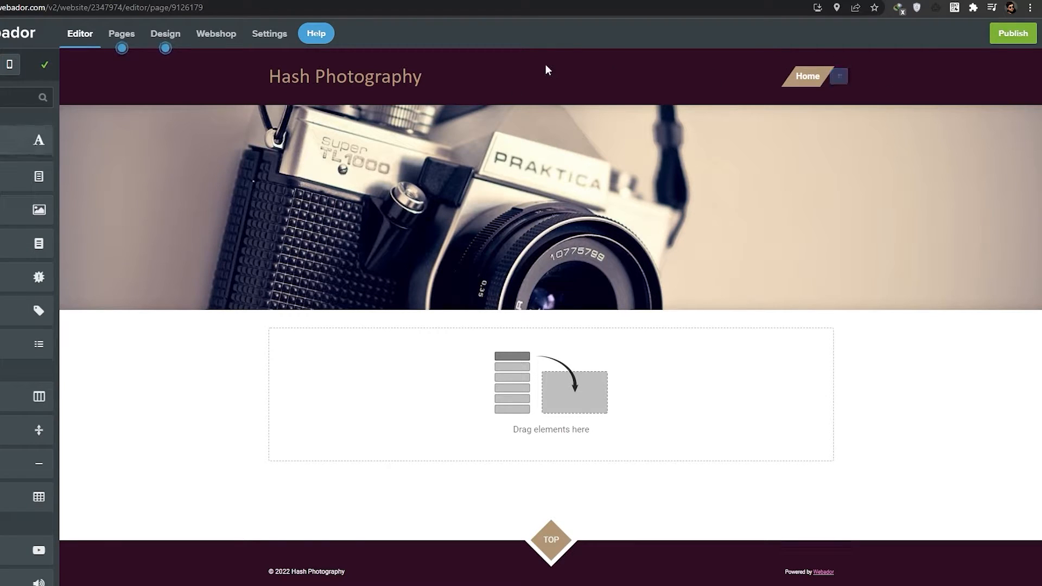
{"action": "mouse_move", "coordinate": [818, 85]}
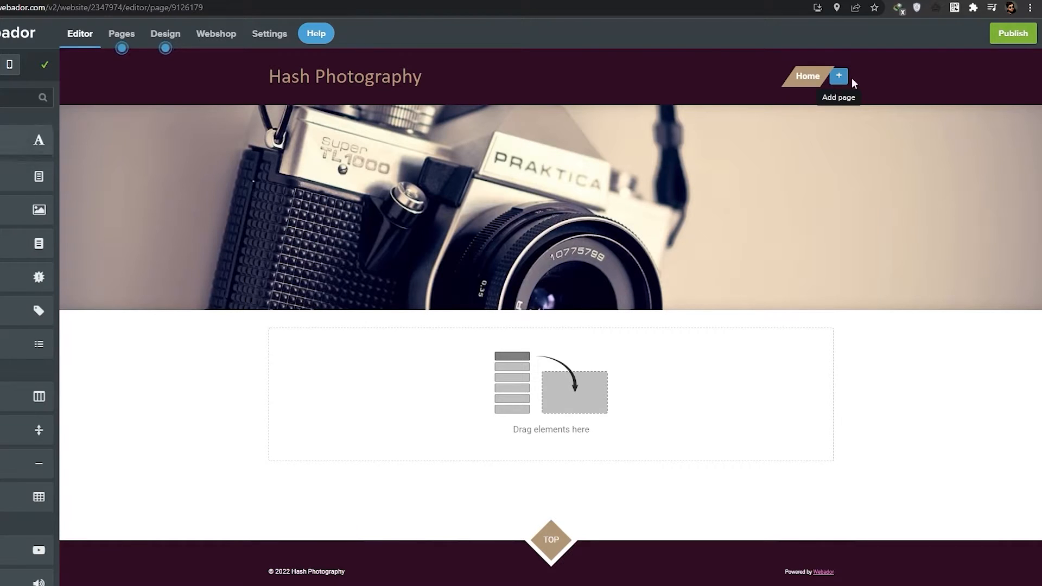
Open the banner for editing and browse the whole general selection of stock images for a new banner image.
{"action": "left_click", "coordinate": [551, 207]}
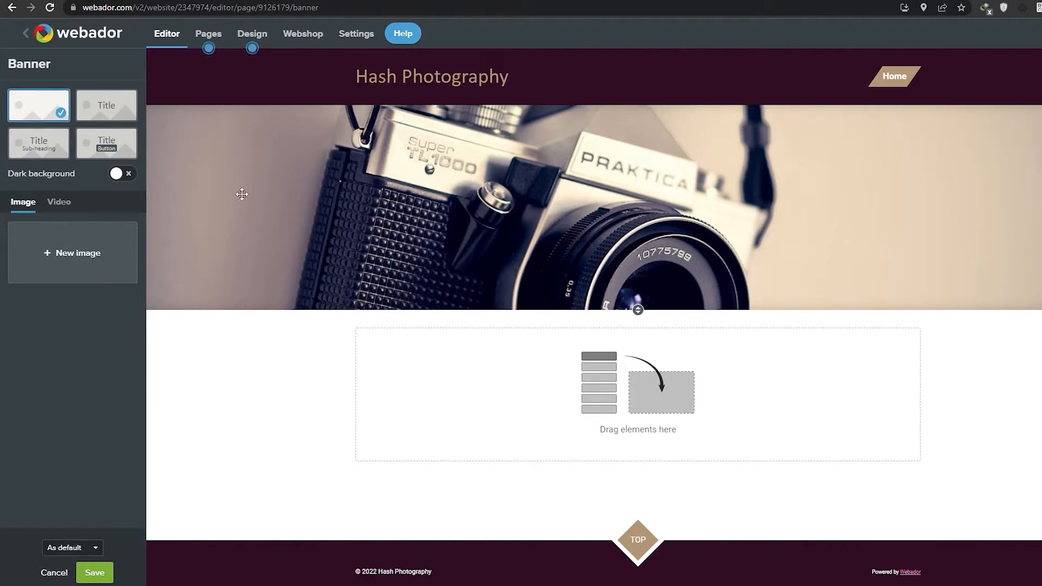
{"action": "left_click", "coordinate": [94, 262]}
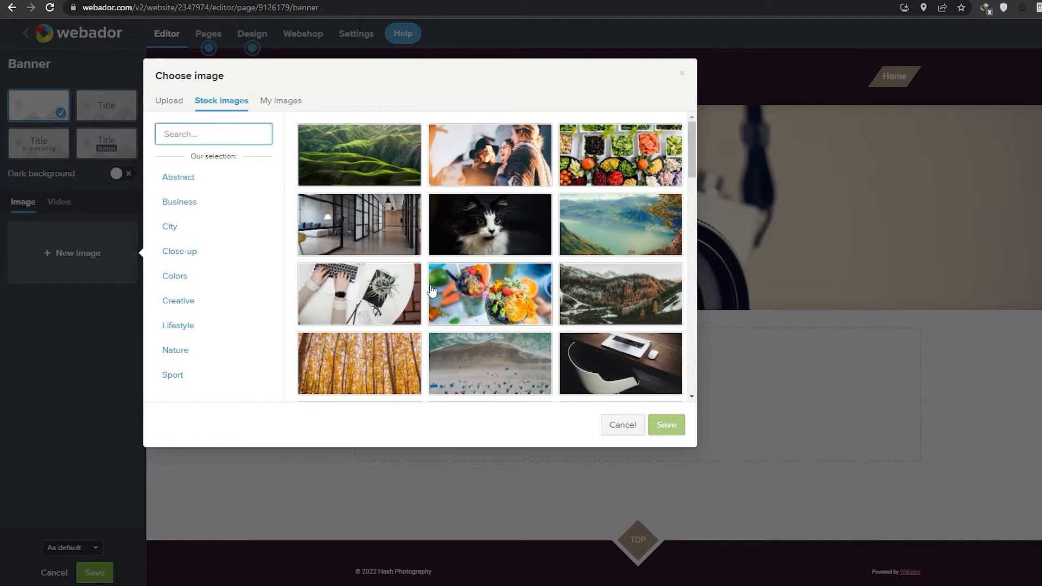
{"action": "scroll", "coordinate": [433, 264], "scroll_direction": "down", "scroll_amount": 6}
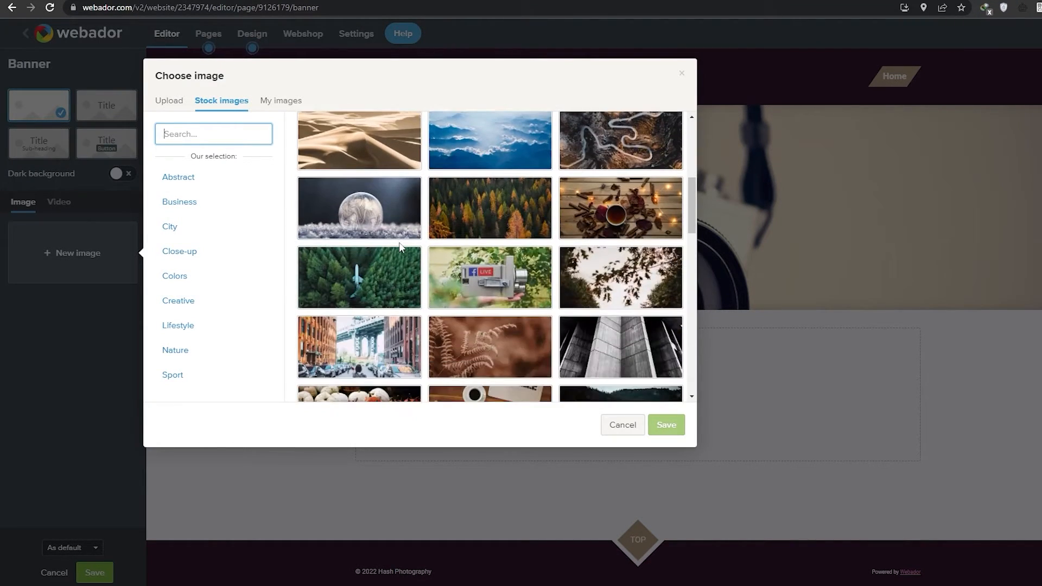
{"action": "scroll", "coordinate": [401, 248], "scroll_direction": "down", "scroll_amount": 3}
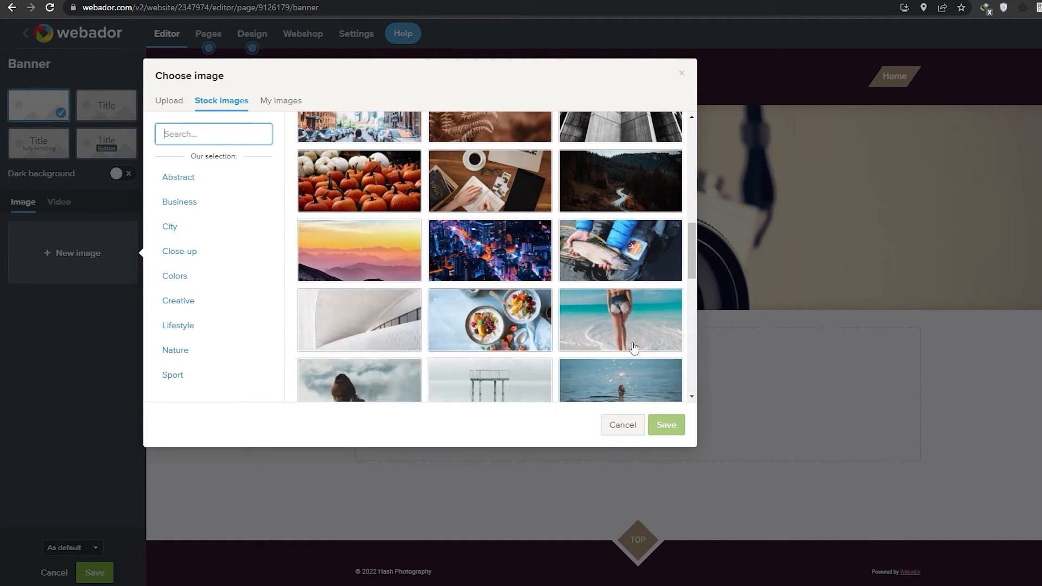
{"action": "scroll", "coordinate": [580, 337], "scroll_direction": "down", "scroll_amount": 3}
{"action": "scroll", "coordinate": [432, 343], "scroll_direction": "down", "scroll_amount": 4}
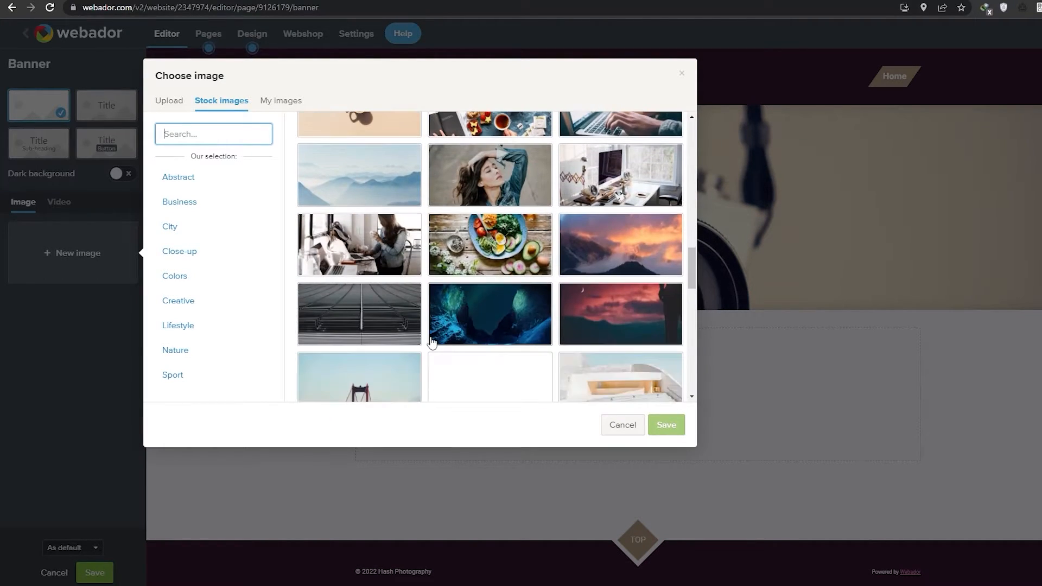
{"action": "scroll", "coordinate": [391, 250], "scroll_direction": "down", "scroll_amount": 3}
{"action": "scroll", "coordinate": [391, 251], "scroll_direction": "down", "scroll_amount": 2}
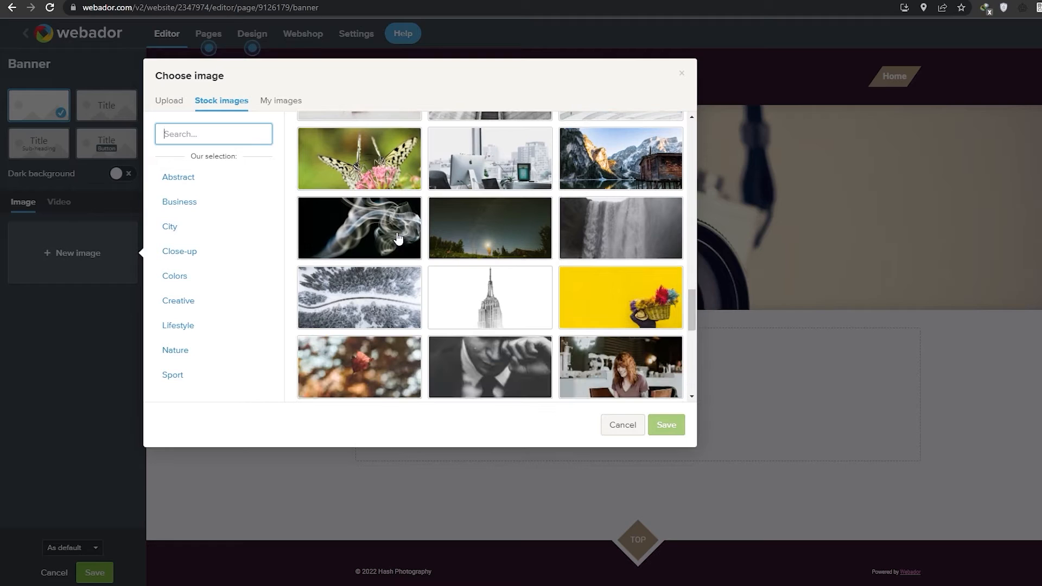
{"action": "scroll", "coordinate": [398, 238], "scroll_direction": "down", "scroll_amount": 2}
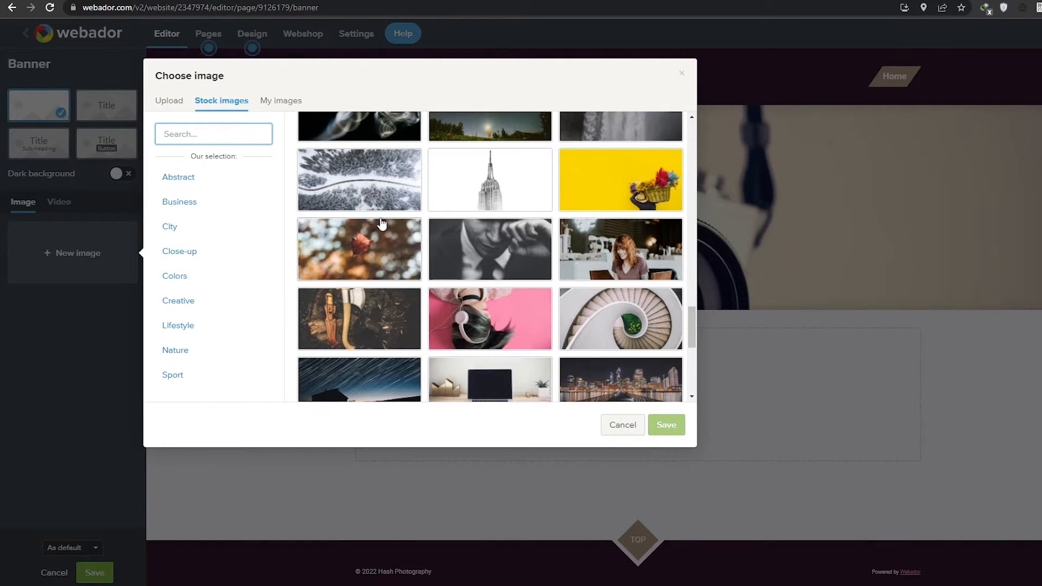
{"action": "scroll", "coordinate": [382, 223], "scroll_direction": "down", "scroll_amount": 2}
{"action": "scroll", "coordinate": [375, 223], "scroll_direction": "down", "scroll_amount": 3}
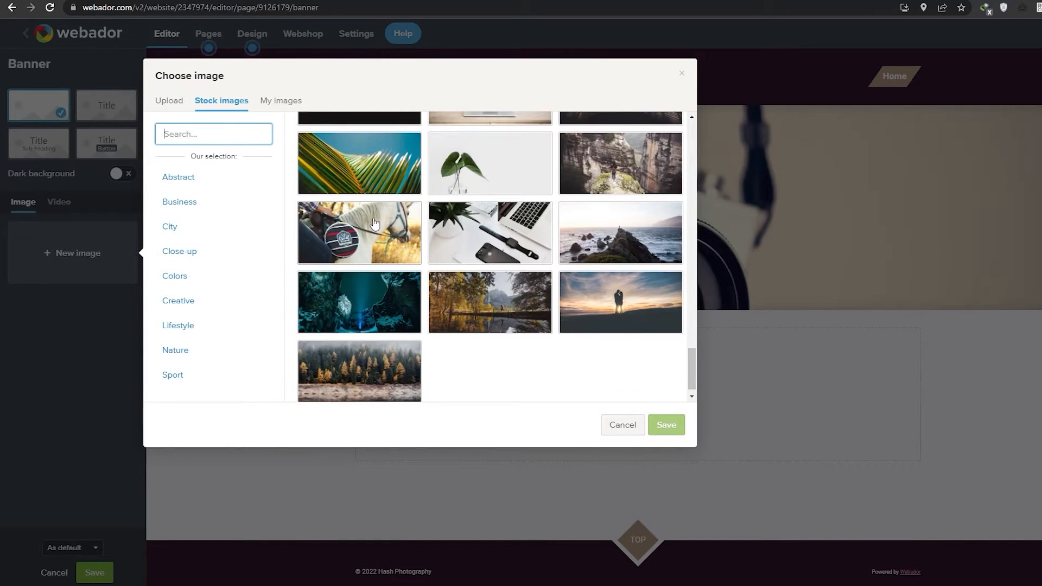
{"action": "scroll", "coordinate": [375, 223], "scroll_direction": "down", "scroll_amount": 1}
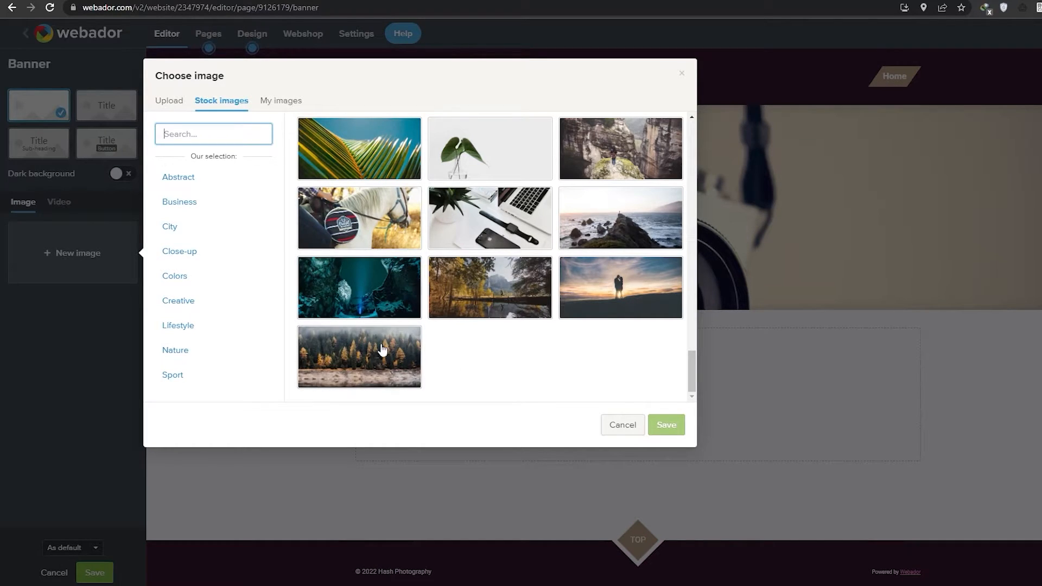
{"action": "scroll", "coordinate": [455, 363], "scroll_direction": "up", "scroll_amount": 2}
Look through the stock images in the Lifestyle and Close-up categories.
{"action": "left_click", "coordinate": [178, 328]}
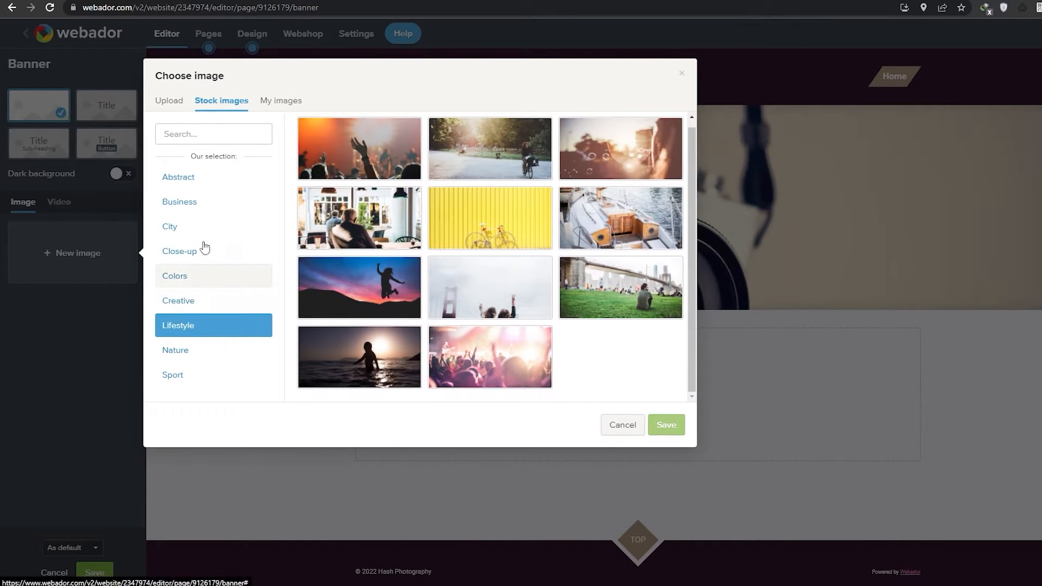
{"action": "left_click", "coordinate": [219, 256]}
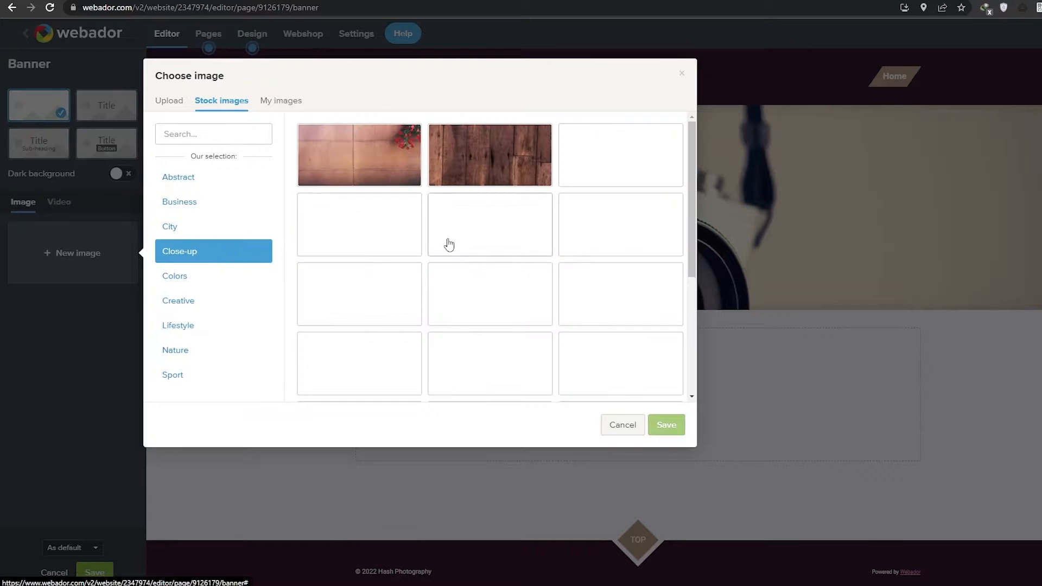
{"action": "scroll", "coordinate": [423, 243], "scroll_direction": "down", "scroll_amount": 2}
{"action": "scroll", "coordinate": [413, 237], "scroll_direction": "up", "scroll_amount": 3}
{"action": "scroll", "coordinate": [402, 228], "scroll_direction": "down", "scroll_amount": 4}
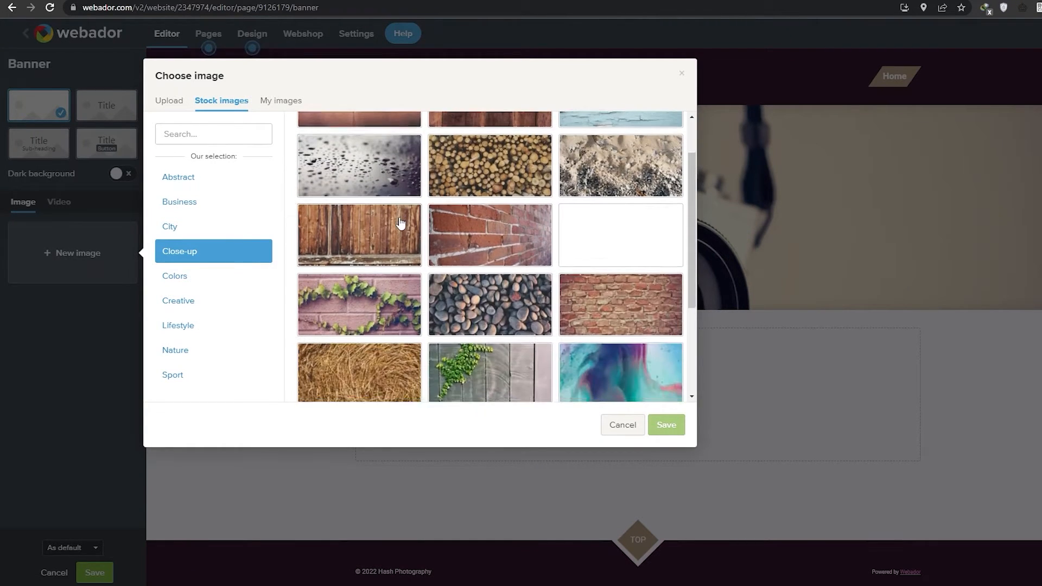
{"action": "scroll", "coordinate": [403, 227], "scroll_direction": "up", "scroll_amount": 4}
Search the stock images for "model" and set the black-and-white portrait with round sunglasses as the banner image.
{"action": "left_click", "coordinate": [198, 205]}
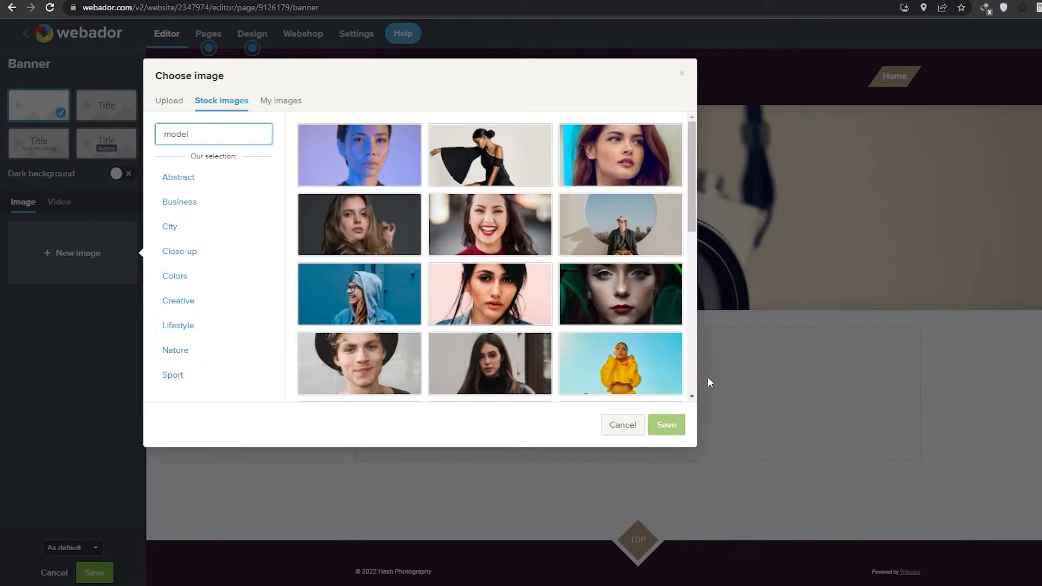
{"action": "scroll", "coordinate": [413, 362], "scroll_direction": "down", "scroll_amount": 10}
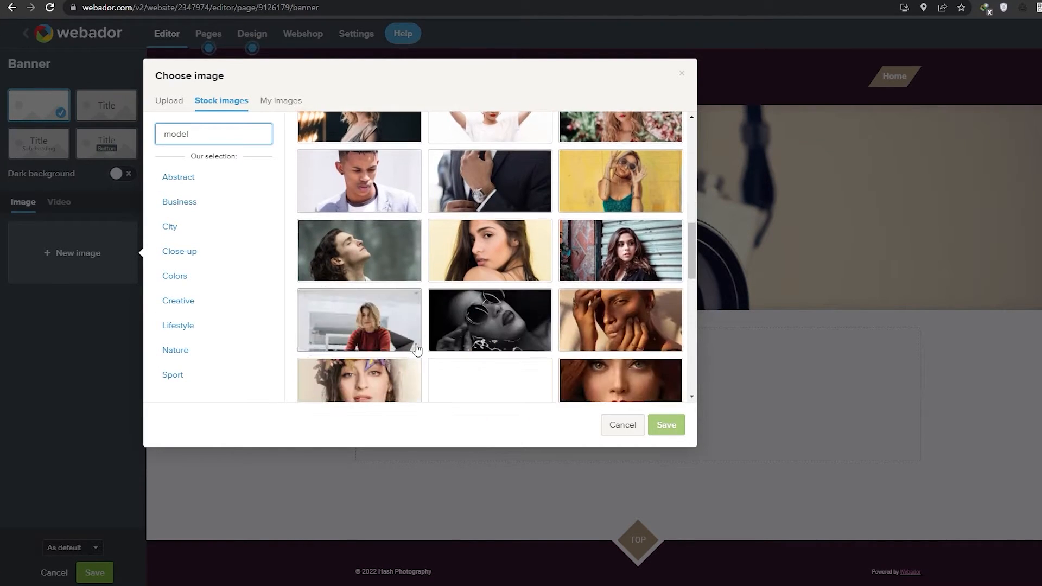
{"action": "scroll", "coordinate": [417, 349], "scroll_direction": "down", "scroll_amount": 2}
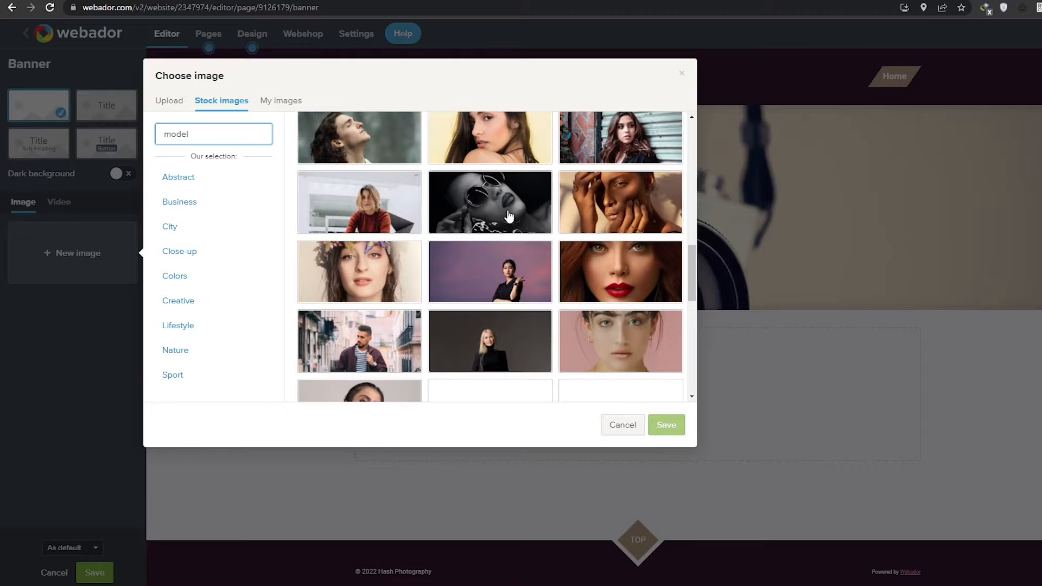
{"action": "left_click", "coordinate": [483, 207]}
{"action": "left_click", "coordinate": [667, 426]}
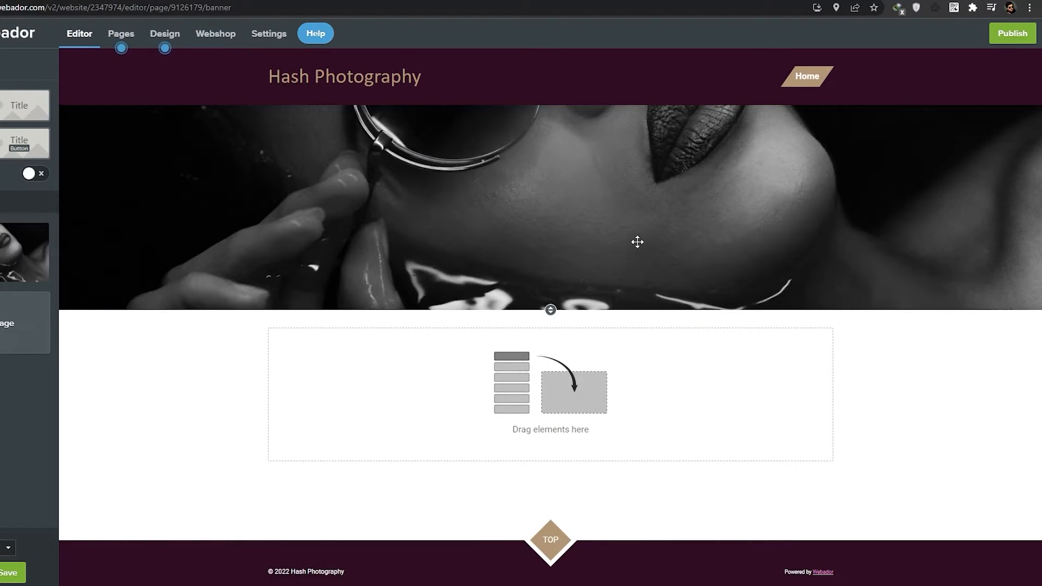
Reposition the portrait within the banner and increase the banner's height so more of the face shows.
{"action": "left_click_drag", "start_coordinate": [569, 209], "coordinate": [568, 241]}
{"action": "left_click_drag", "start_coordinate": [550, 180], "coordinate": [563, 244]}
{"action": "mouse_move", "coordinate": [580, 210]}
{"action": "left_mouse_down"}
{"action": "mouse_move", "coordinate": [589, 192]}
{"action": "mouse_move", "coordinate": [577, 390]}
{"action": "mouse_move", "coordinate": [579, 307]}
{"action": "mouse_move", "coordinate": [553, 339]}
{"action": "mouse_move", "coordinate": [546, 438]}
{"action": "left_mouse_up"}
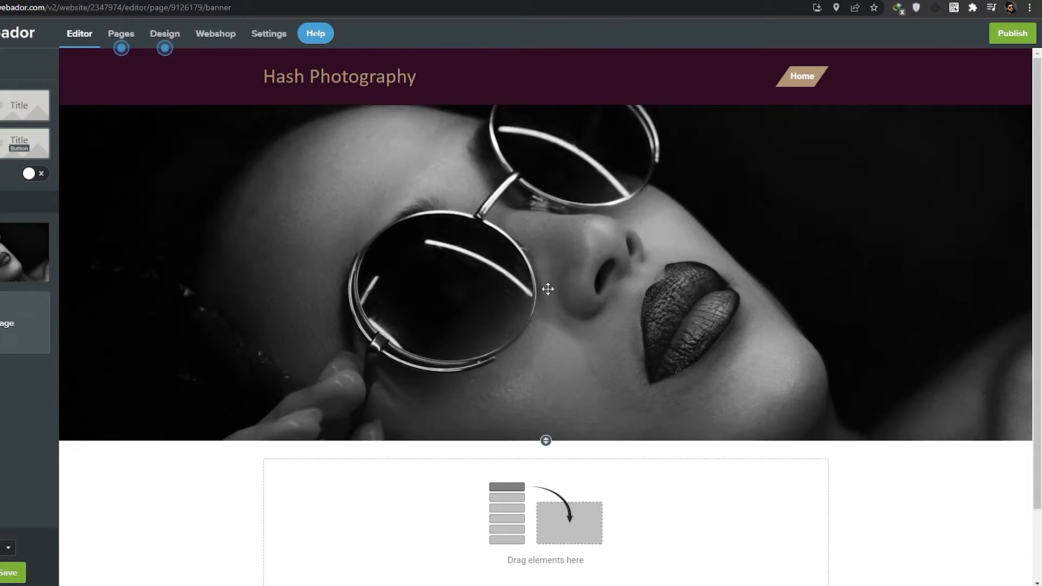
{"action": "scroll", "coordinate": [438, 228], "scroll_direction": "down", "scroll_amount": 1}
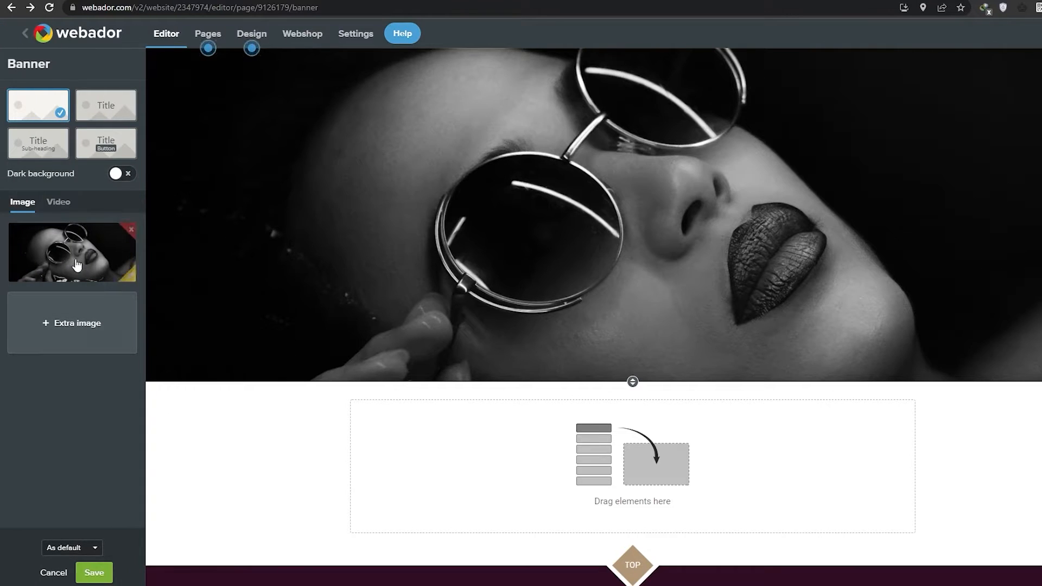
Replace the banner image with the outdoor portrait of the woman with a ponytail and red lipstick, and reposition it to show her whole face.
{"action": "left_click", "coordinate": [130, 229]}
{"action": "left_click", "coordinate": [644, 164]}
{"action": "left_click", "coordinate": [90, 265]}
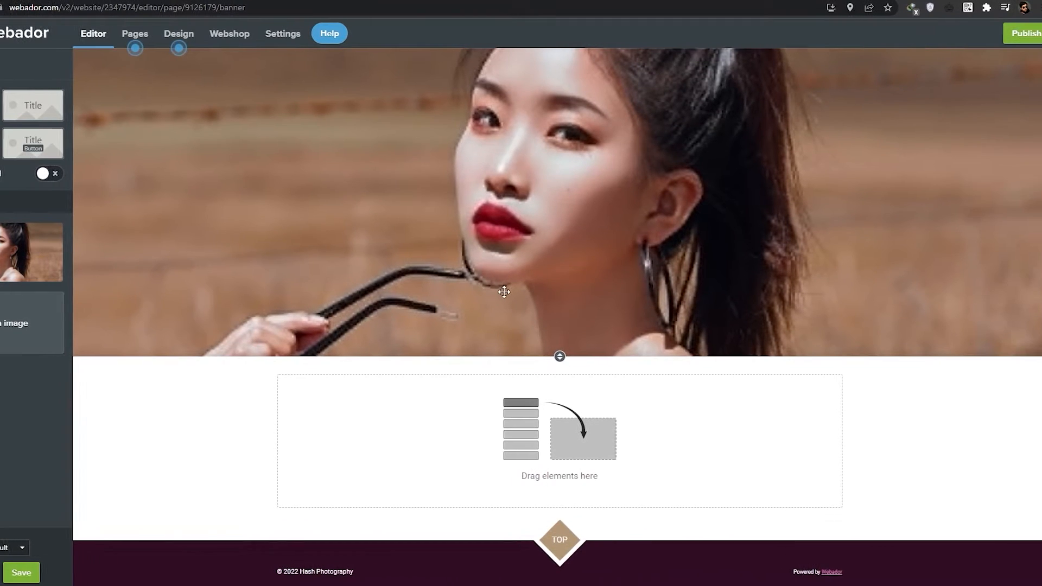
{"action": "scroll", "coordinate": [235, 415], "scroll_direction": "up", "scroll_amount": 2}
{"action": "left_click_drag", "start_coordinate": [822, 268], "coordinate": [745, 345]}
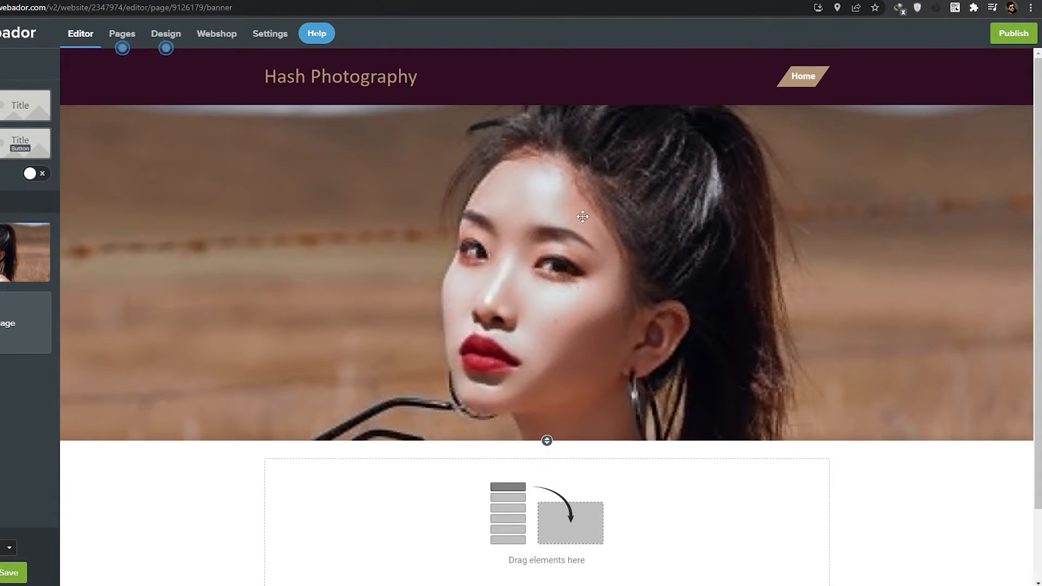
{"action": "scroll", "coordinate": [569, 338], "scroll_direction": "down", "scroll_amount": 2}
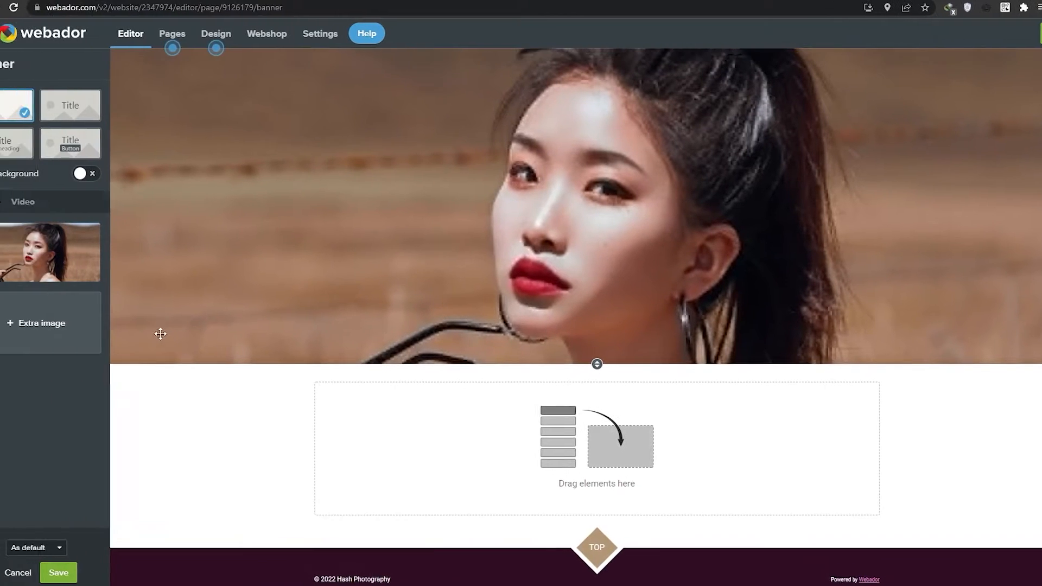
Try the dark background on the banner image and switch it off again.
{"action": "scroll", "coordinate": [111, 333], "scroll_direction": "up", "scroll_amount": 1}
{"action": "left_click", "coordinate": [118, 181]}
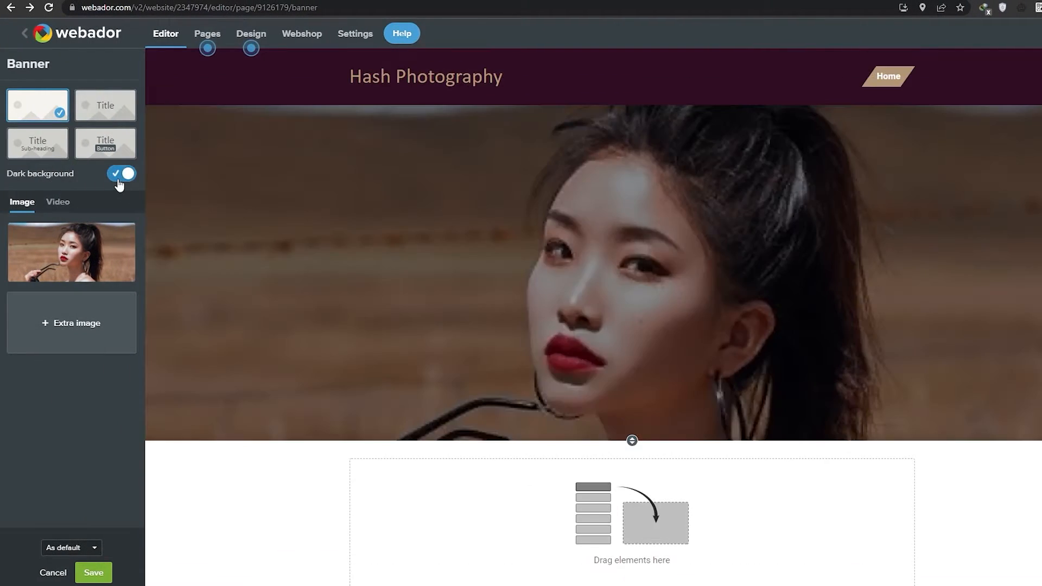
{"action": "left_click", "coordinate": [118, 181]}
{"action": "scroll", "coordinate": [935, 255], "scroll_direction": "down", "scroll_amount": 2}
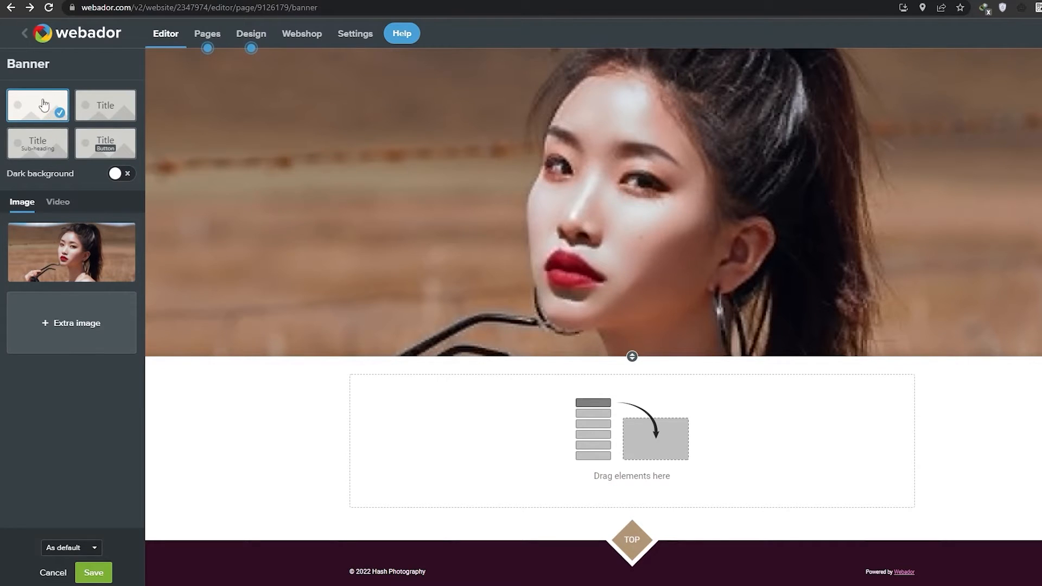
Add the banner title "Your Reality Through Our Lens" using the sub-heading layout, and switch the banner to the title-only layout.
{"action": "left_click", "coordinate": [37, 153]}
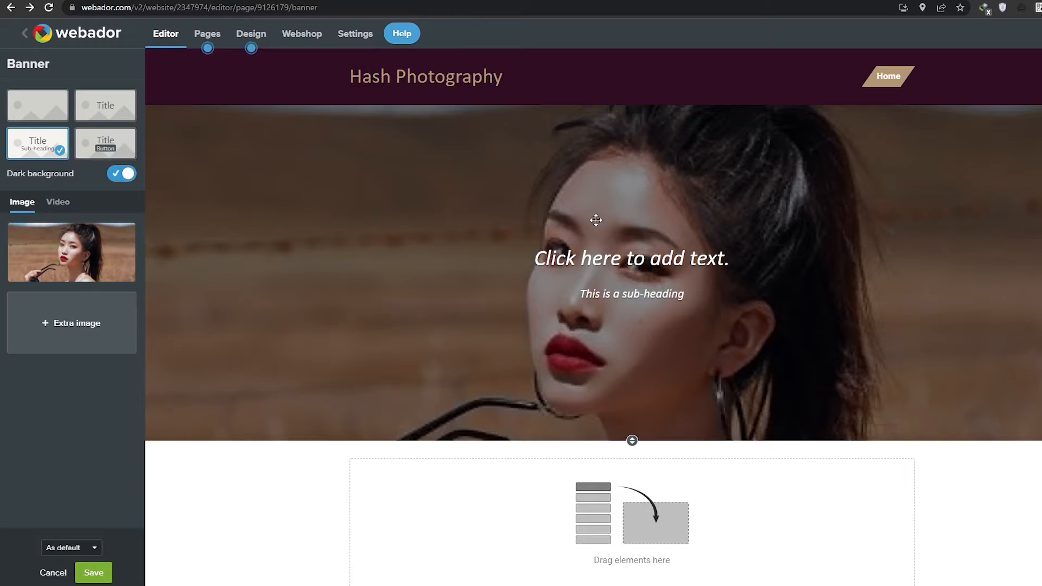
{"action": "left_click", "coordinate": [632, 259]}
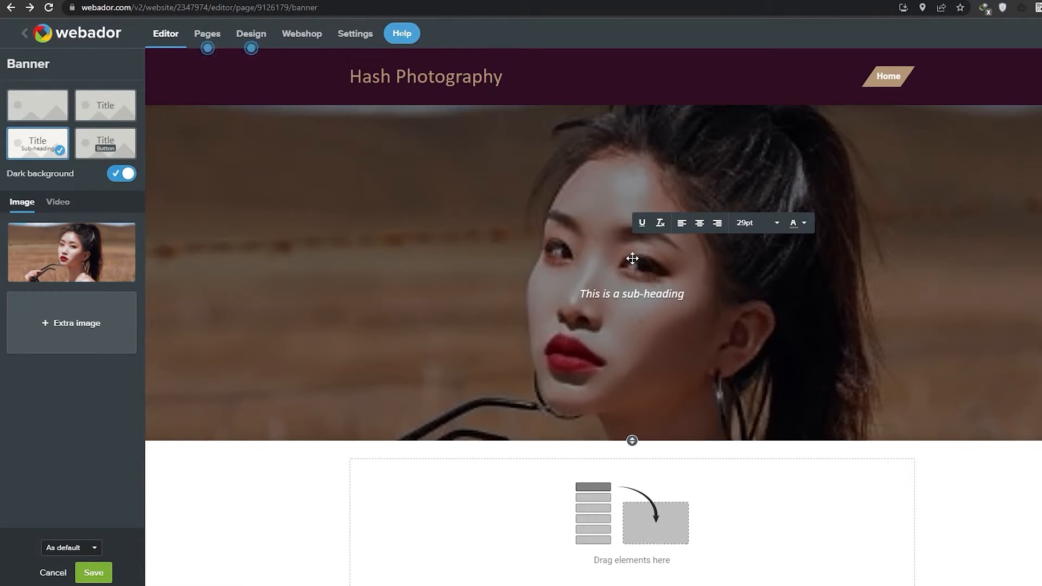
{"action": "type", "text": "Your Reality Through Our Lens"}
{"action": "left_click", "coordinate": [653, 328]}
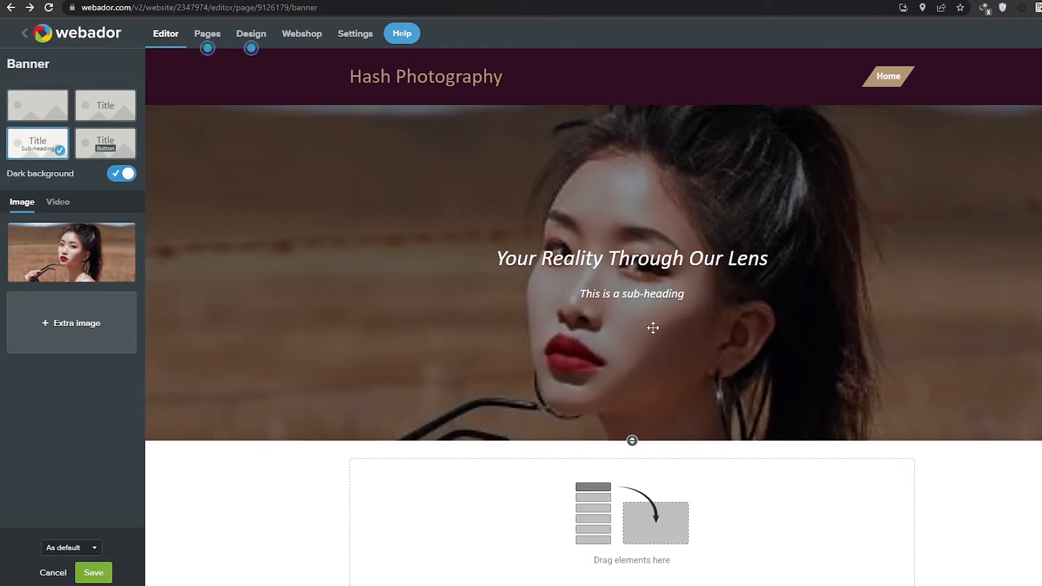
{"action": "left_click", "coordinate": [126, 109]}
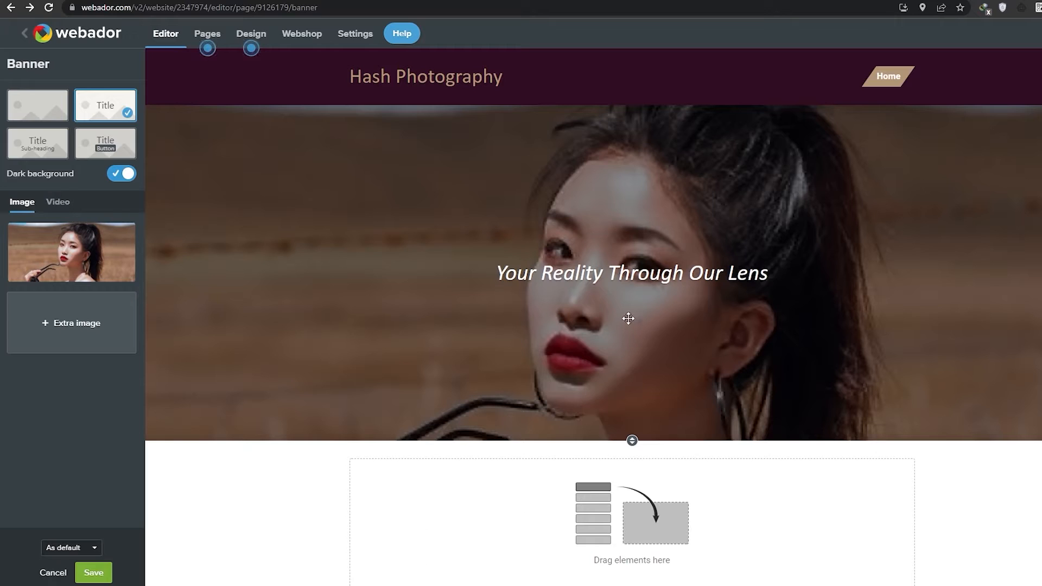
Review the text colour choices for the banner title without changing the colour, and set its font size to 100%.
{"action": "left_click", "coordinate": [643, 274]}
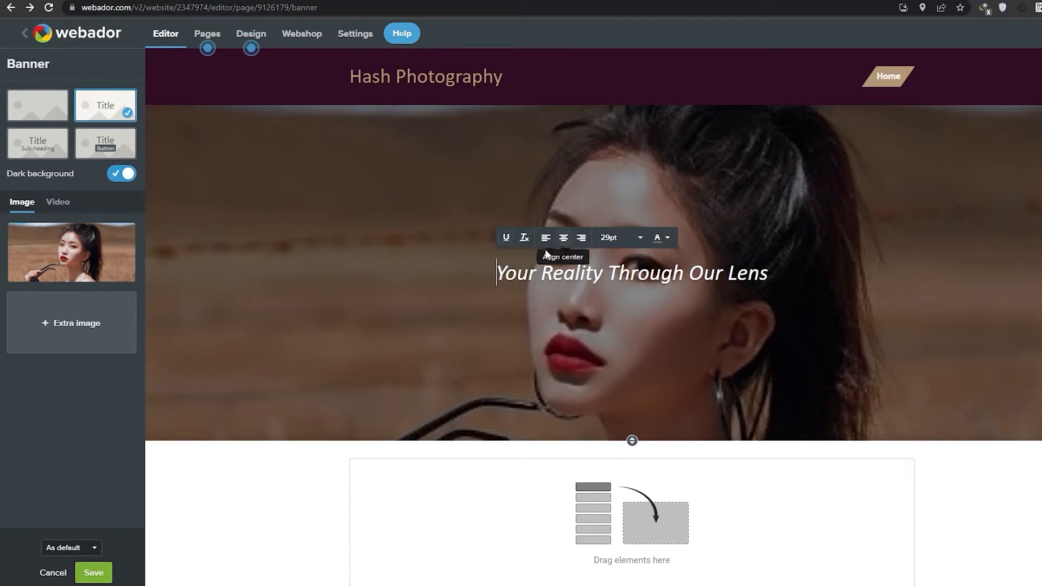
{"action": "left_click", "coordinate": [660, 237]}
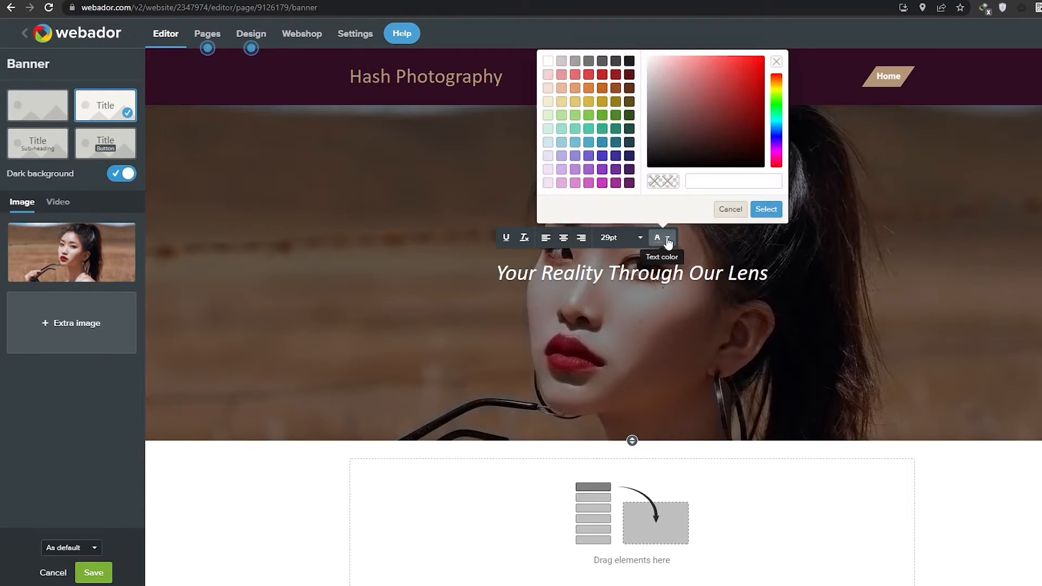
{"action": "left_click", "coordinate": [741, 209]}
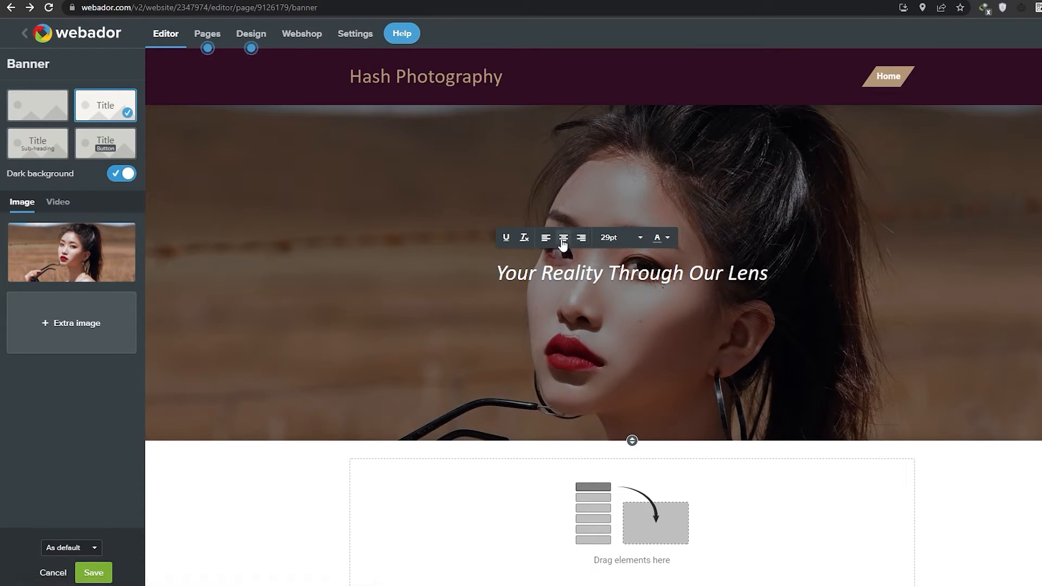
{"action": "left_click", "coordinate": [497, 273]}
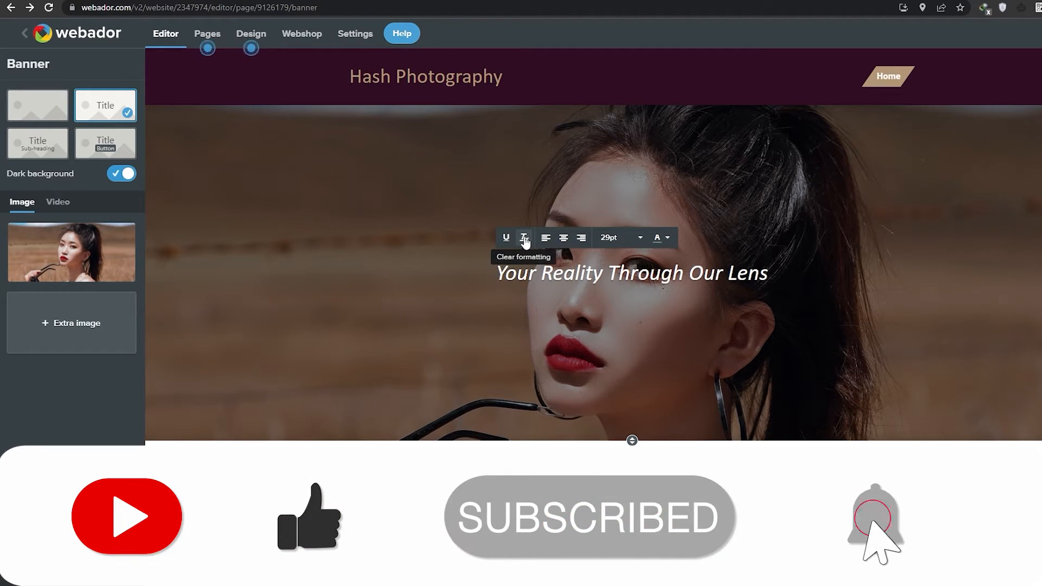
{"action": "left_click", "coordinate": [634, 239]}
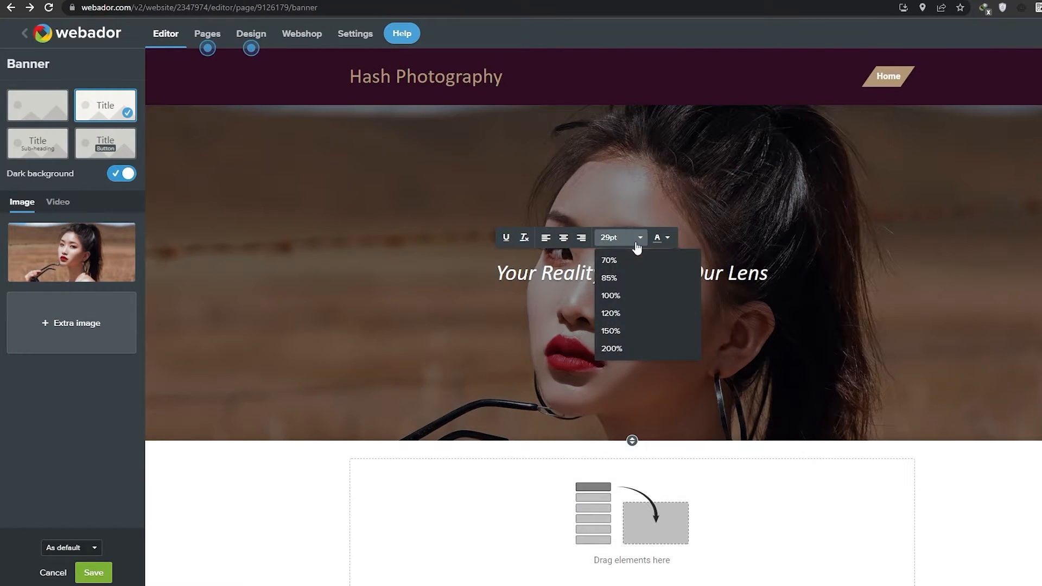
{"action": "left_click", "coordinate": [626, 295]}
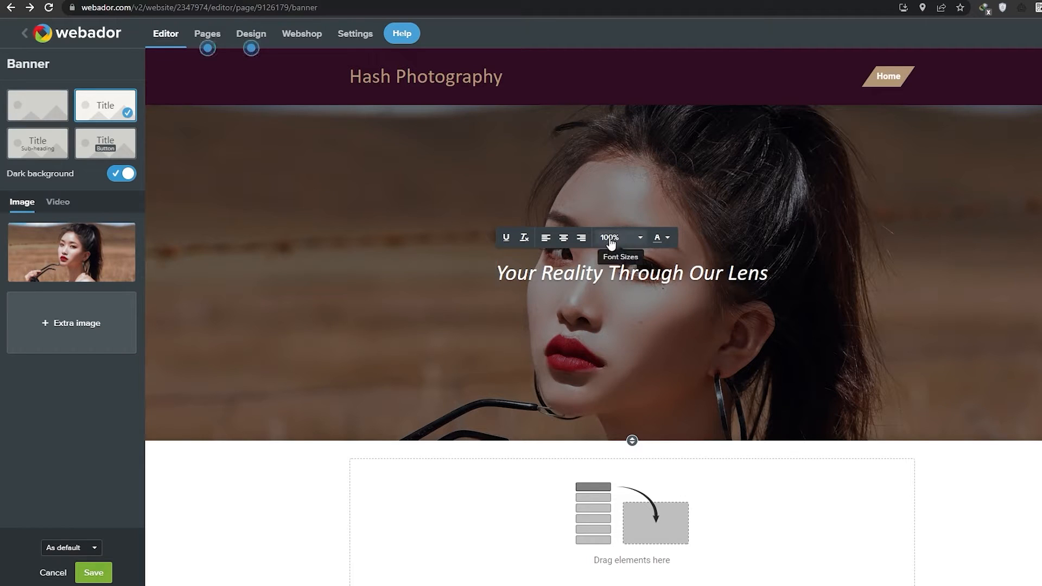
{"action": "left_click", "coordinate": [680, 335]}
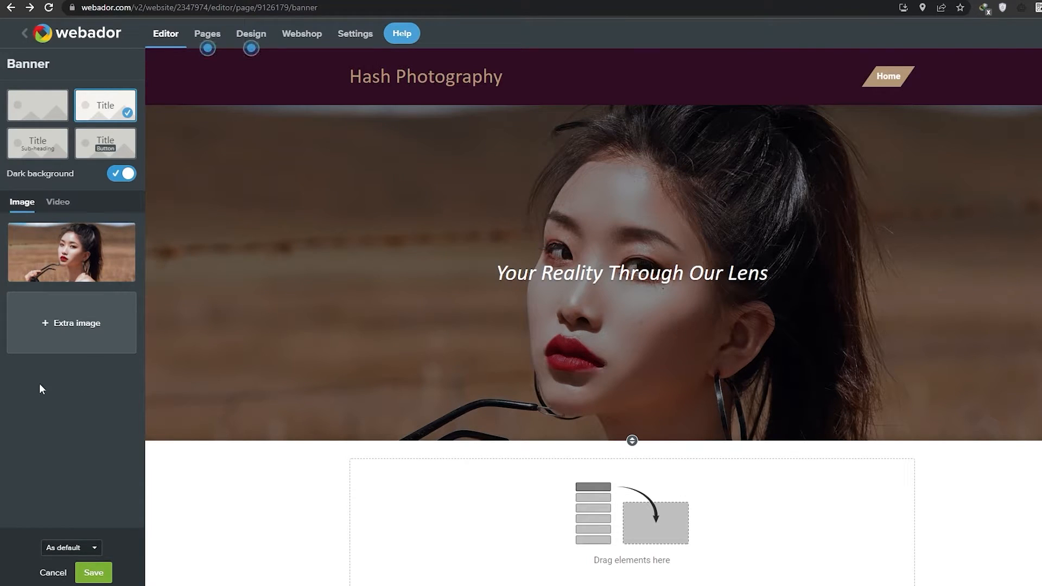
Preview the banner's video background options, switch back to the image, and save the banner.
{"action": "left_click", "coordinate": [58, 203]}
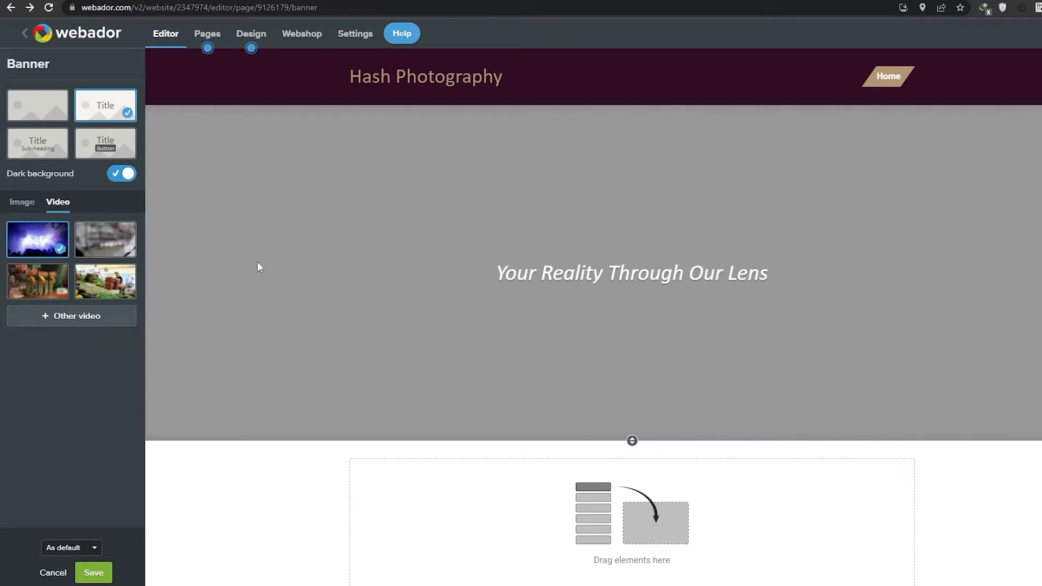
{"action": "left_click", "coordinate": [20, 204]}
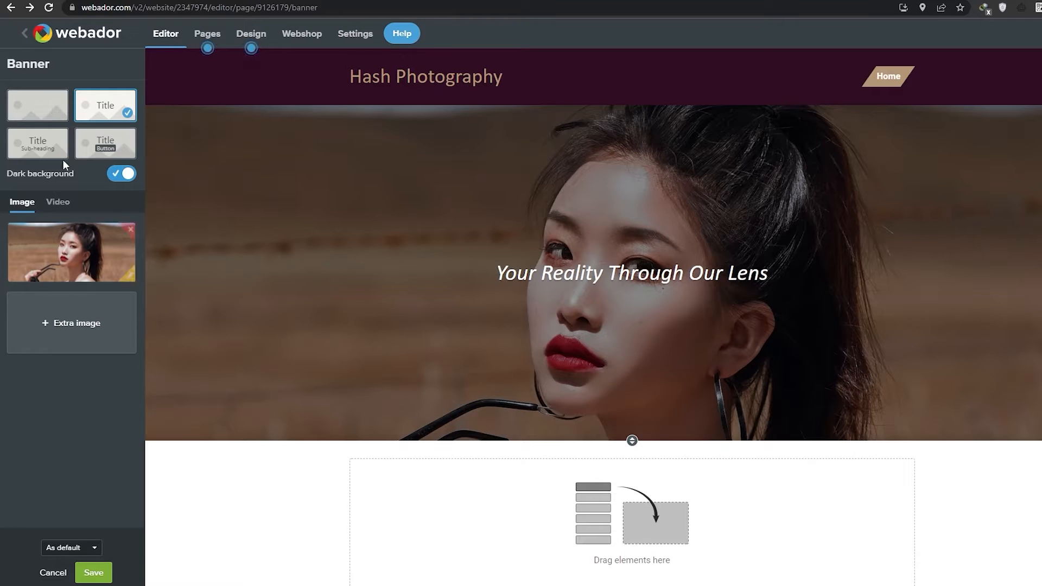
{"action": "left_click", "coordinate": [24, 32]}
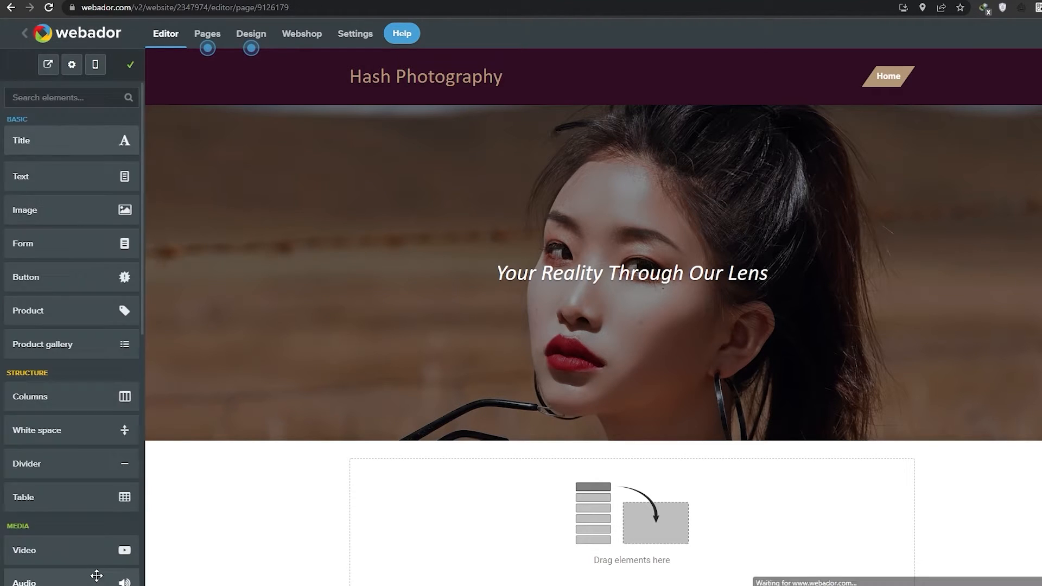
{"action": "scroll", "coordinate": [461, 252], "scroll_direction": "down", "scroll_amount": 2}
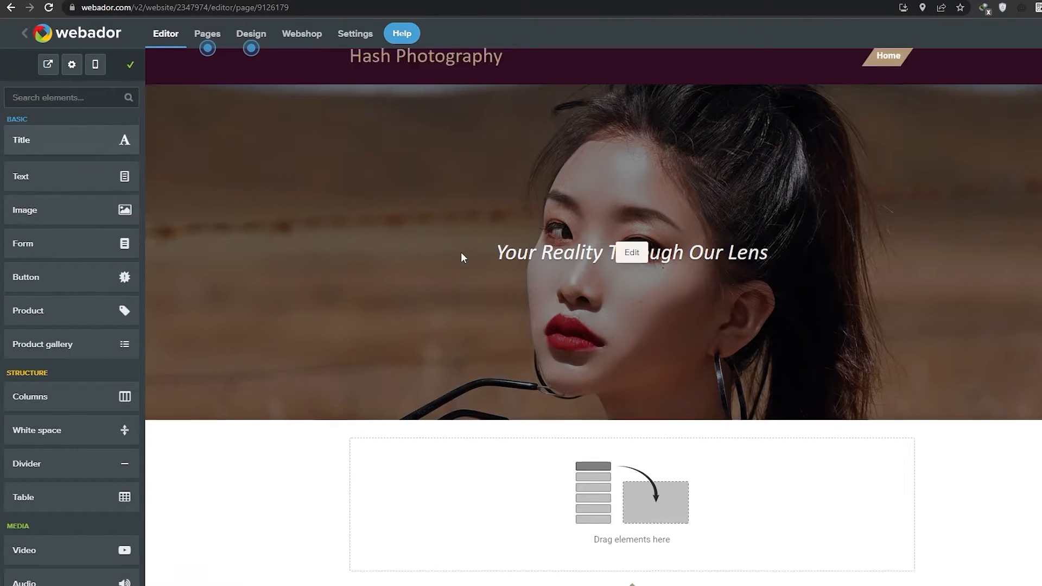
{"action": "scroll", "coordinate": [305, 390], "scroll_direction": "up", "scroll_amount": 2}
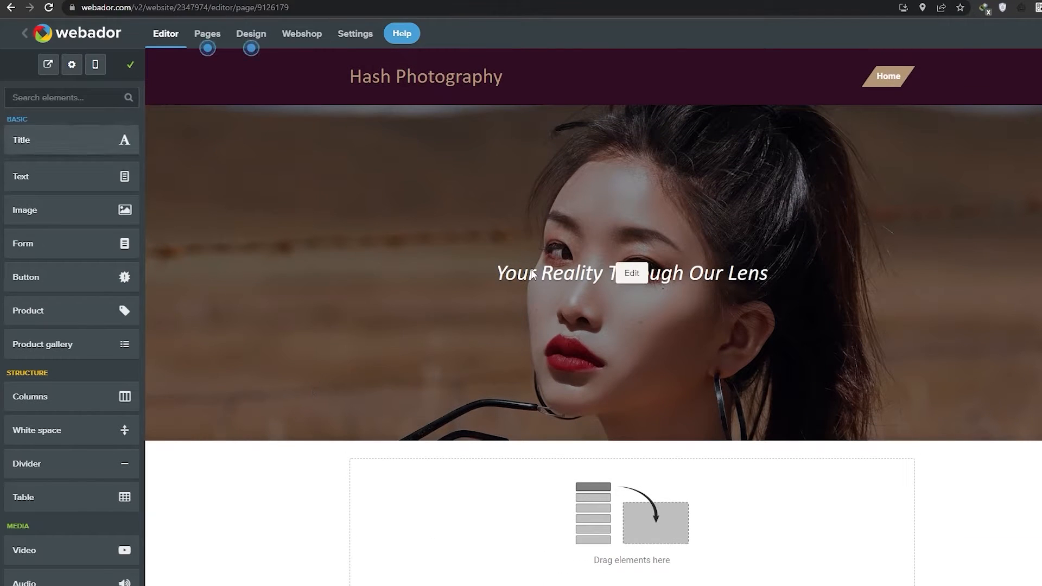
Add a text element below the banner introducing the site owner as a student living in Pakistan, interested in photography, design, movies, arts and travel.
{"action": "scroll", "coordinate": [375, 397], "scroll_direction": "down", "scroll_amount": 2}
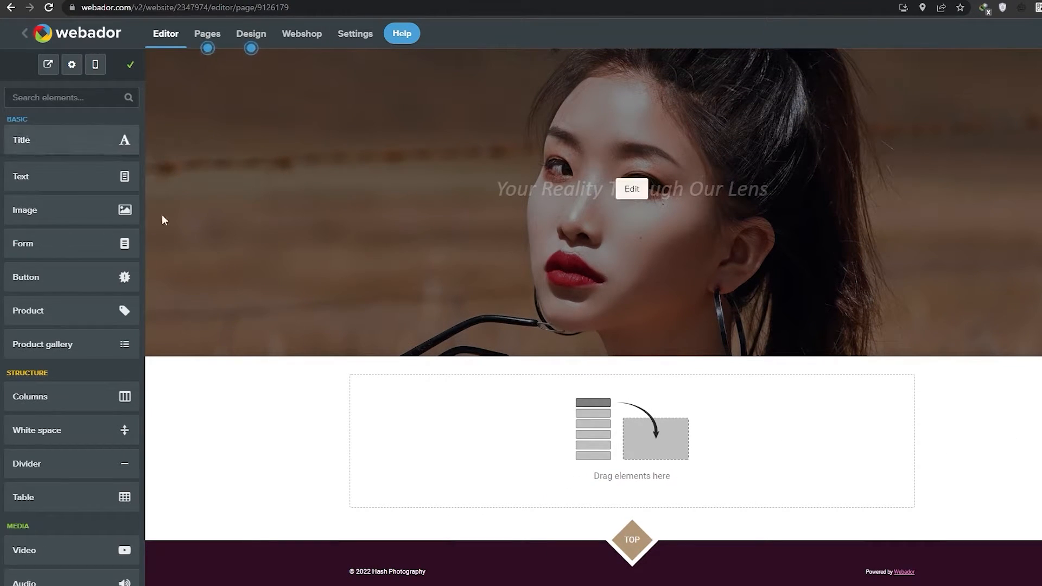
{"action": "left_click_drag", "start_coordinate": [38, 179], "coordinate": [471, 444]}
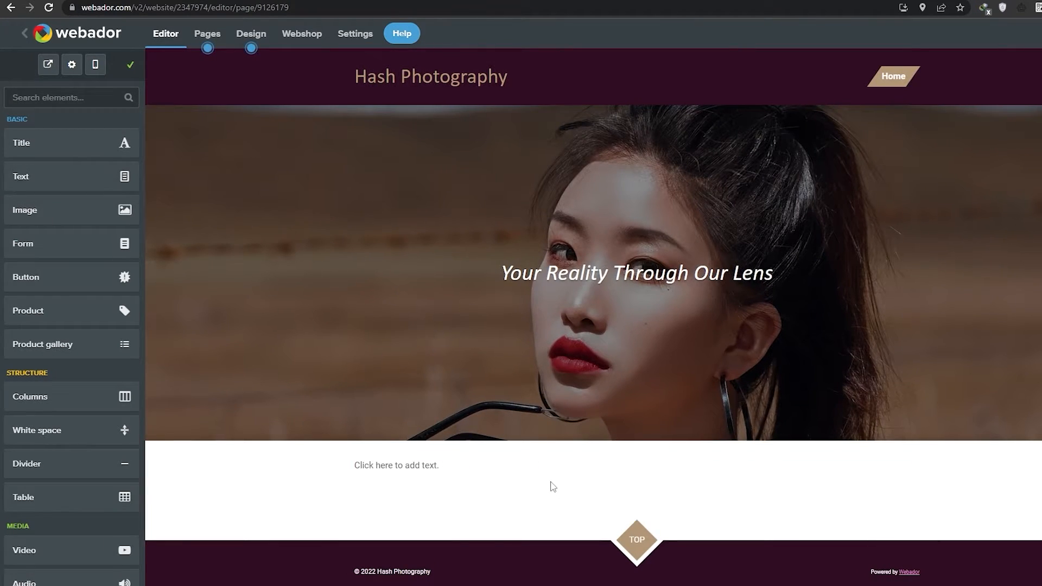
{"action": "left_click", "coordinate": [416, 461]}
{"action": "type", "text": "Greetings, I’m Osama. I’m a student living in Pakistan. I am a fan of photography, design, and movies. I’m also interested in arts and travel"}
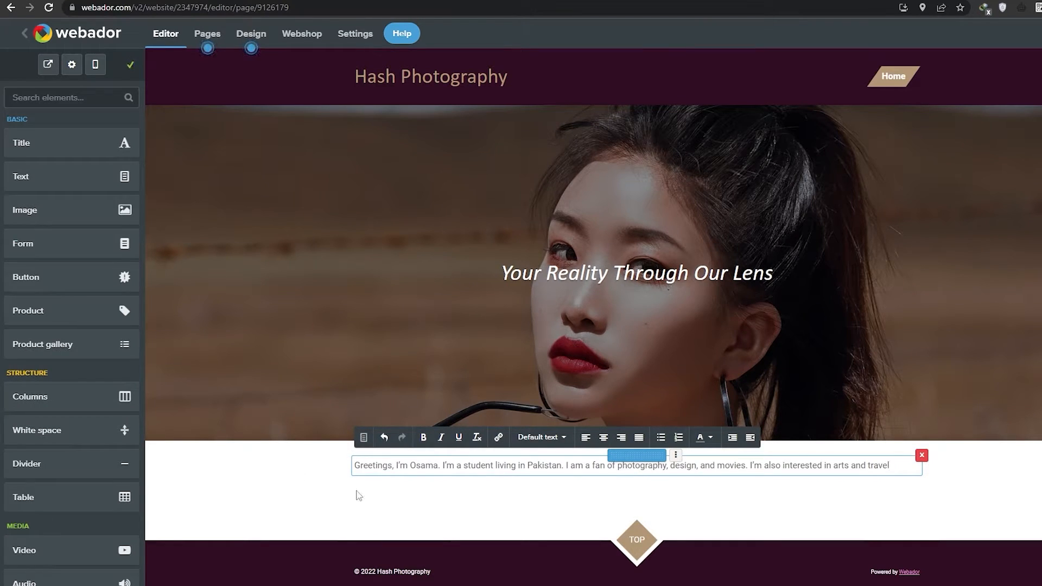
Try centre alignment on the introduction text, and set it to justified.
{"action": "left_click", "coordinate": [428, 495]}
{"action": "left_click", "coordinate": [388, 466]}
{"action": "left_click", "coordinate": [603, 439]}
{"action": "left_click", "coordinate": [639, 437]}
Split the introduction into three paragraphs, breaking after the greeting and after the Pakistan sentence, and left-align the last paragraph.
{"action": "left_click", "coordinate": [442, 466]}
{"action": "key", "text": "Return"}
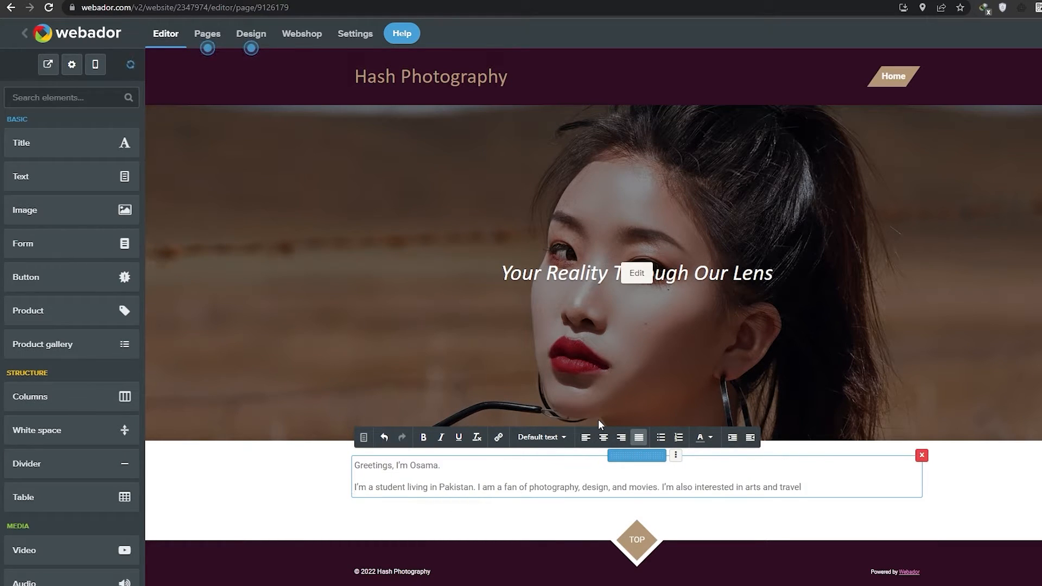
{"action": "left_click", "coordinate": [477, 487]}
{"action": "key", "text": "Return"}
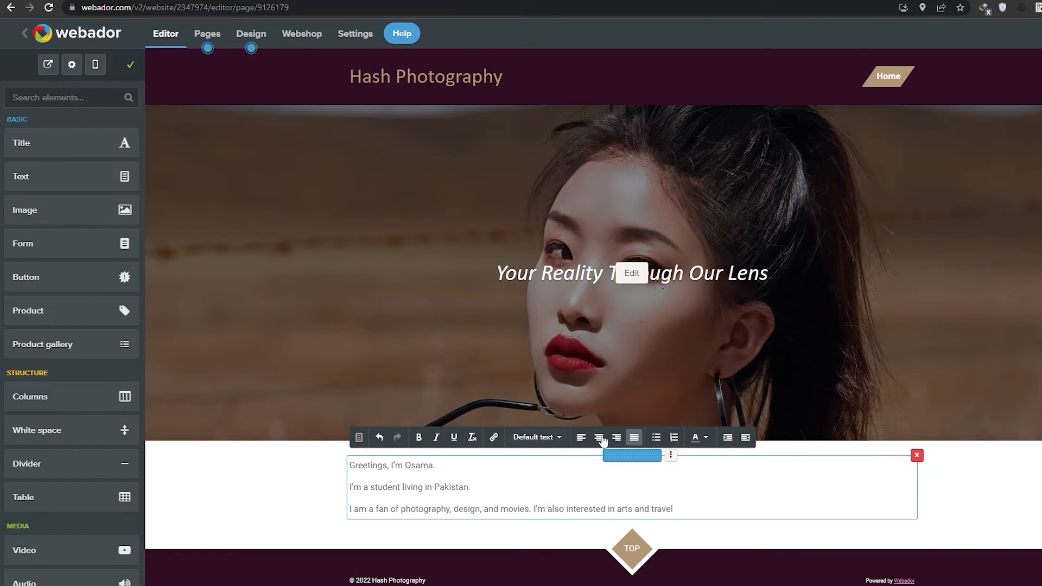
{"action": "left_click", "coordinate": [581, 438]}
{"action": "triple_click", "coordinate": [517, 493]}
{"action": "left_click", "coordinate": [689, 526]}
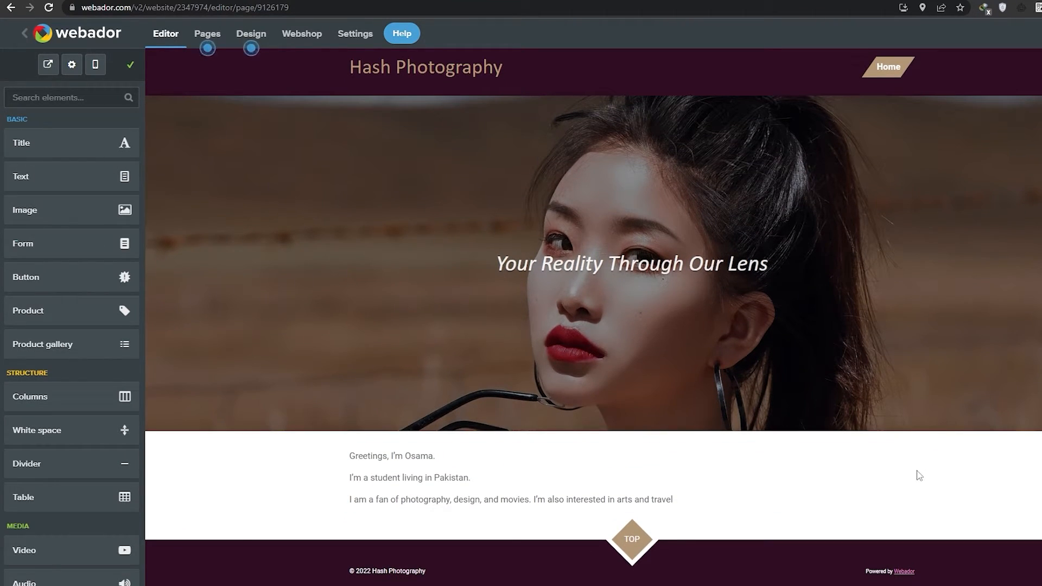
{"action": "left_click", "coordinate": [900, 486]}
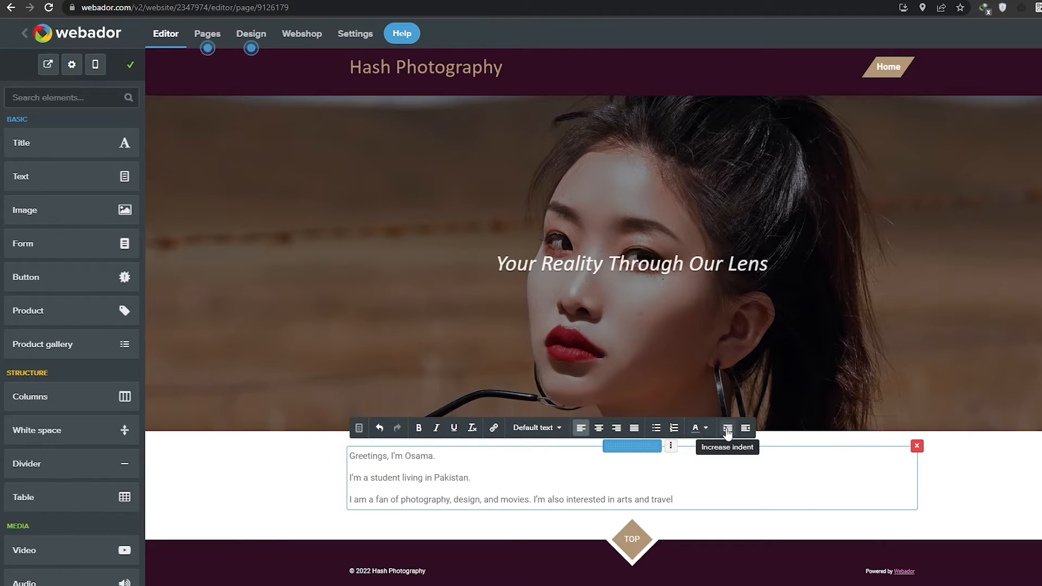
Add an image element to the right of the introduction text and make its placeholder smaller.
{"action": "left_click", "coordinate": [929, 480]}
{"action": "left_click_drag", "start_coordinate": [43, 210], "coordinate": [938, 515]}
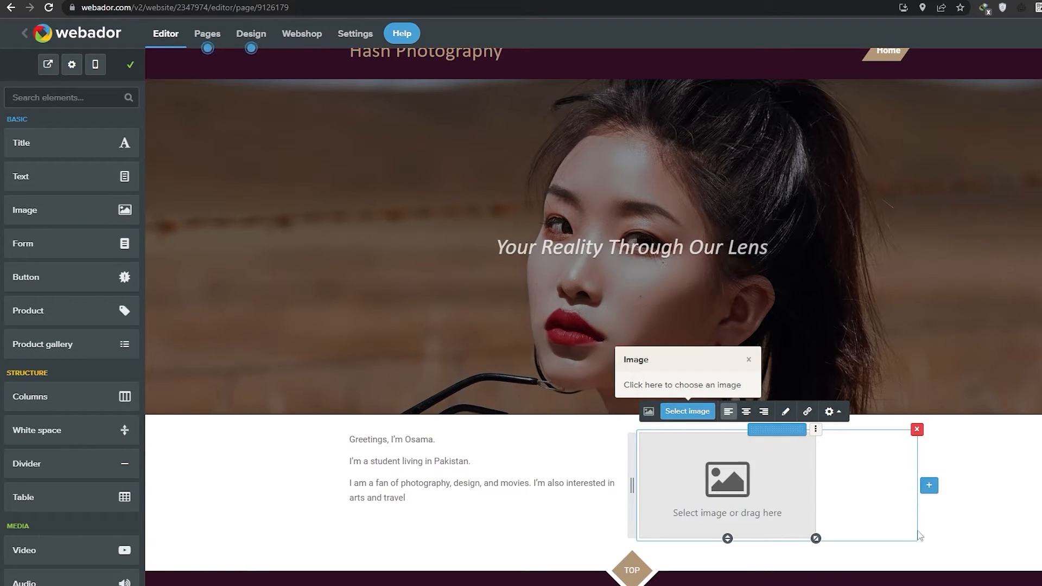
{"action": "left_click_drag", "start_coordinate": [816, 538], "coordinate": [781, 553]}
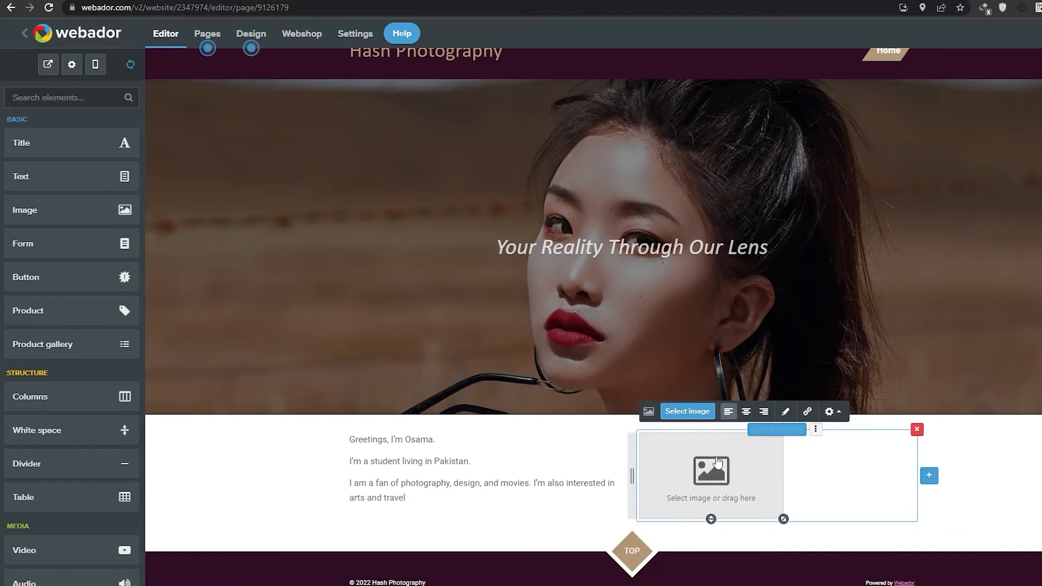
Fill the image element with the stock photo of a man silhouetted against a sunset from the People category.
{"action": "left_click", "coordinate": [688, 413]}
{"action": "left_click", "coordinate": [364, 72]}
{"action": "scroll", "coordinate": [462, 312], "scroll_direction": "down", "scroll_amount": 3}
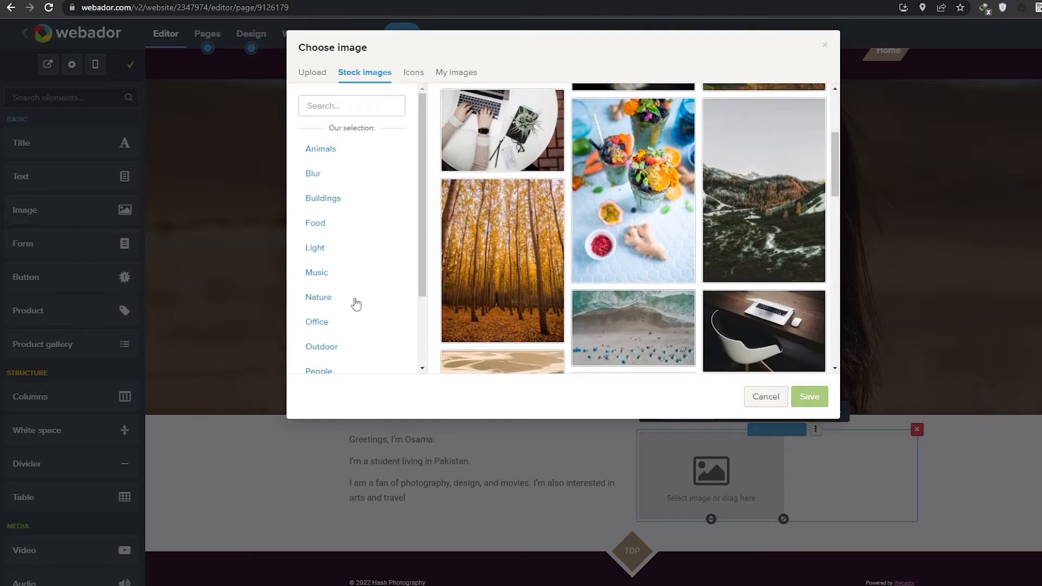
{"action": "scroll", "coordinate": [462, 312], "scroll_direction": "down", "scroll_amount": 2}
{"action": "scroll", "coordinate": [389, 191], "scroll_direction": "down", "scroll_amount": 2}
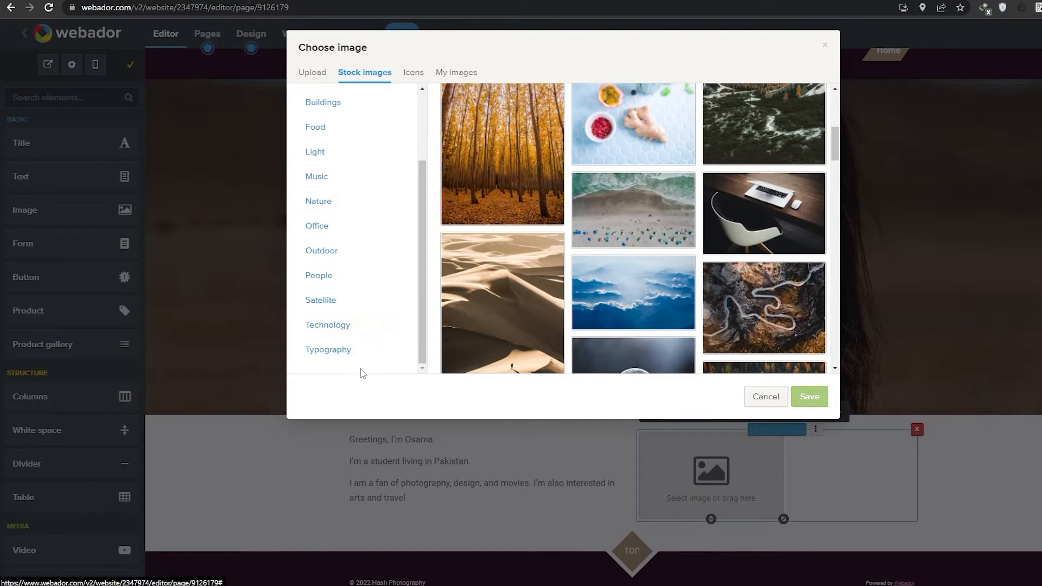
{"action": "scroll", "coordinate": [366, 354], "scroll_direction": "up", "scroll_amount": 2}
{"action": "left_click", "coordinate": [337, 373]}
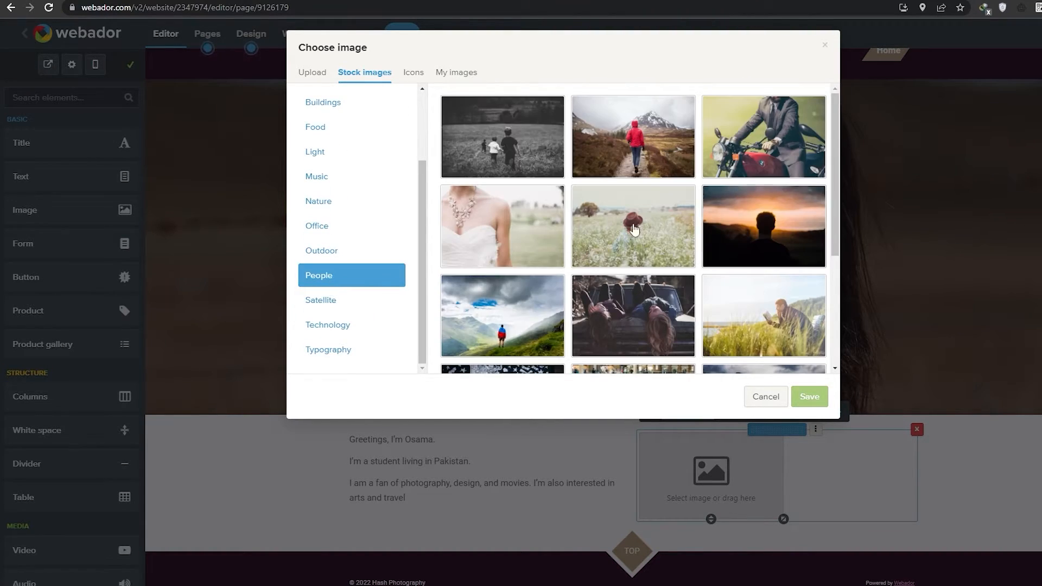
{"action": "scroll", "coordinate": [707, 263], "scroll_direction": "down", "scroll_amount": 2}
{"action": "scroll", "coordinate": [707, 263], "scroll_direction": "down", "scroll_amount": 1}
{"action": "scroll", "coordinate": [741, 179], "scroll_direction": "up", "scroll_amount": 1}
{"action": "left_click", "coordinate": [742, 173]}
{"action": "left_click", "coordinate": [802, 405]}
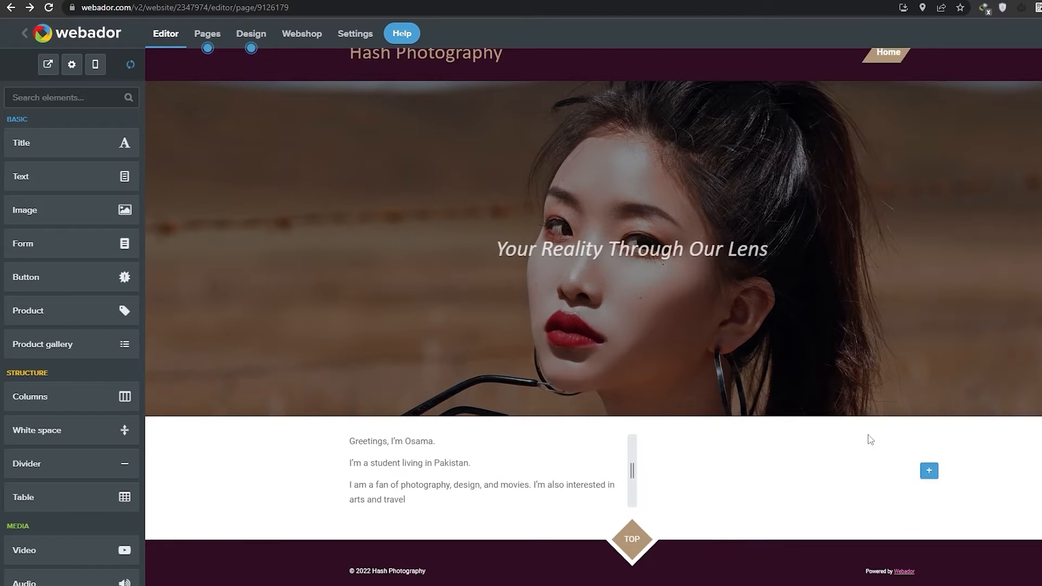
{"action": "scroll", "coordinate": [870, 438], "scroll_direction": "down", "scroll_amount": 2}
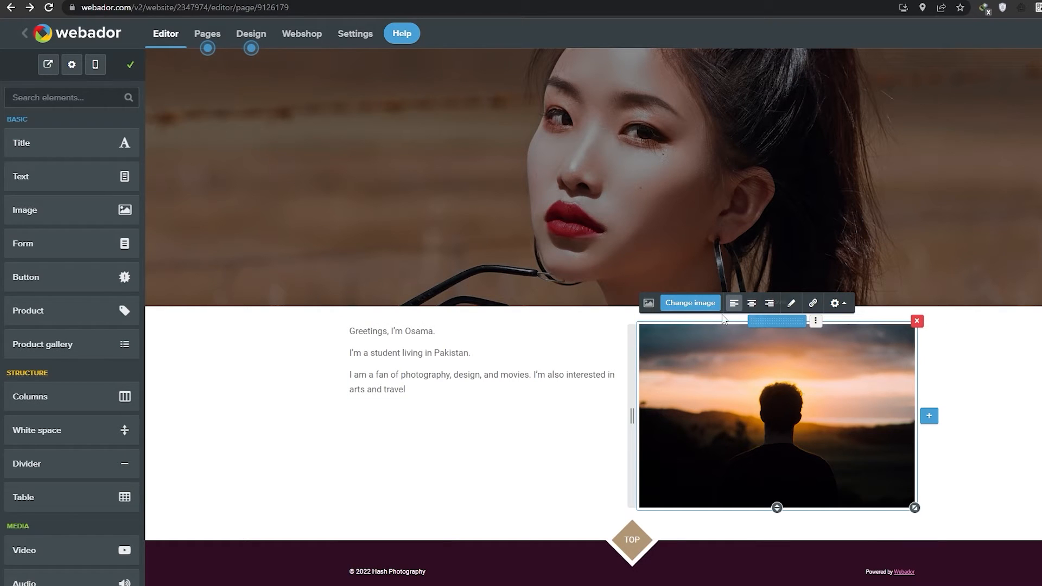
{"action": "left_click", "coordinate": [505, 435]}
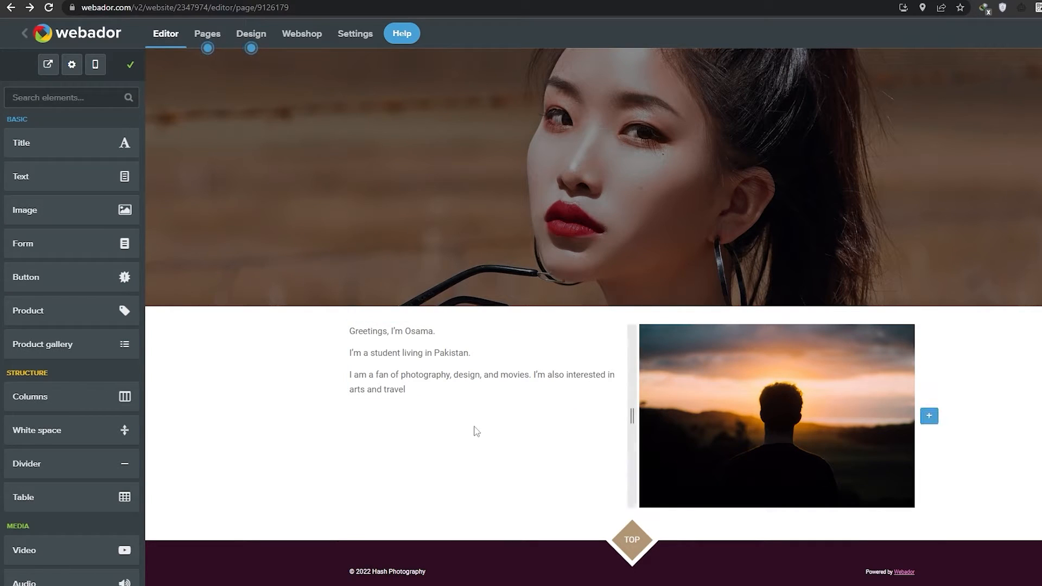
Add a photo album element below the introduction text and sunset photo.
{"action": "scroll", "coordinate": [583, 430], "scroll_direction": "up", "scroll_amount": 3}
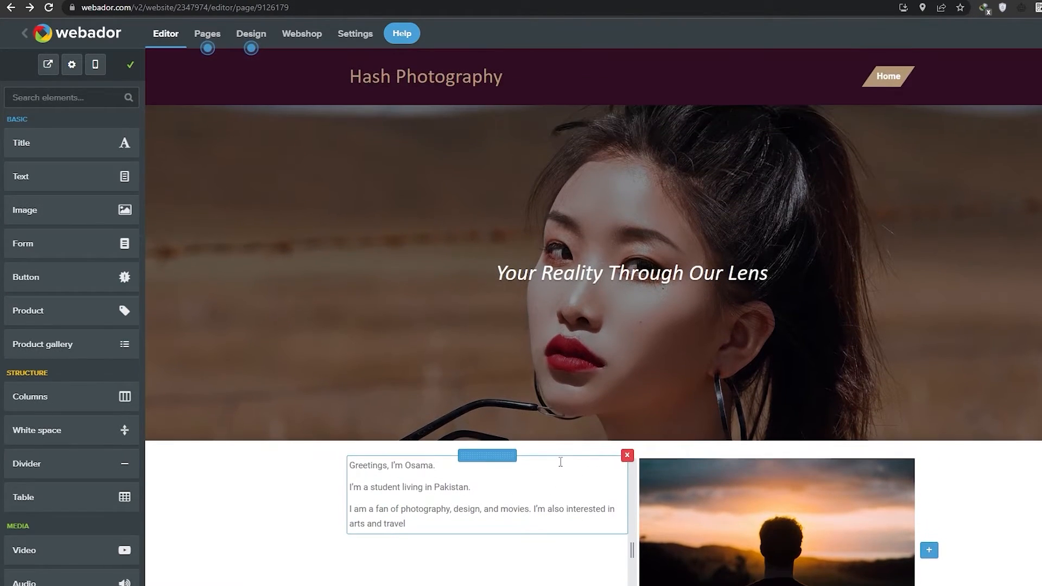
{"action": "scroll", "coordinate": [559, 469], "scroll_direction": "down", "scroll_amount": 3}
{"action": "scroll", "coordinate": [557, 476], "scroll_direction": "up", "scroll_amount": 3}
{"action": "scroll", "coordinate": [559, 483], "scroll_direction": "down", "scroll_amount": 3}
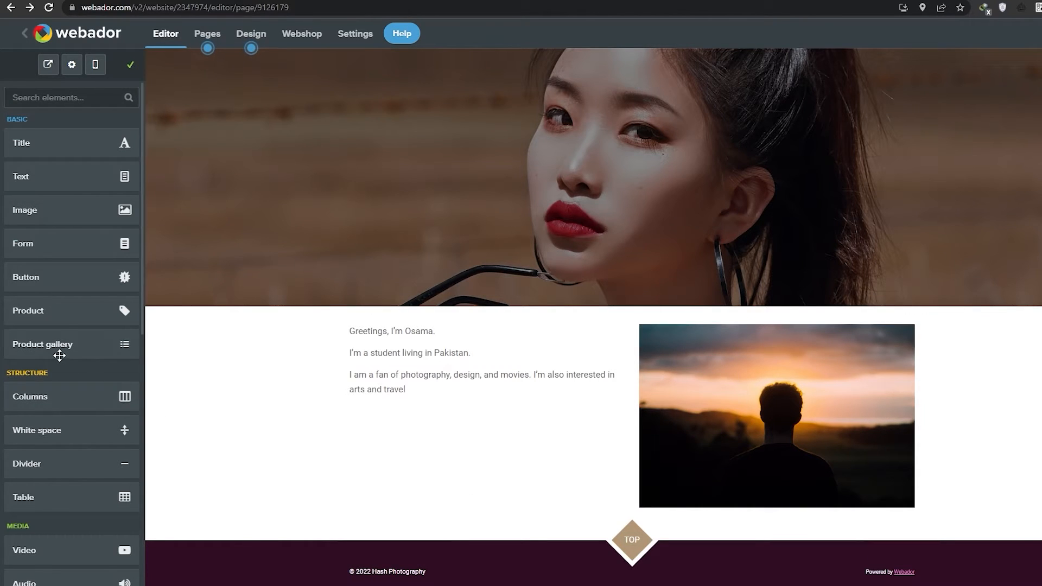
{"action": "scroll", "coordinate": [54, 350], "scroll_direction": "down", "scroll_amount": 2}
{"action": "scroll", "coordinate": [63, 349], "scroll_direction": "up", "scroll_amount": 2}
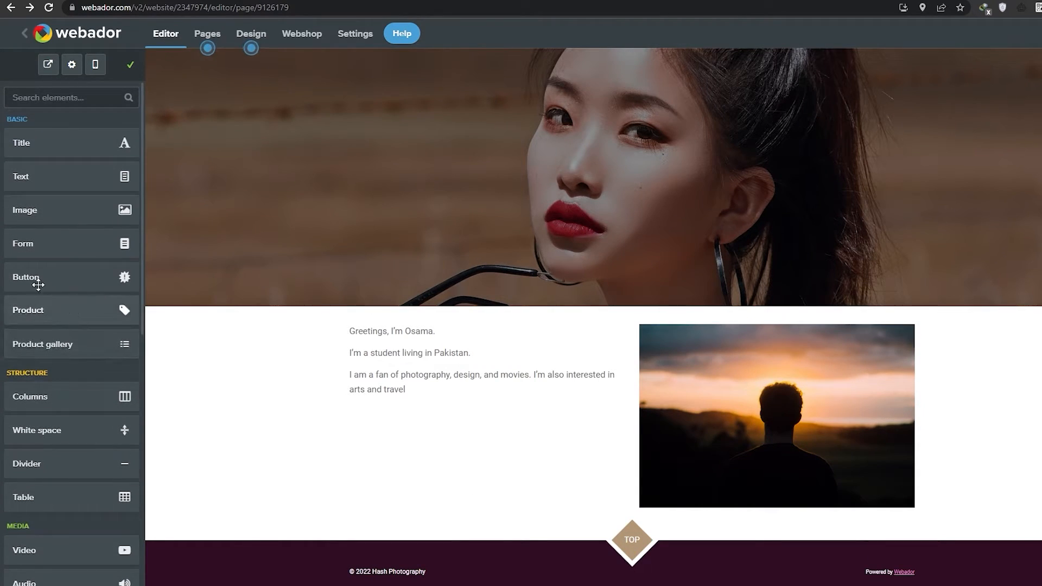
{"action": "scroll", "coordinate": [58, 286], "scroll_direction": "down", "scroll_amount": 10}
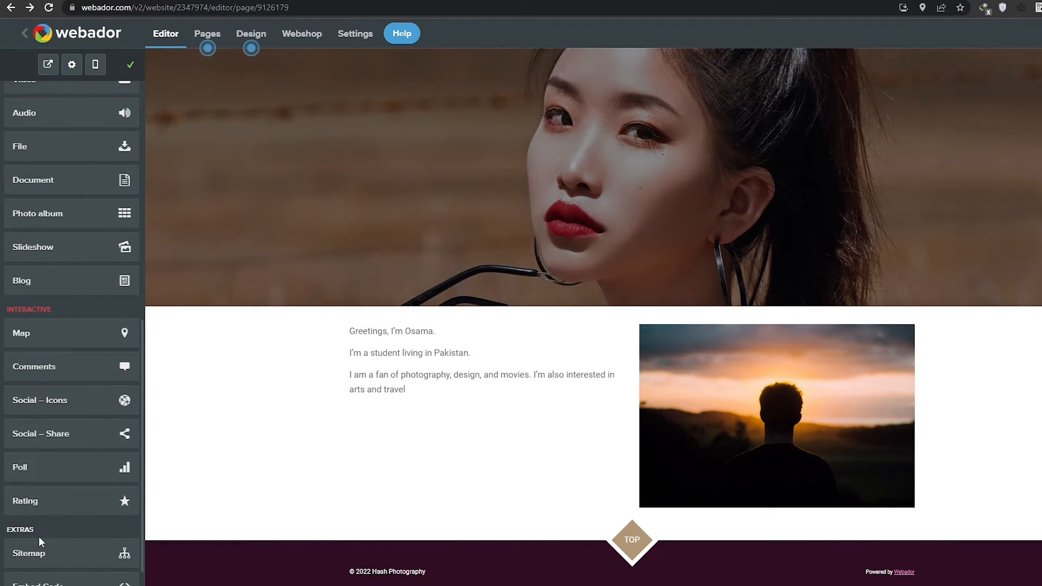
{"action": "scroll", "coordinate": [39, 537], "scroll_direction": "up", "scroll_amount": 4}
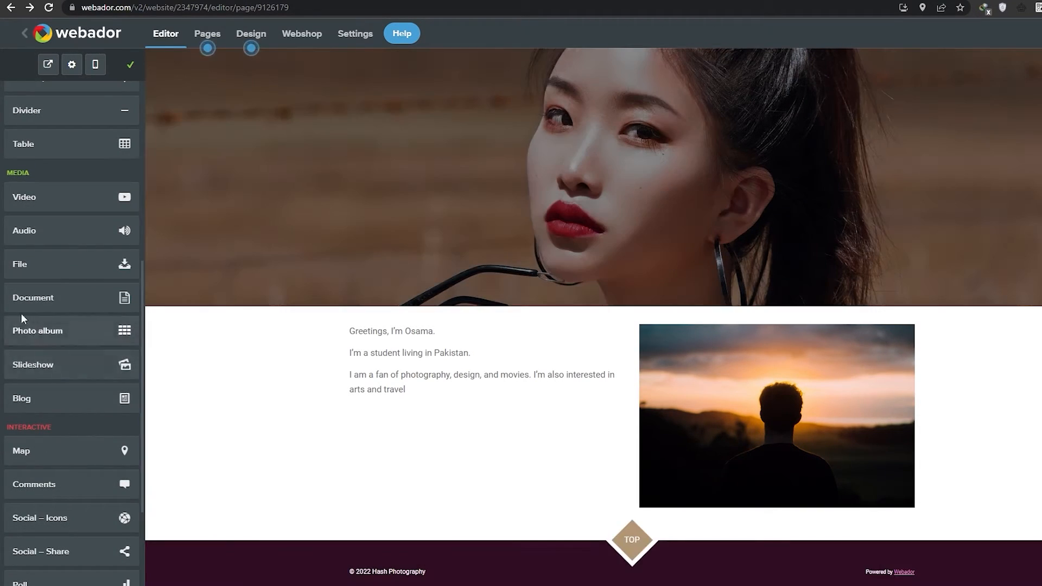
{"action": "left_click_drag", "start_coordinate": [24, 332], "coordinate": [591, 483]}
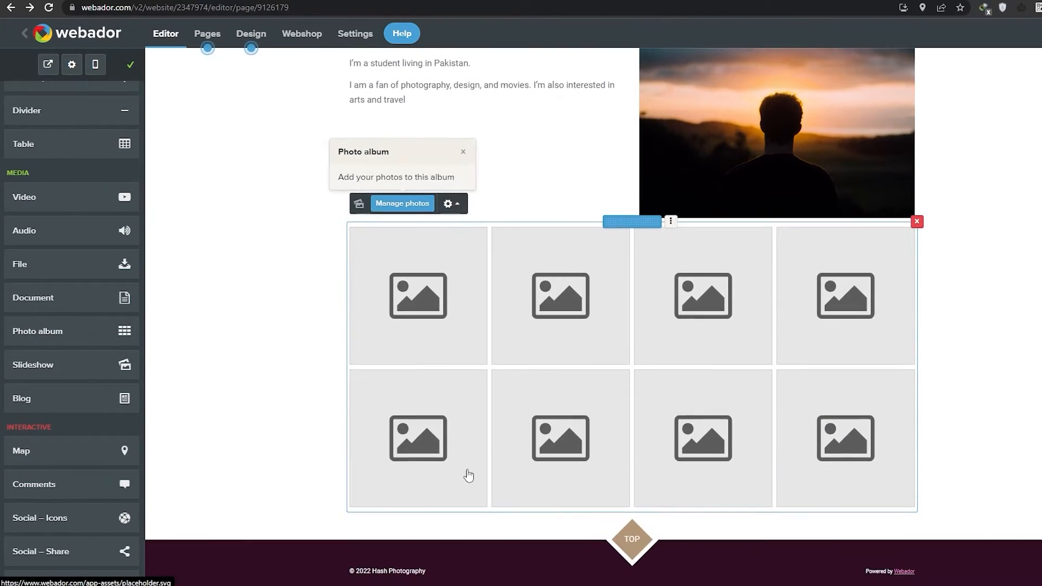
Open the photo album's photo management, check the Business and Pro upgrade plans, and cancel the album image upload.
{"action": "left_click", "coordinate": [413, 204]}
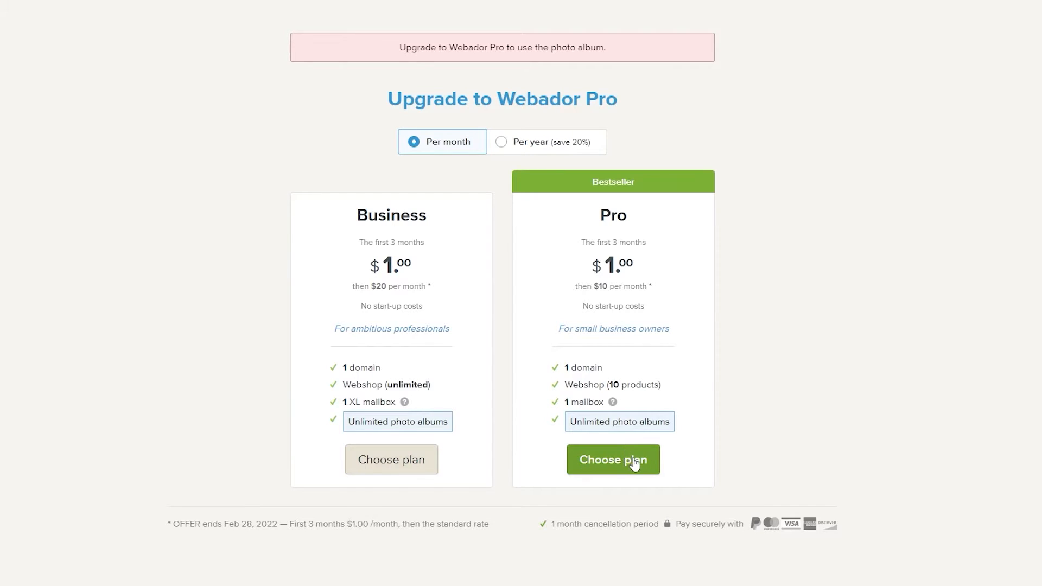
{"action": "left_click", "coordinate": [615, 462]}
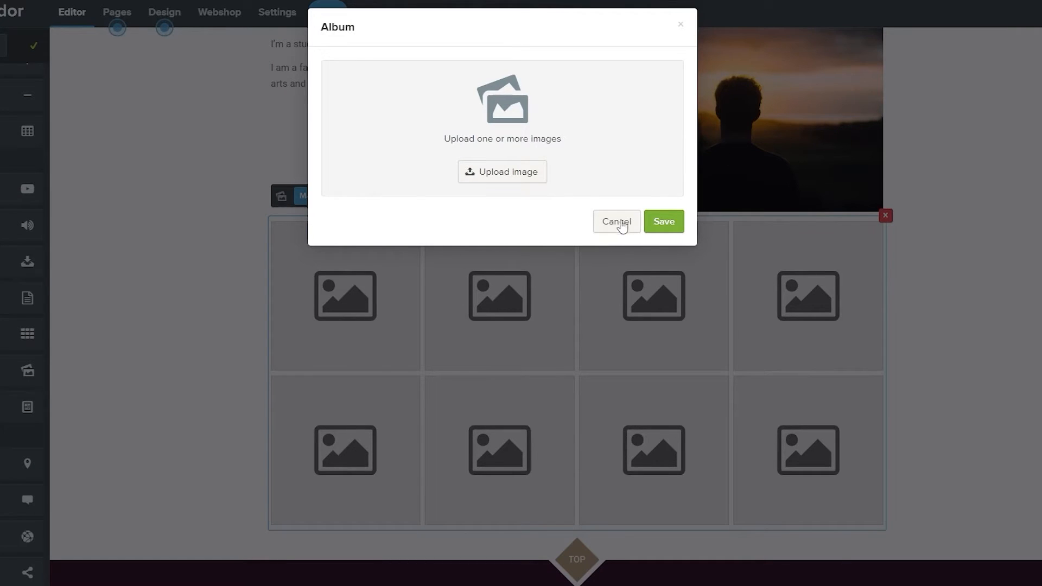
{"action": "left_click", "coordinate": [619, 223]}
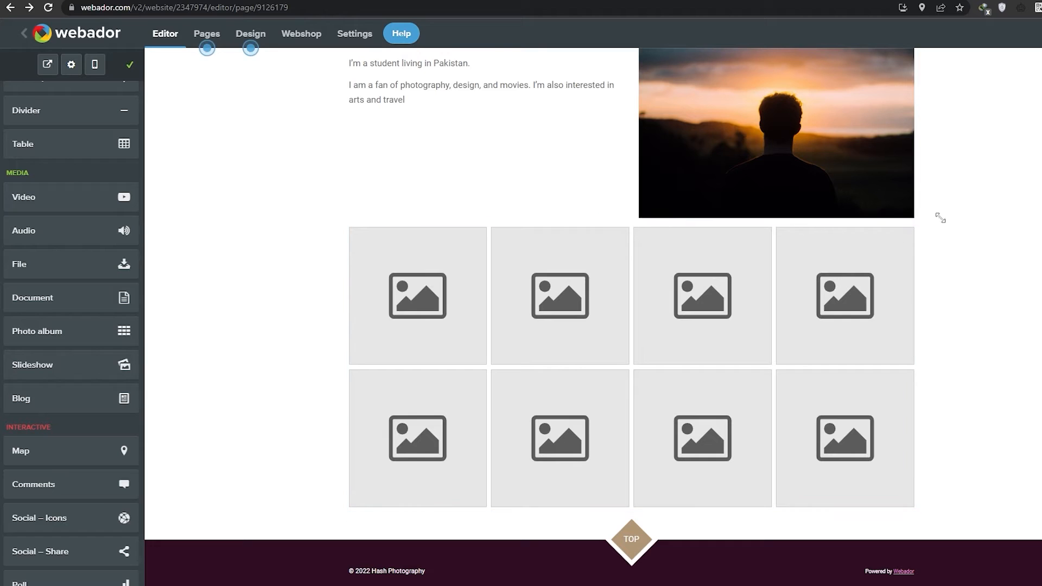
Delete the empty photo album from below the introduction section.
{"action": "scroll", "coordinate": [125, 228], "scroll_direction": "up", "scroll_amount": 3}
{"action": "scroll", "coordinate": [449, 226], "scroll_direction": "up", "scroll_amount": 4}
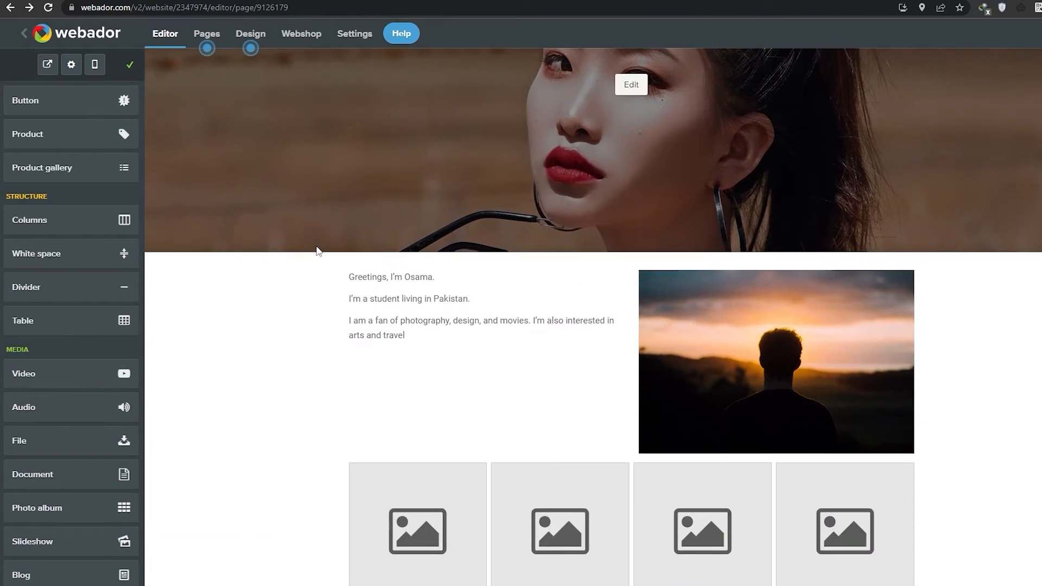
{"action": "scroll", "coordinate": [326, 255], "scroll_direction": "down", "scroll_amount": 4}
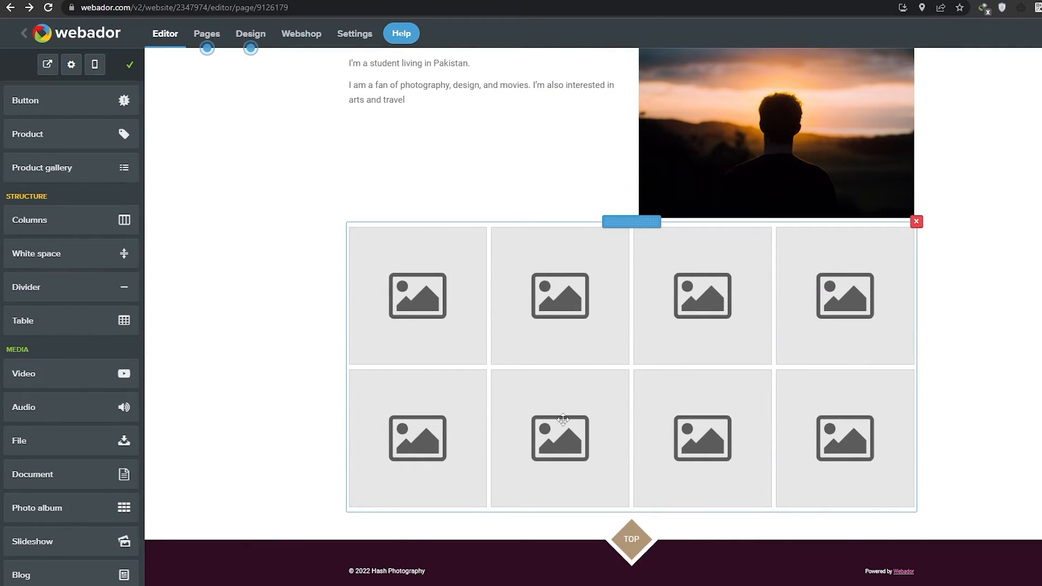
{"action": "scroll", "coordinate": [413, 463], "scroll_direction": "up", "scroll_amount": 5}
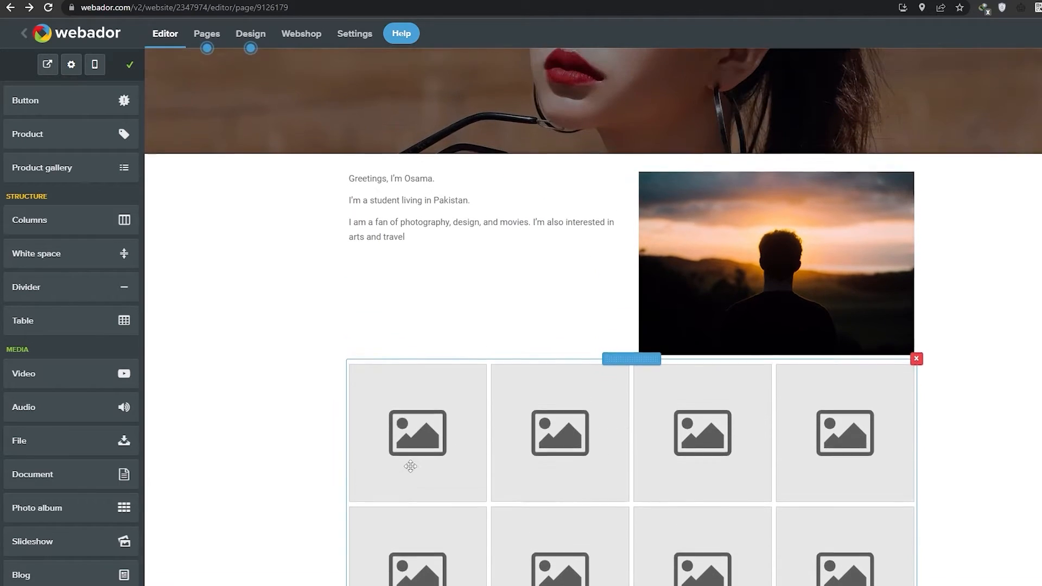
{"action": "scroll", "coordinate": [105, 391], "scroll_direction": "up", "scroll_amount": 2}
{"action": "scroll", "coordinate": [79, 235], "scroll_direction": "down", "scroll_amount": 3}
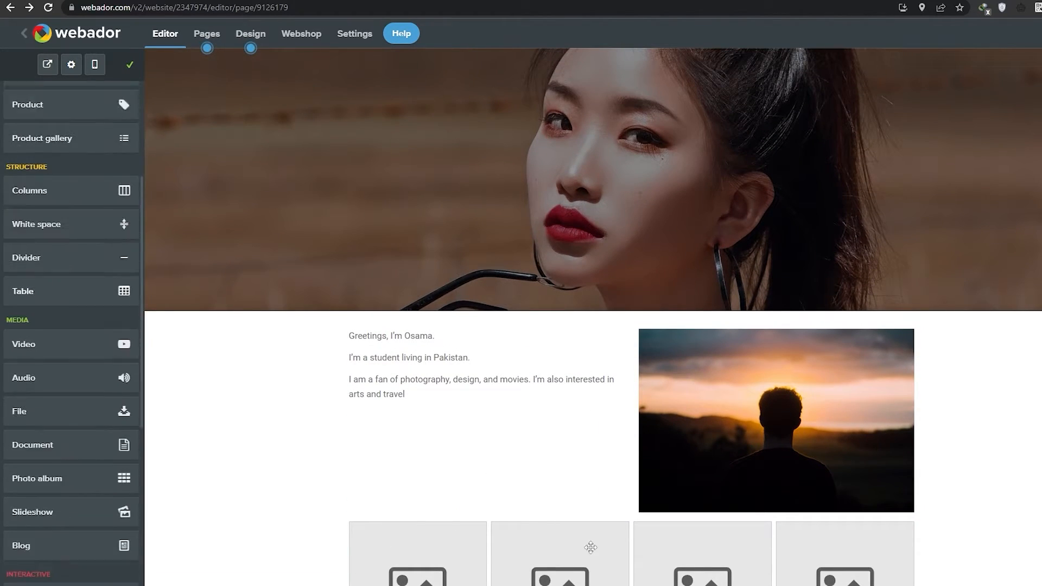
{"action": "scroll", "coordinate": [388, 466], "scroll_direction": "down", "scroll_amount": 3}
{"action": "left_click", "coordinate": [917, 341]}
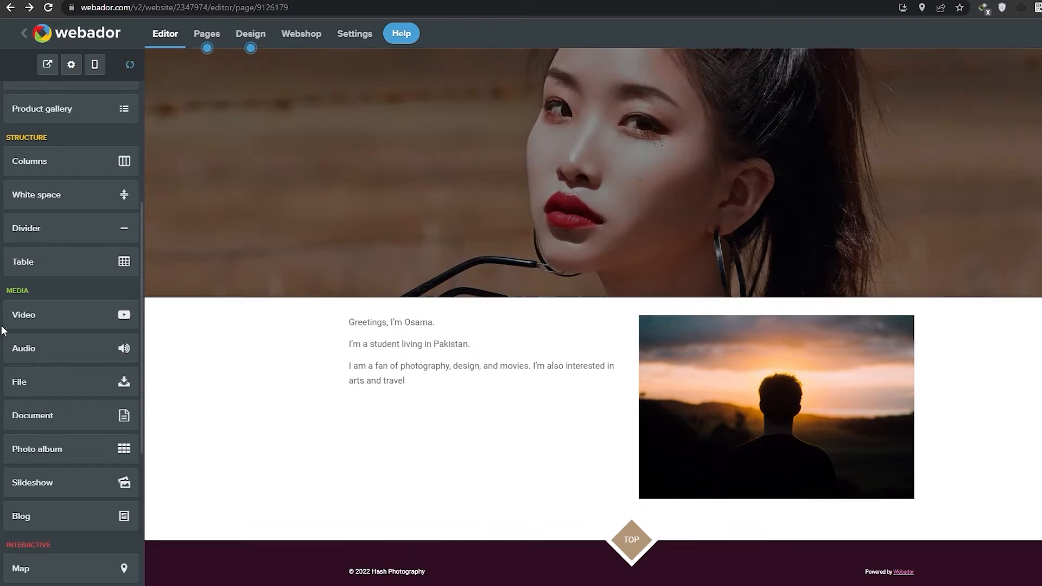
Add a slideshow element below the introduction text and sunset photo.
{"action": "scroll", "coordinate": [50, 353], "scroll_direction": "up", "scroll_amount": 2}
{"action": "scroll", "coordinate": [50, 356], "scroll_direction": "up", "scroll_amount": 2}
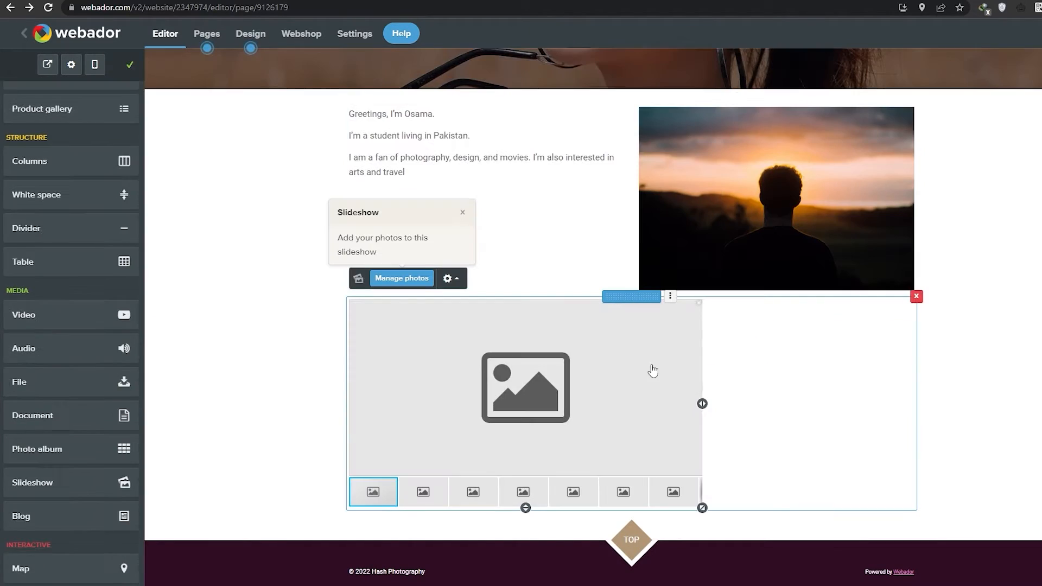
Widen the slideshow to the full content width, and open and cancel its photo upload.
{"action": "left_click_drag", "start_coordinate": [652, 297], "coordinate": [731, 299]}
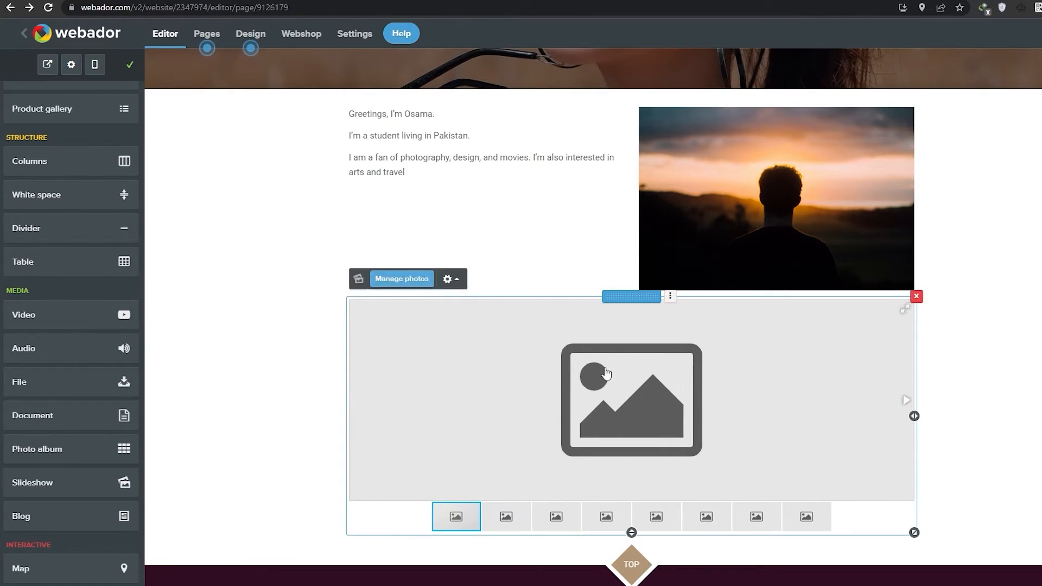
{"action": "left_click", "coordinate": [400, 279]}
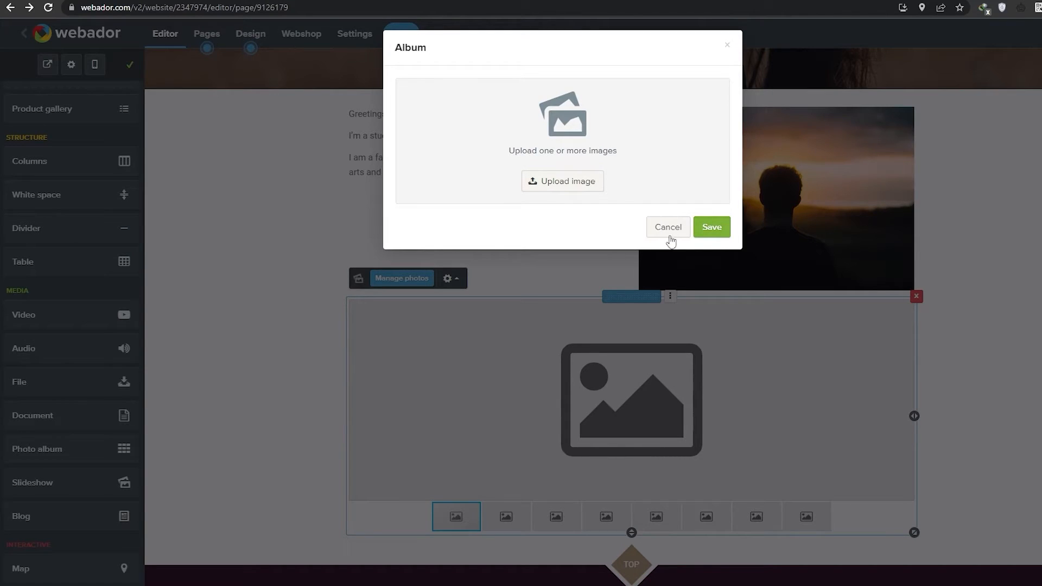
{"action": "left_click", "coordinate": [668, 227]}
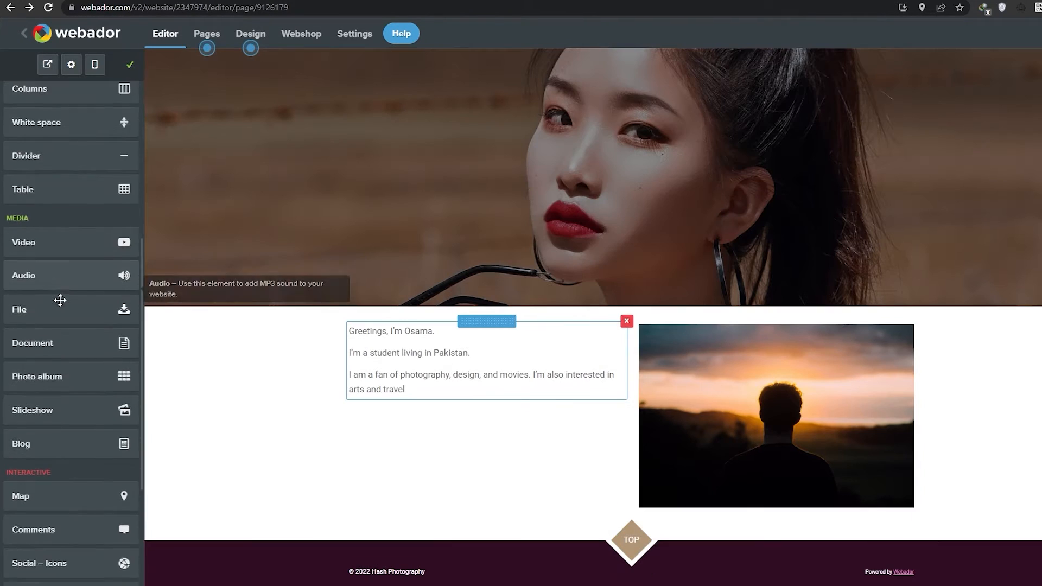
Place a photo album element below the introduction text and sunset photo.
{"action": "scroll", "coordinate": [58, 282], "scroll_direction": "down", "scroll_amount": 3}
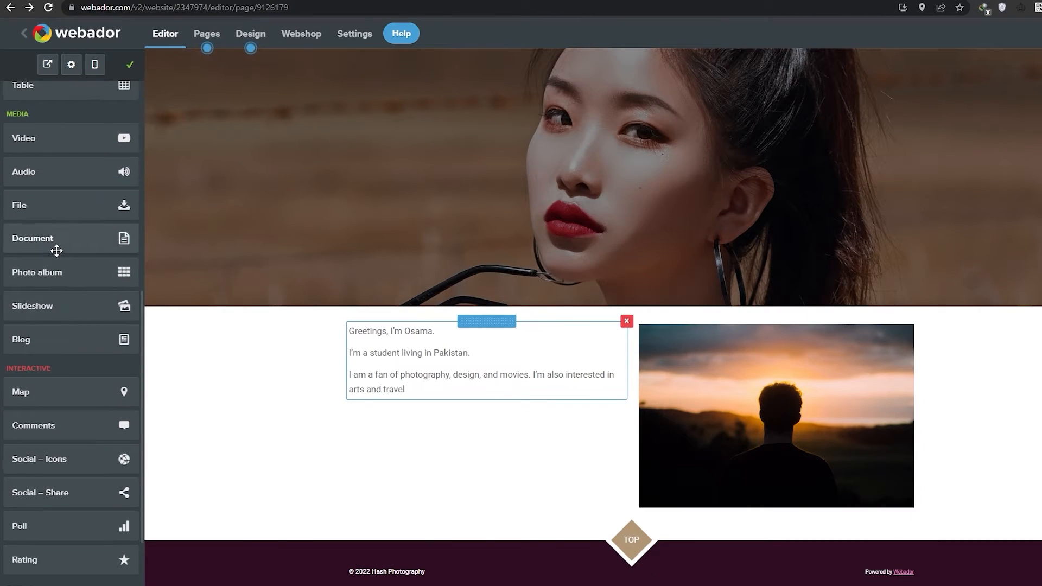
{"action": "scroll", "coordinate": [57, 255], "scroll_direction": "down", "scroll_amount": 2}
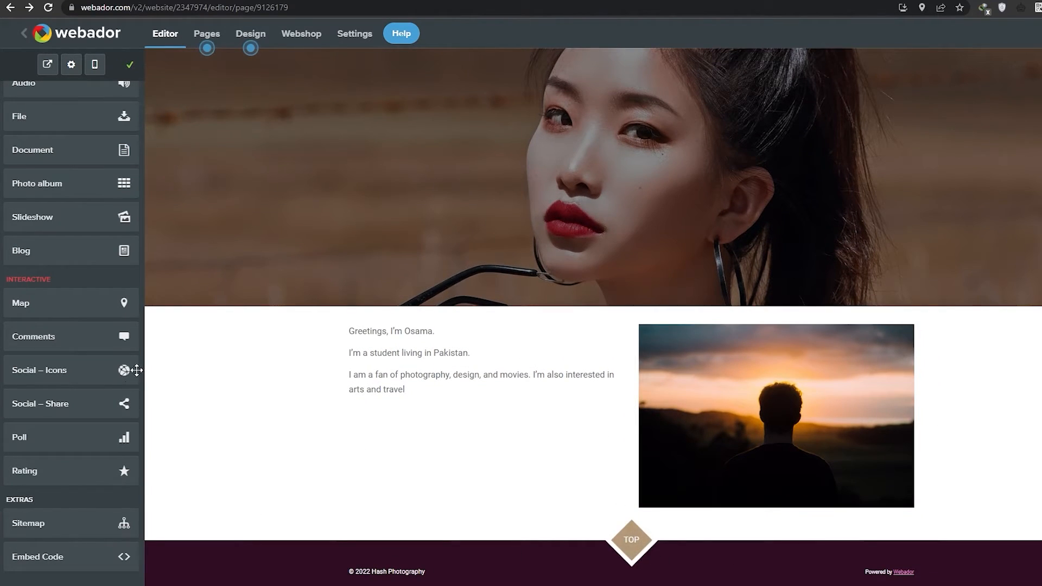
{"action": "left_click_drag", "start_coordinate": [62, 186], "coordinate": [445, 447]}
{"action": "scroll", "coordinate": [278, 382], "scroll_direction": "up", "scroll_amount": 1}
{"action": "scroll", "coordinate": [278, 383], "scroll_direction": "down", "scroll_amount": 1}
{"action": "left_click", "coordinate": [465, 224]}
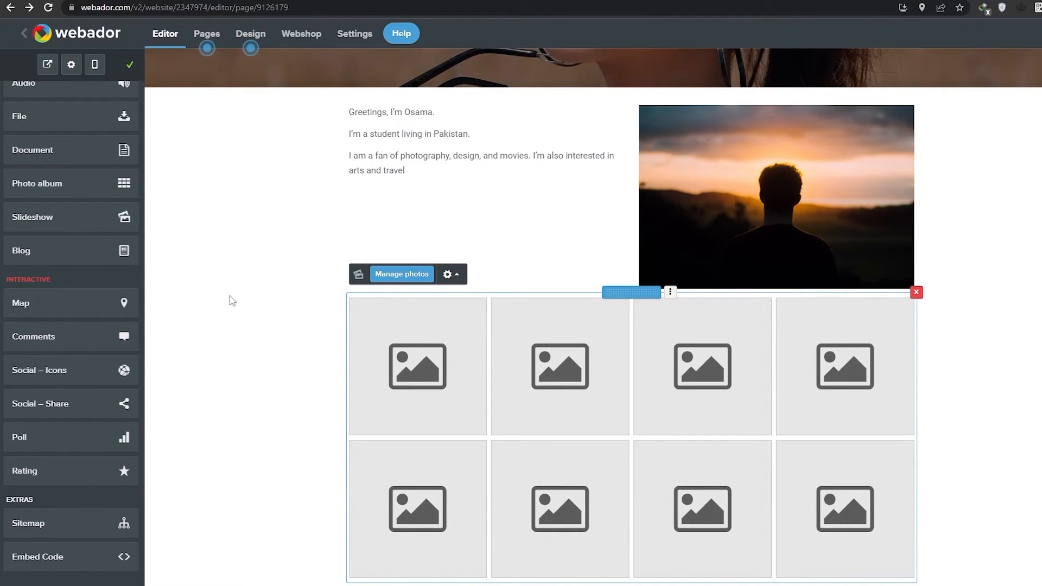
{"action": "scroll", "coordinate": [235, 342], "scroll_direction": "down", "scroll_amount": 1}
{"action": "left_click", "coordinate": [240, 356]}
{"action": "scroll", "coordinate": [235, 325], "scroll_direction": "up", "scroll_amount": 4}
{"action": "scroll", "coordinate": [235, 325], "scroll_direction": "up", "scroll_amount": 3}
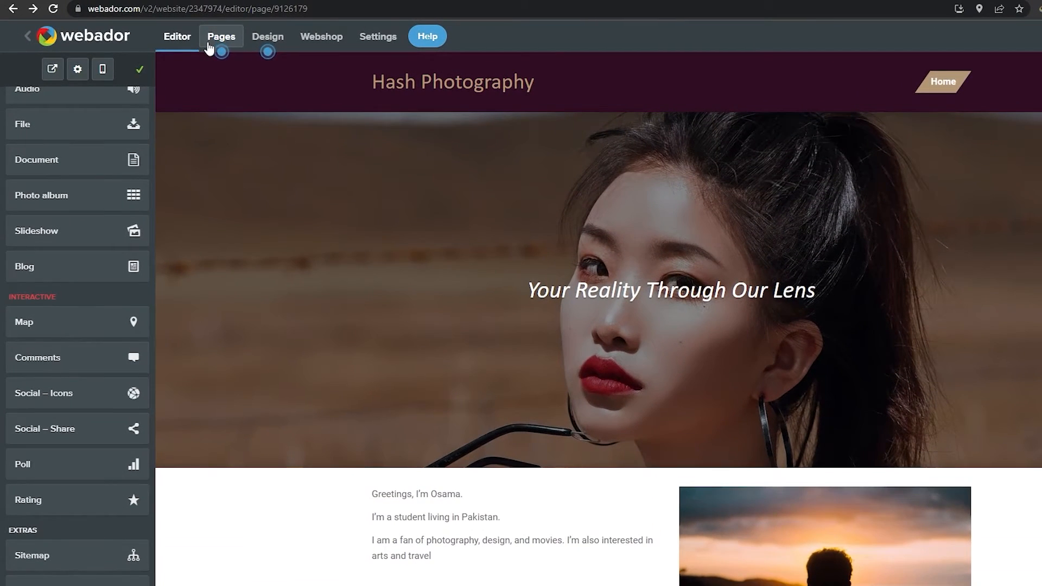
Create a new page named Contact without a banner or sidebar, using the Contact page content layout.
{"action": "left_click", "coordinate": [209, 48]}
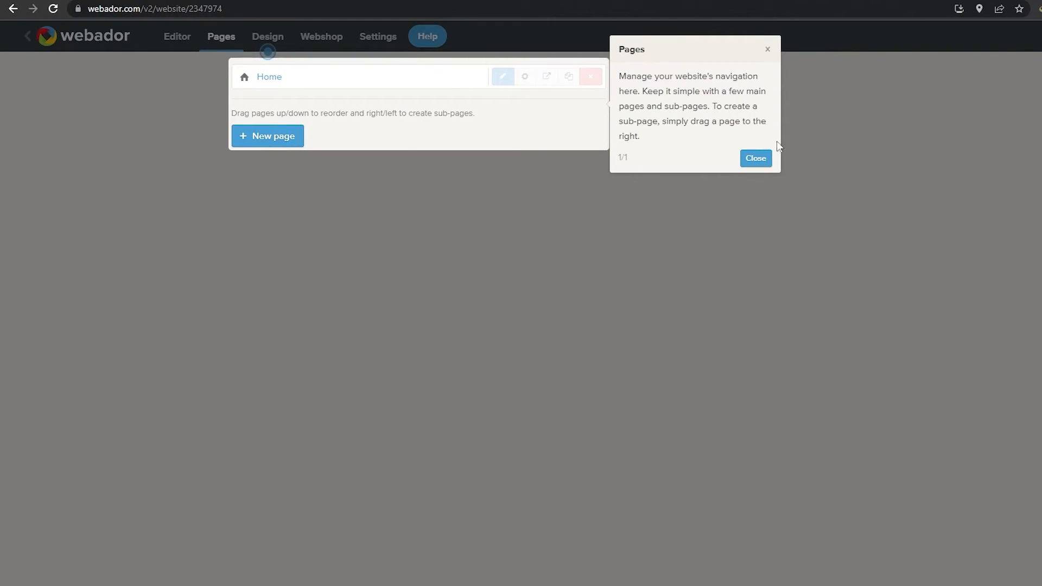
{"action": "left_click", "coordinate": [756, 158]}
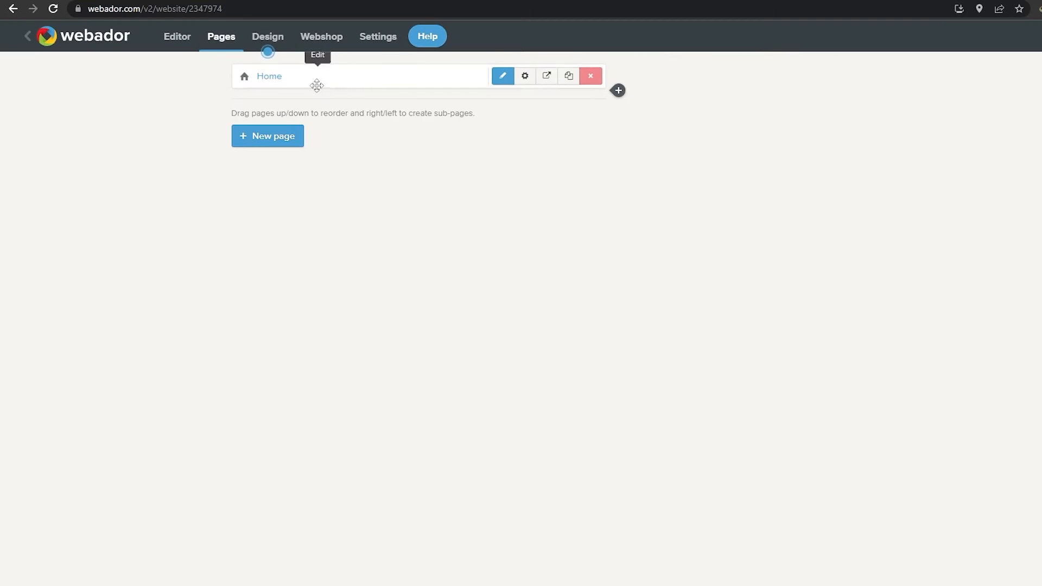
{"action": "left_click", "coordinate": [266, 138]}
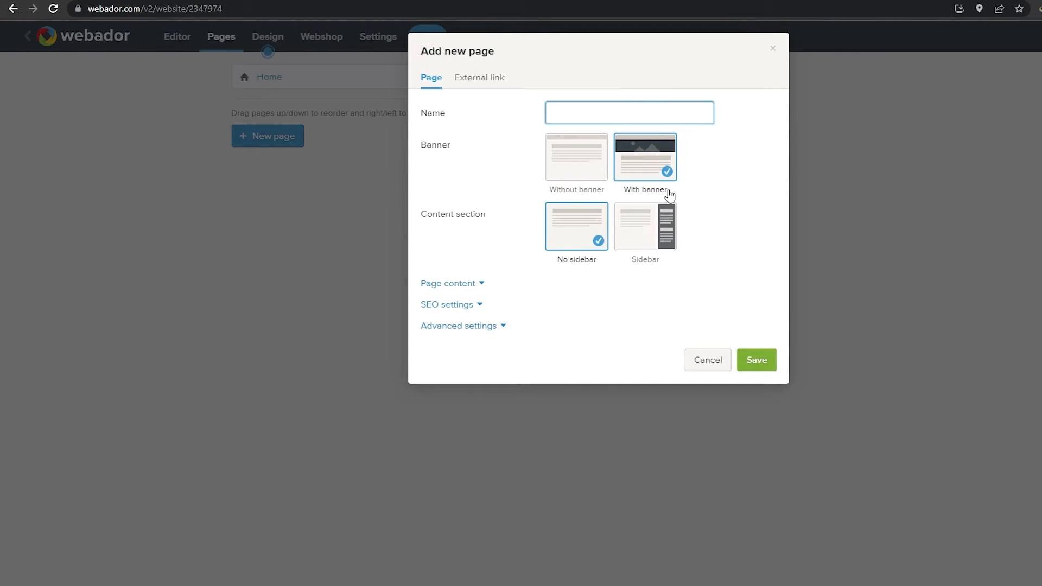
{"action": "left_click", "coordinate": [580, 154]}
{"action": "left_click", "coordinate": [578, 110]}
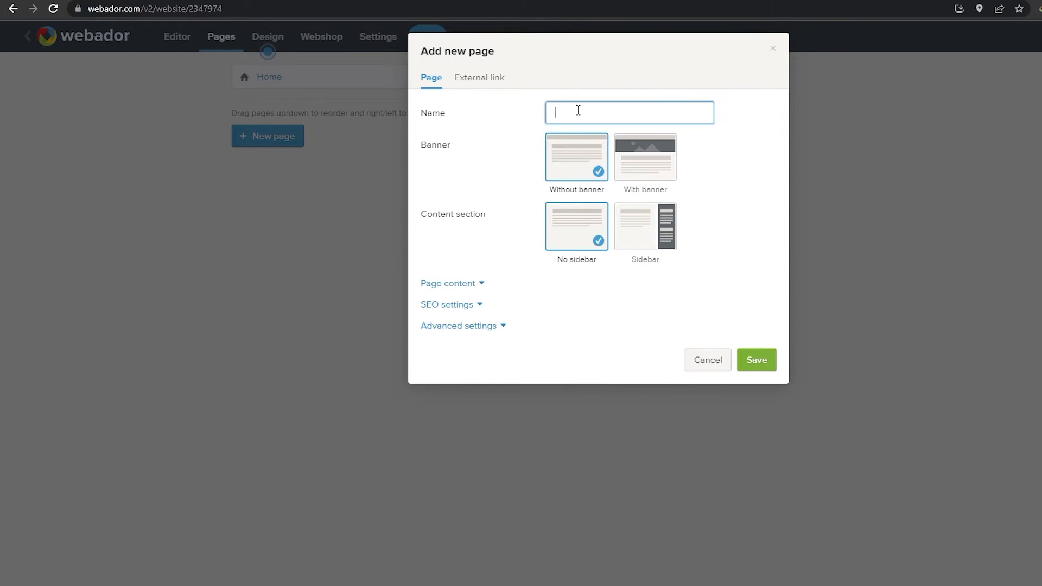
{"action": "type", "text": "Contact"}
{"action": "left_click", "coordinate": [478, 285]}
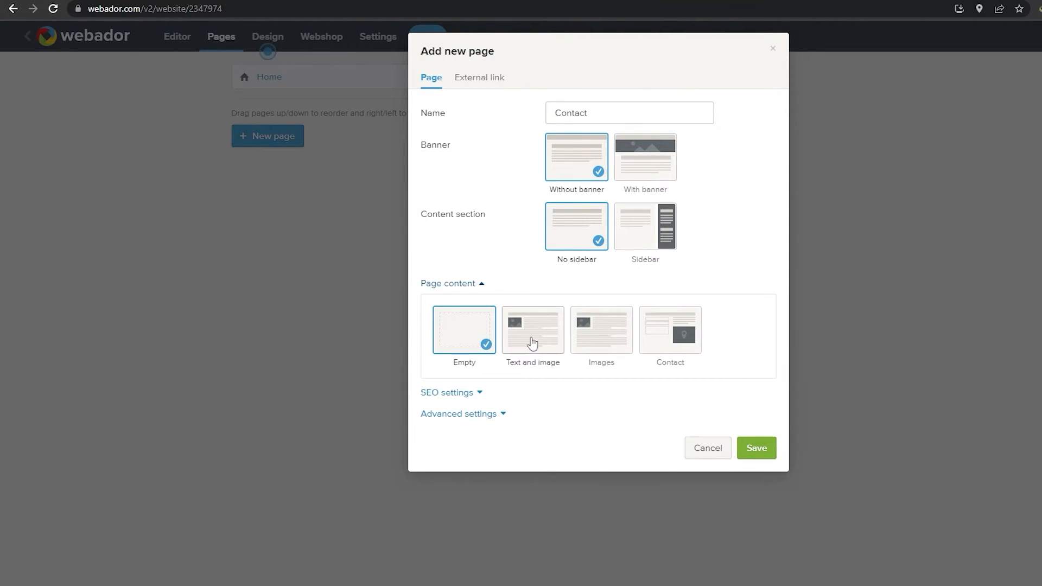
{"action": "left_click", "coordinate": [670, 329]}
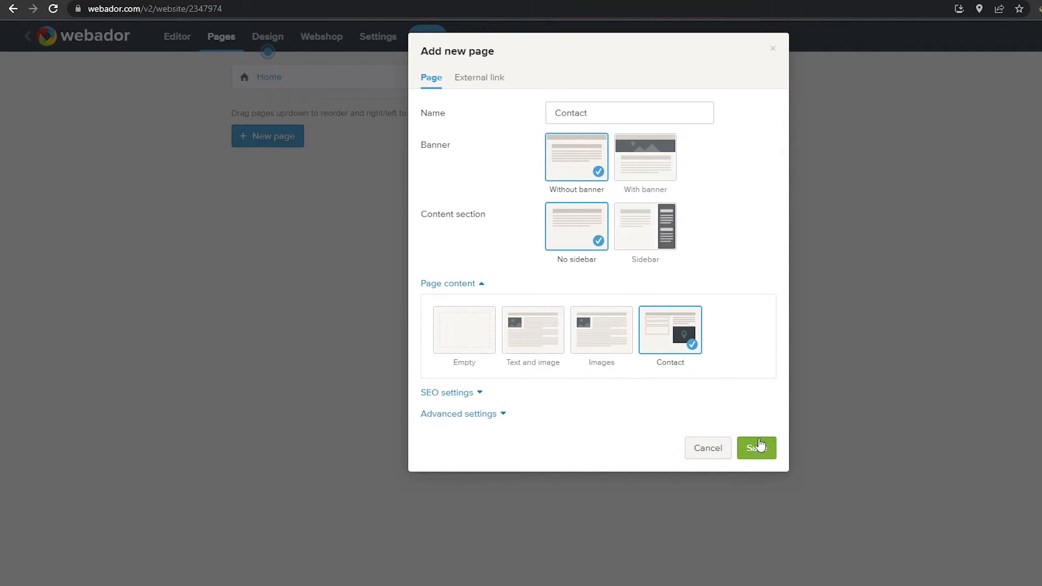
Check the new page's SEO and advanced settings, save the page, and open Contact for editing.
{"action": "left_click", "coordinate": [476, 402]}
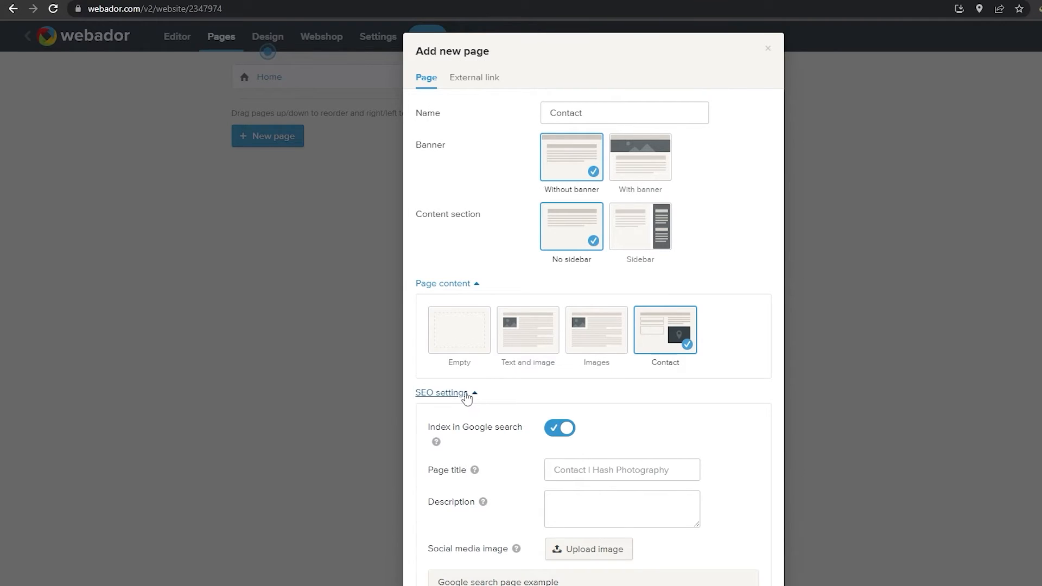
{"action": "left_click", "coordinate": [465, 396]}
{"action": "left_click", "coordinate": [493, 417]}
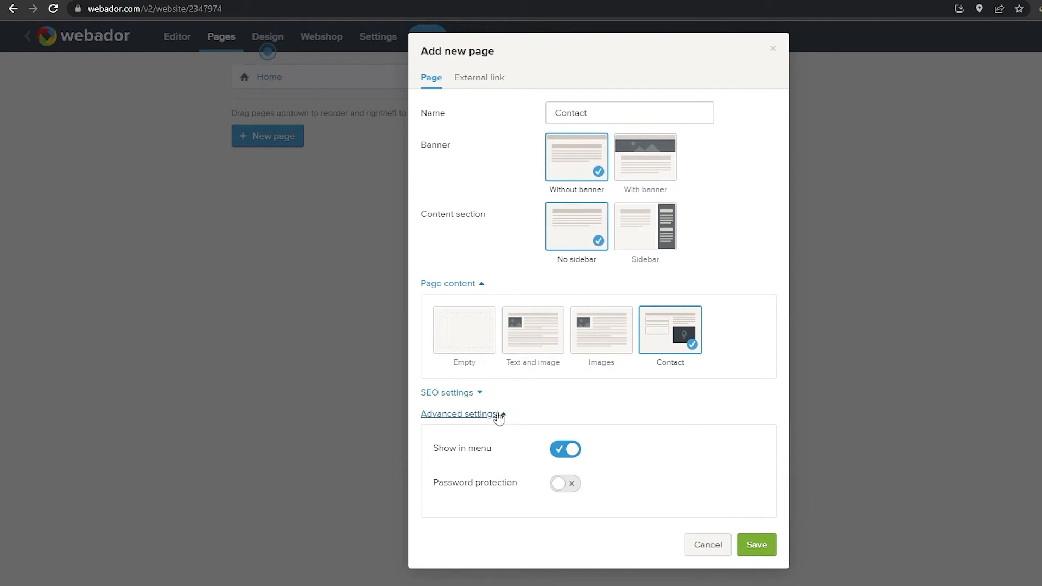
{"action": "left_click", "coordinate": [496, 416]}
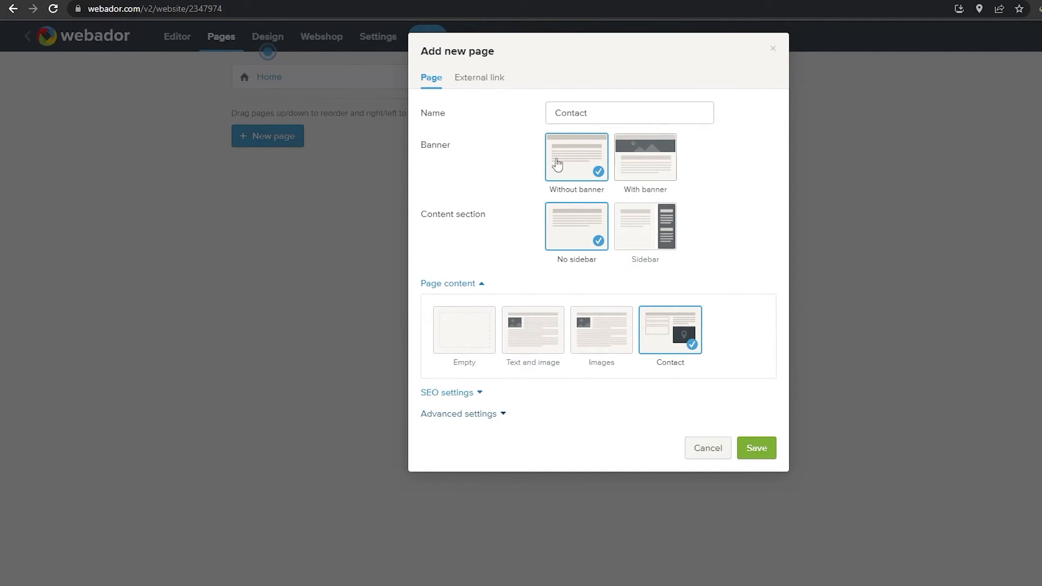
{"action": "left_click", "coordinate": [759, 453]}
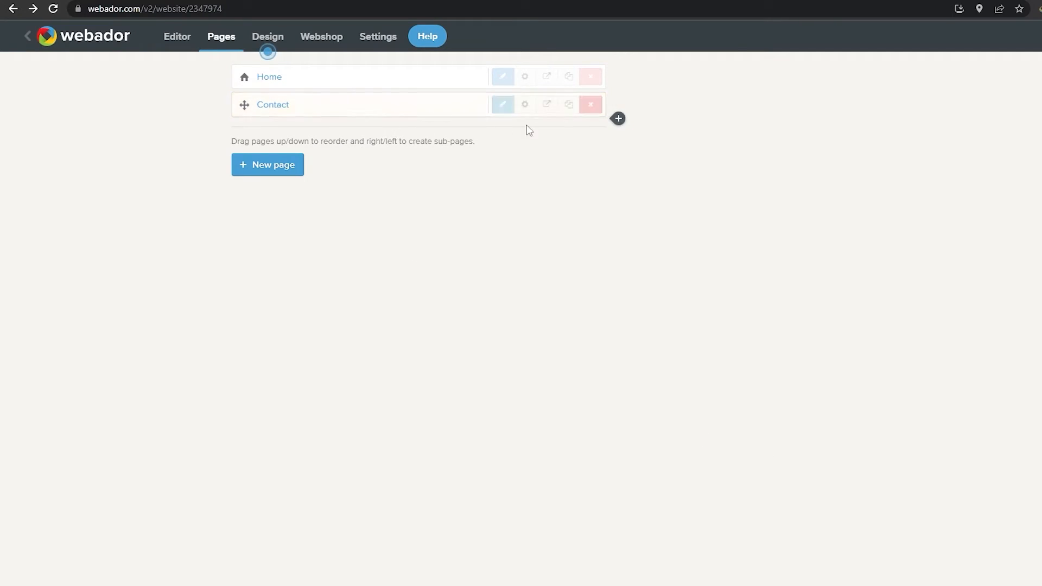
{"action": "left_click", "coordinate": [503, 105]}
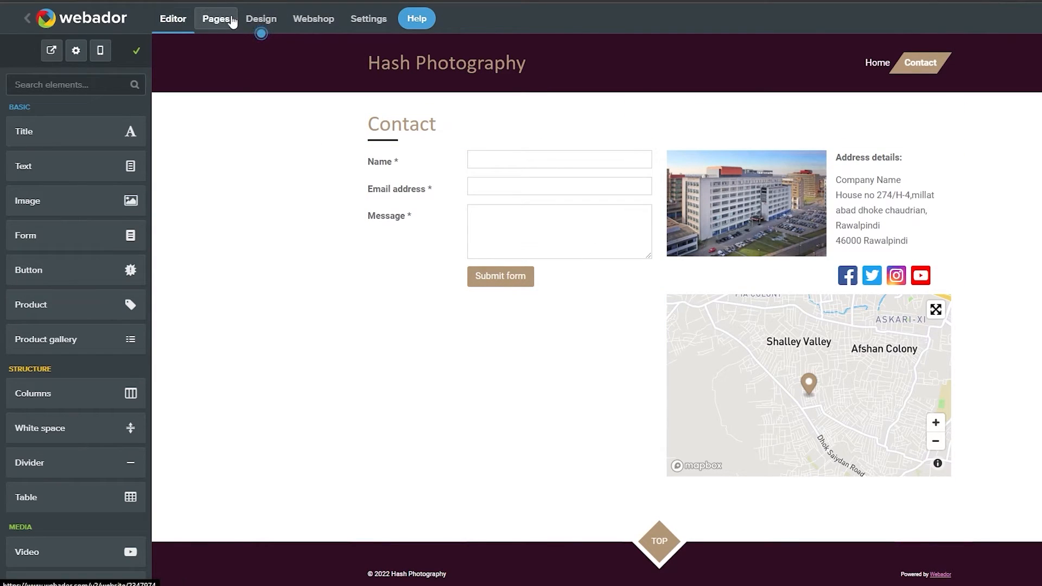
Open the website's design settings, dismiss the introductory tour, and view the header color options without changing them.
{"action": "left_click", "coordinate": [262, 22]}
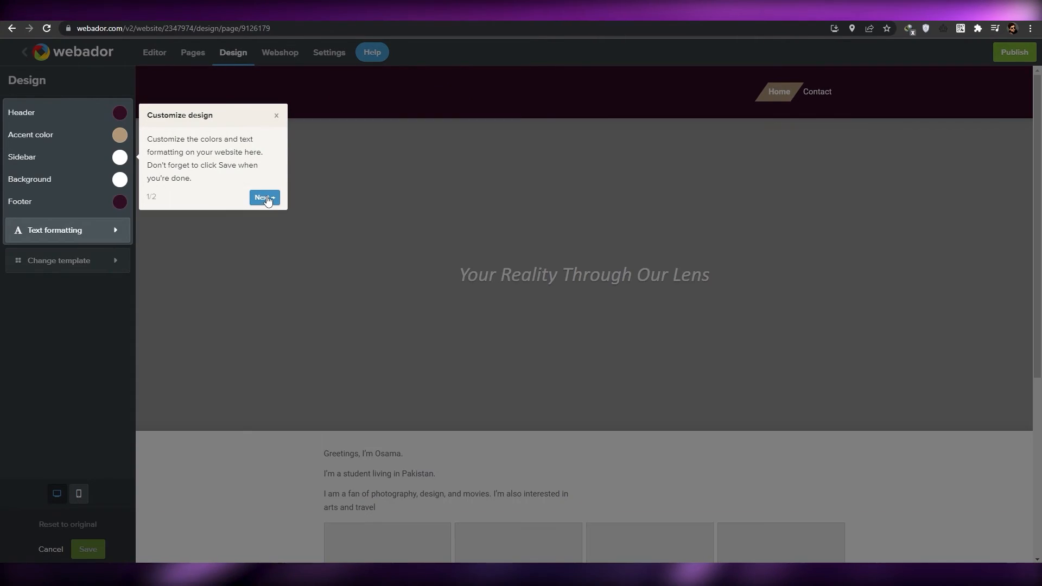
{"action": "left_click", "coordinate": [267, 198]}
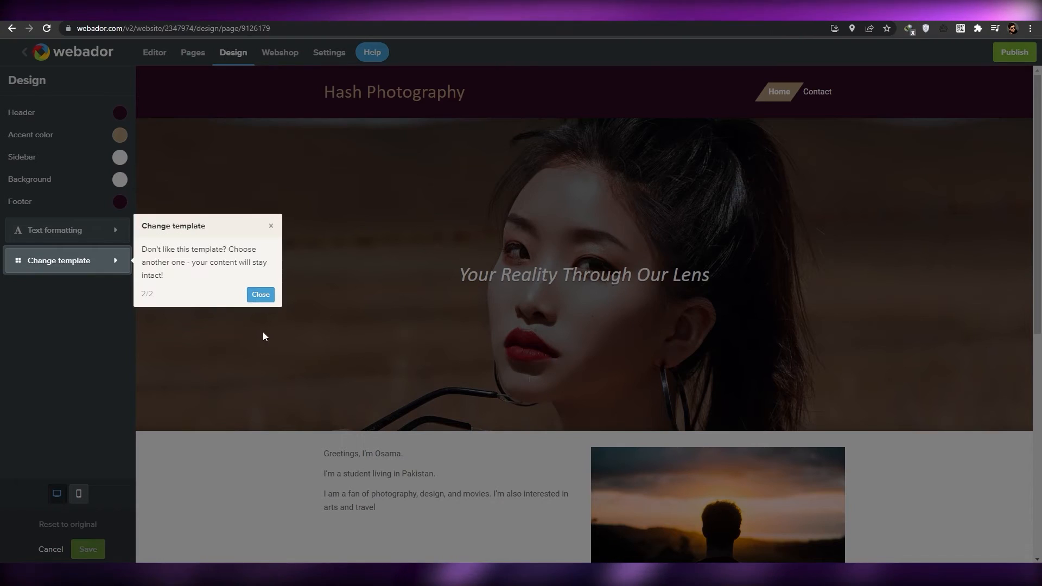
{"action": "left_click", "coordinate": [260, 293]}
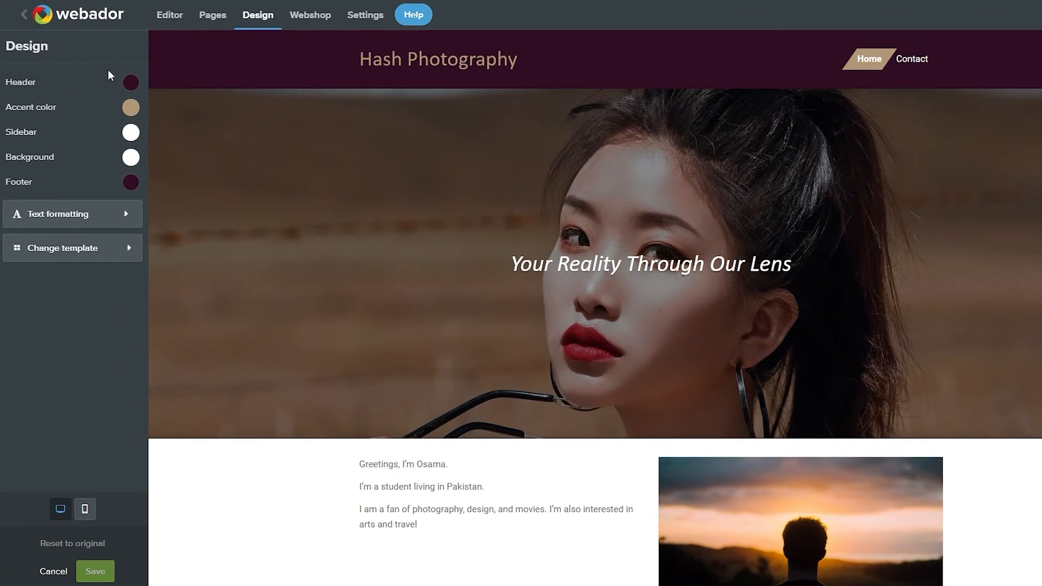
{"action": "left_click", "coordinate": [131, 83]}
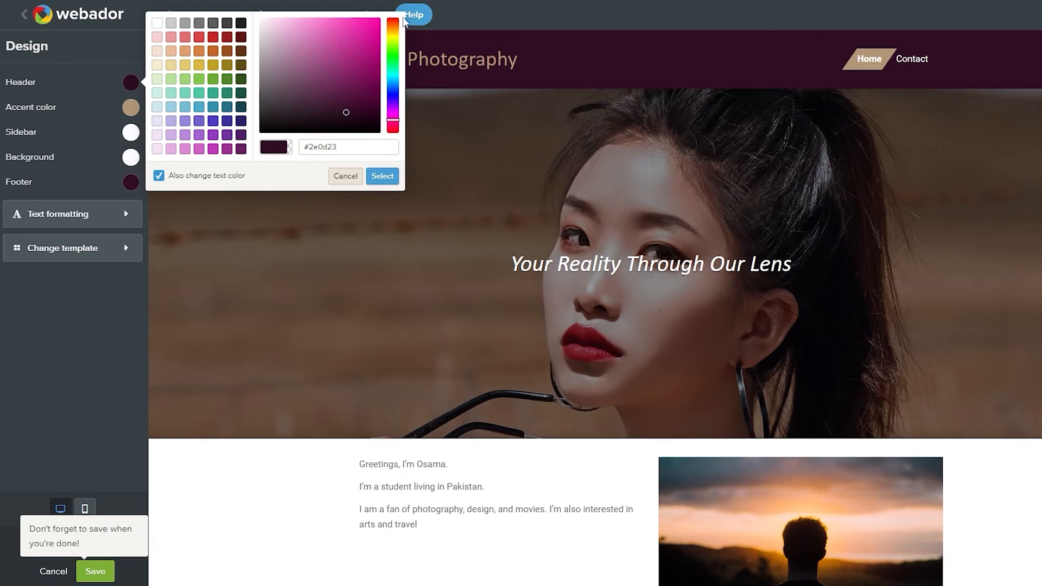
{"action": "left_click", "coordinate": [39, 340]}
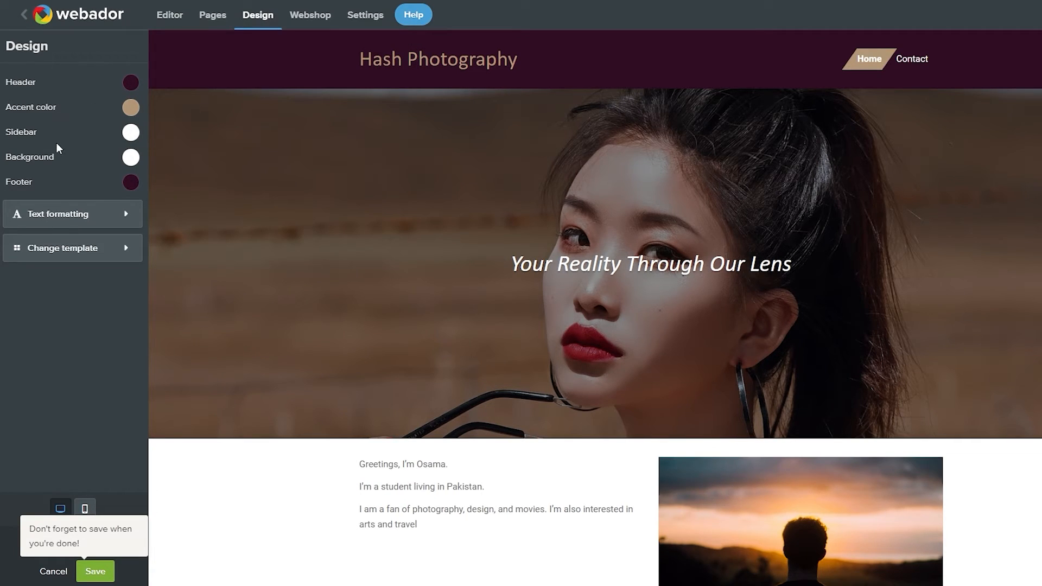
Set the default font of the website's general text to Oswald.
{"action": "left_click", "coordinate": [119, 220]}
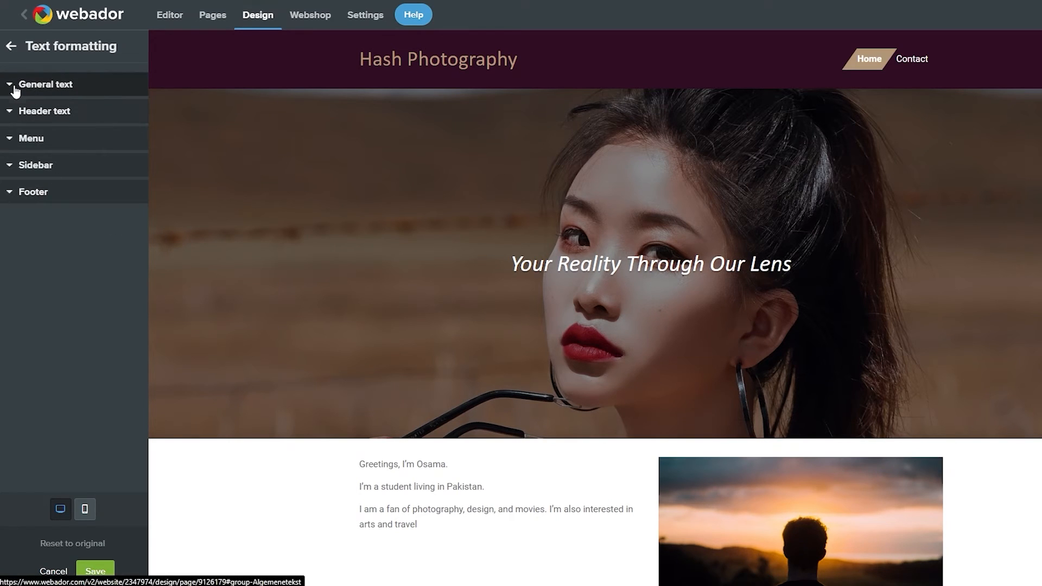
{"action": "left_click", "coordinate": [15, 87]}
{"action": "left_click", "coordinate": [94, 126]}
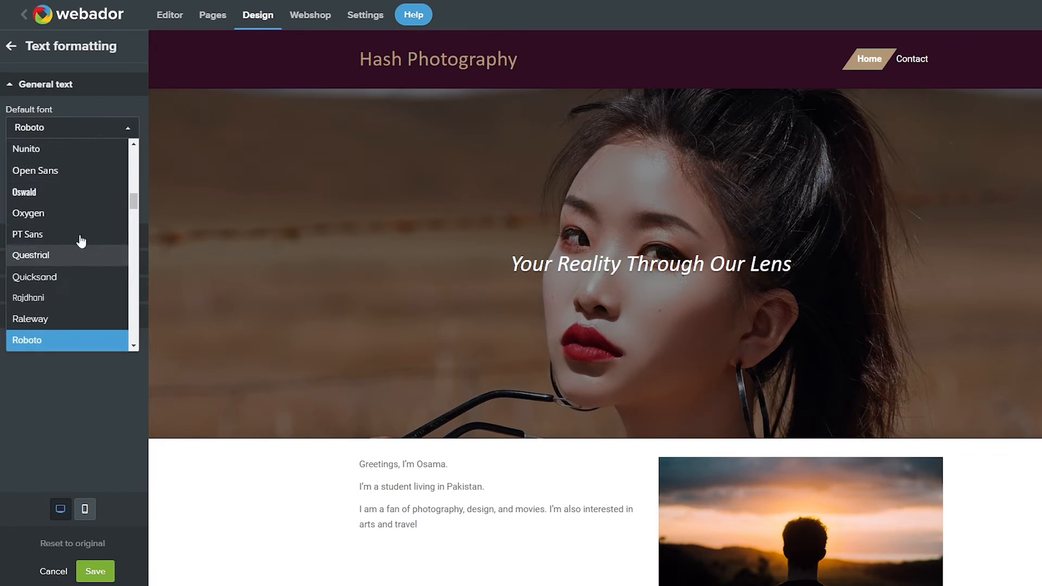
{"action": "left_click", "coordinate": [87, 192]}
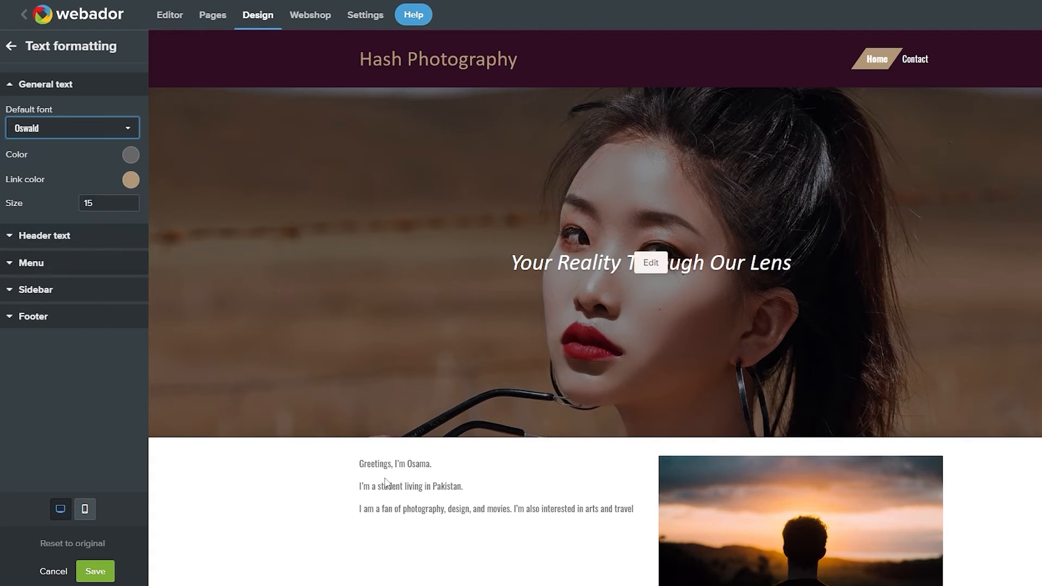
Set the header text font to Anton, save the design changes, and review the page.
{"action": "left_click", "coordinate": [17, 237]}
{"action": "left_click", "coordinate": [16, 115]}
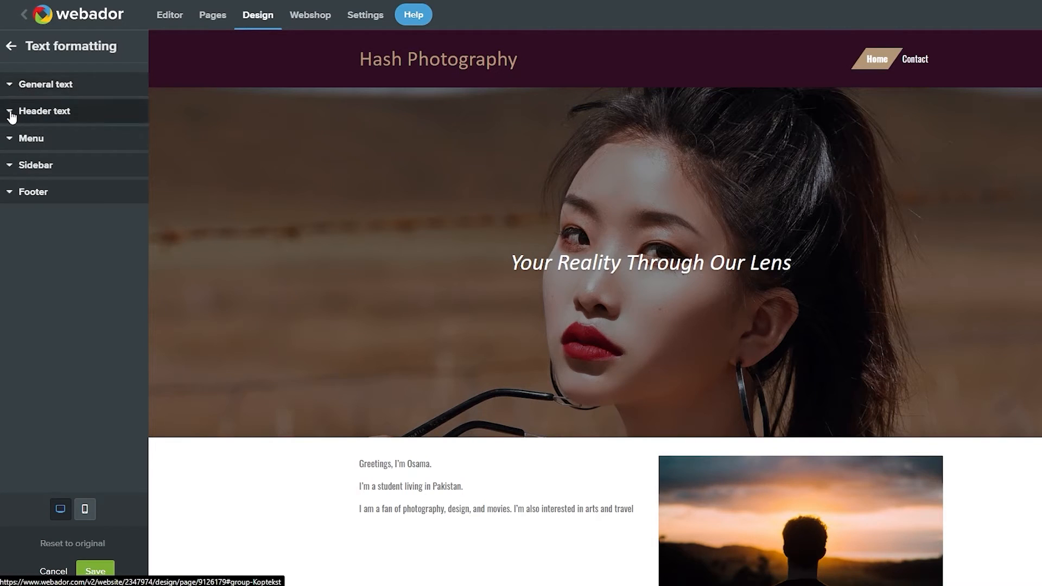
{"action": "left_click", "coordinate": [14, 110]}
{"action": "left_click", "coordinate": [33, 155]}
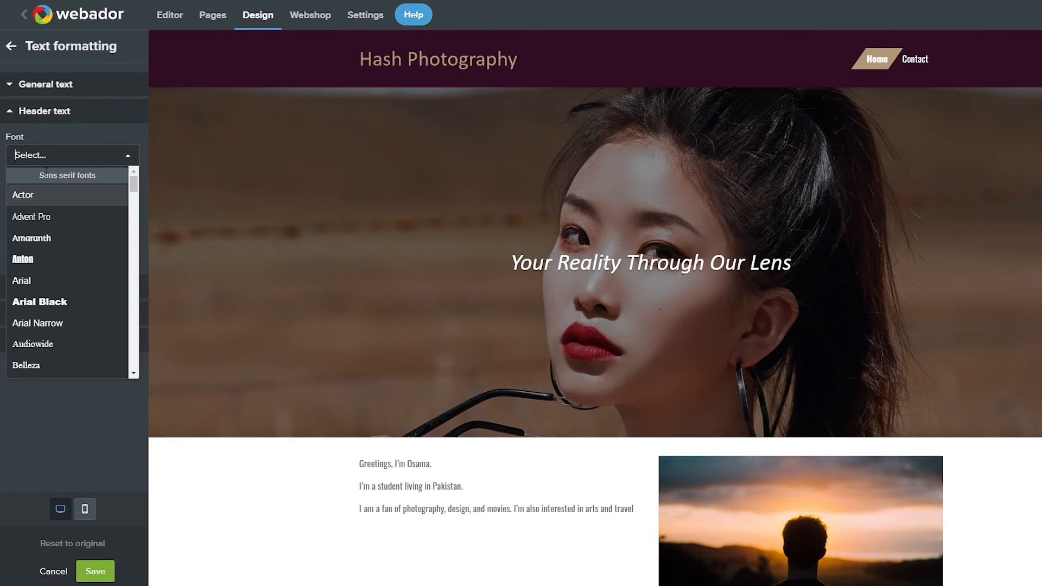
{"action": "left_click", "coordinate": [61, 264]}
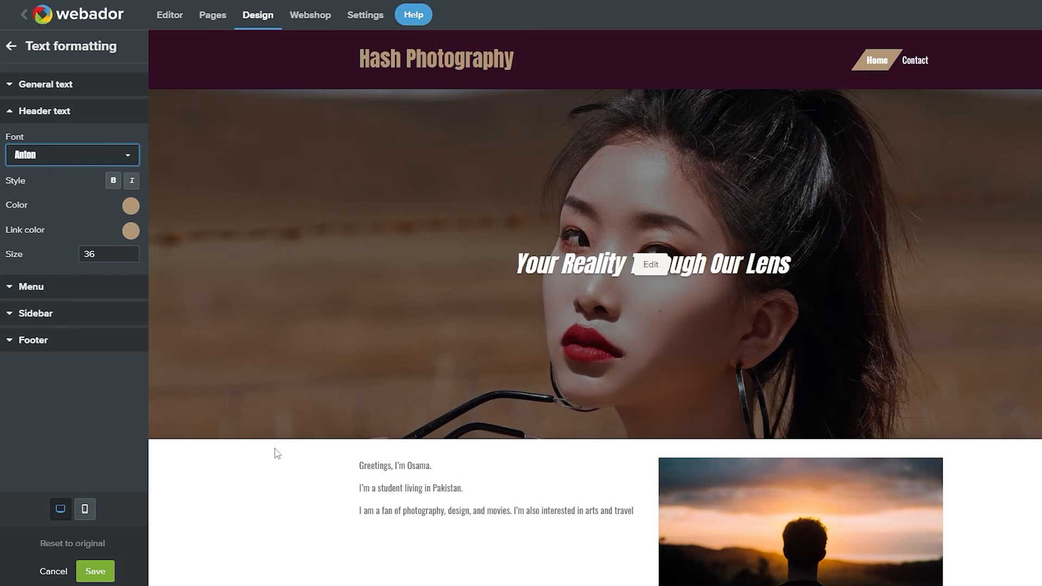
{"action": "left_click", "coordinate": [91, 401]}
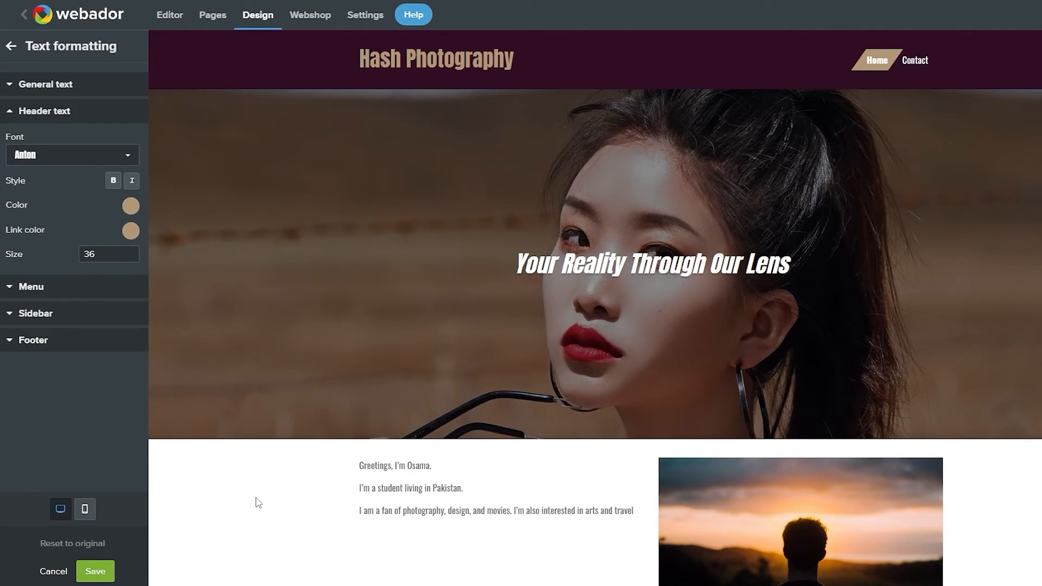
{"action": "left_click", "coordinate": [15, 111]}
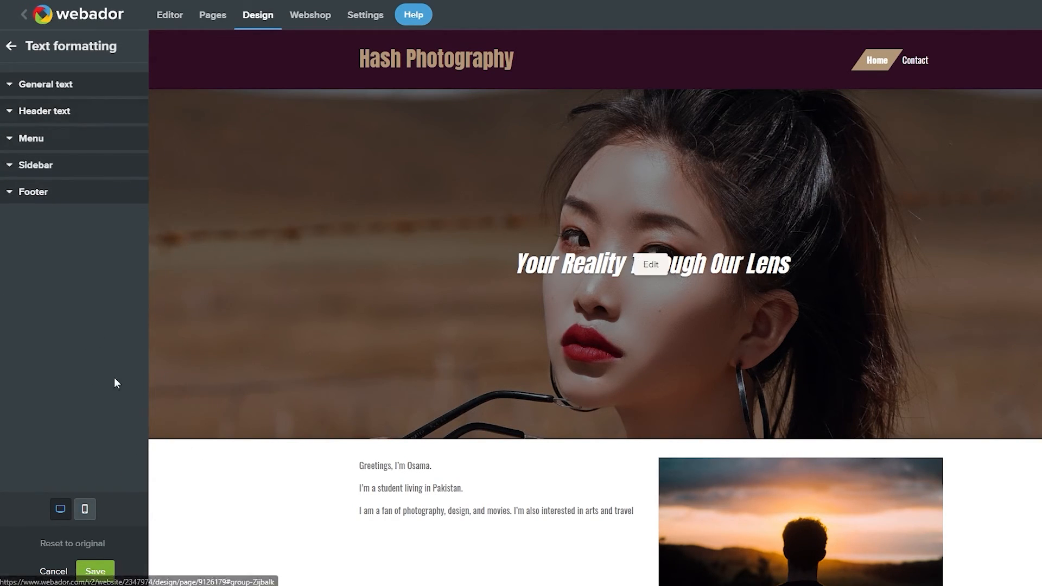
{"action": "left_click", "coordinate": [95, 574]}
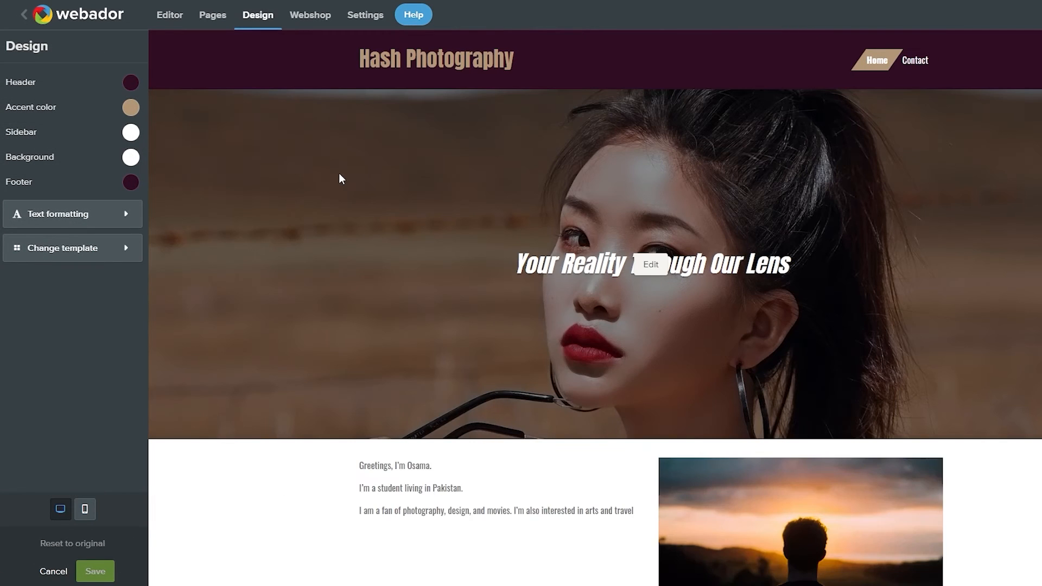
{"action": "scroll", "coordinate": [459, 351], "scroll_direction": "down", "scroll_amount": 2}
{"action": "scroll", "coordinate": [375, 369], "scroll_direction": "up", "scroll_amount": 2}
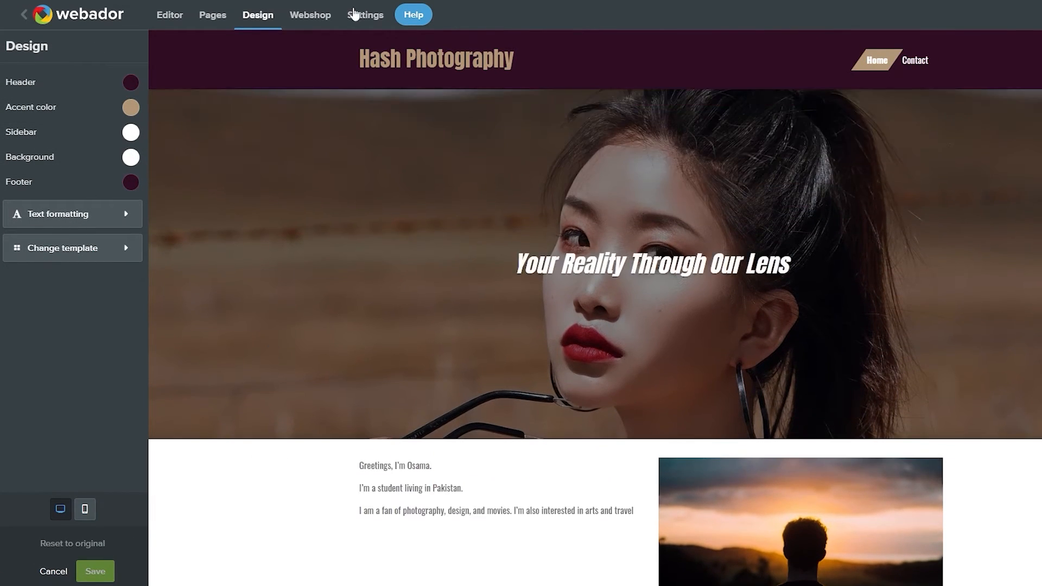
Look through the webshop's orders, customers and products sections.
{"action": "left_click", "coordinate": [324, 15]}
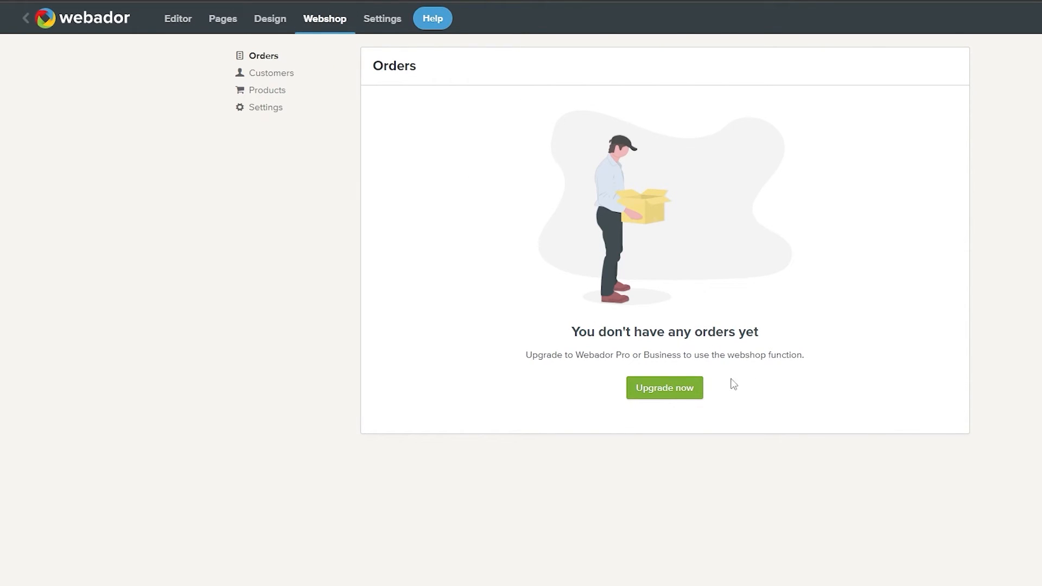
{"action": "left_click", "coordinate": [282, 78]}
{"action": "left_click", "coordinate": [254, 96]}
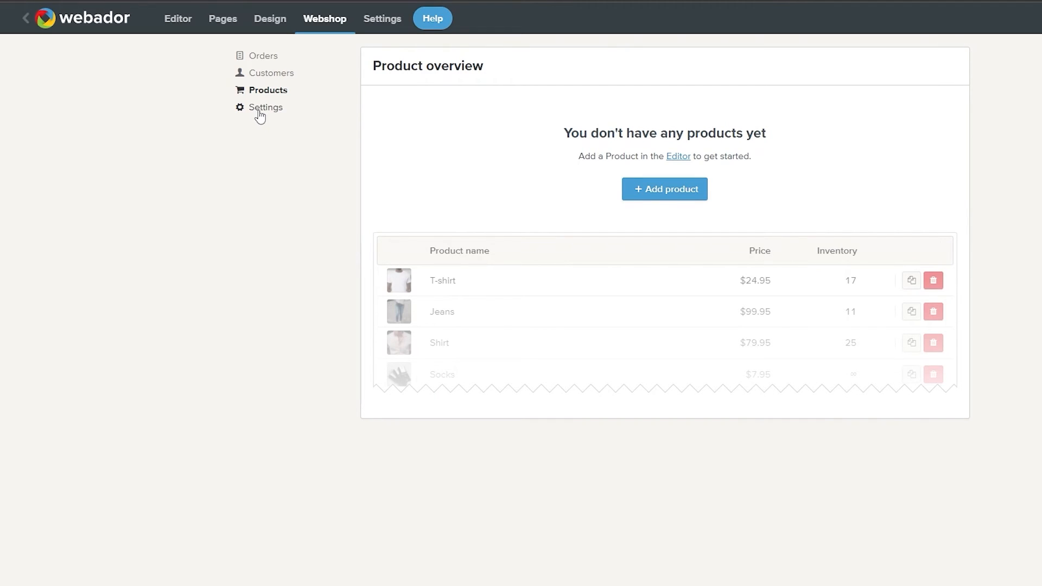
Revisit the webshop's order, customer and product overviews.
{"action": "left_click", "coordinate": [266, 59]}
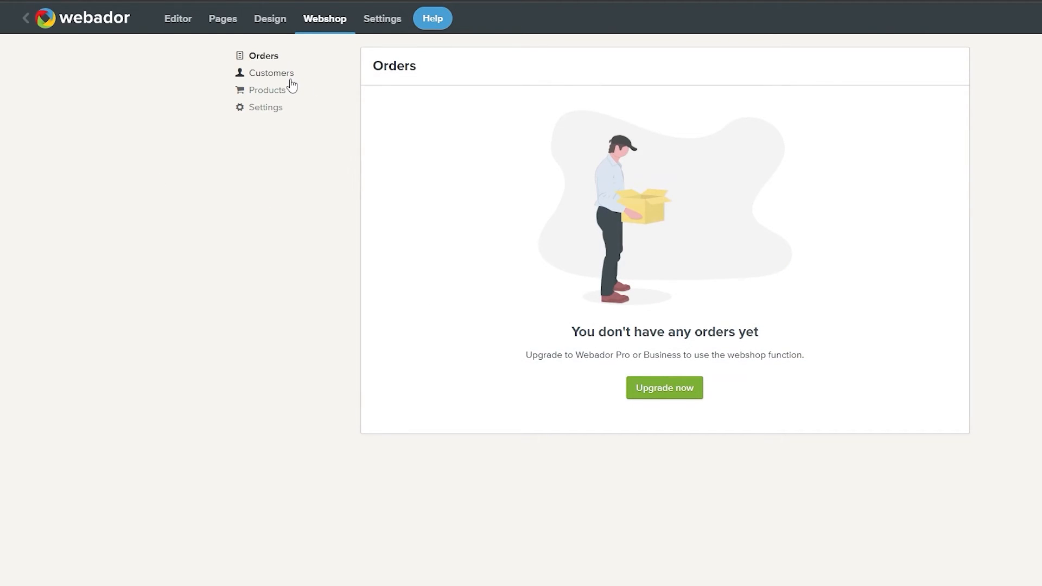
{"action": "left_click", "coordinate": [283, 75]}
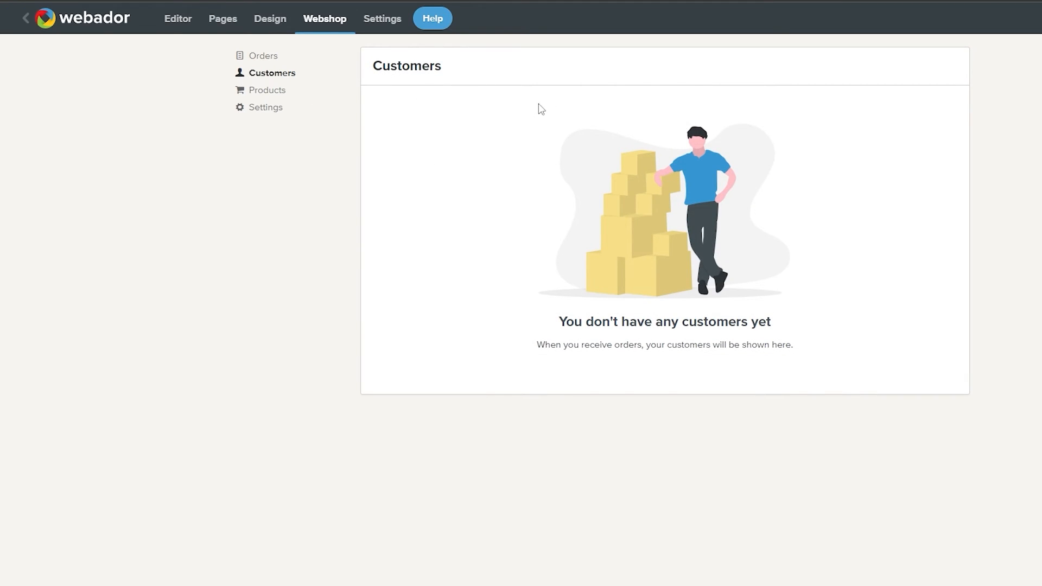
{"action": "left_click", "coordinate": [250, 89]}
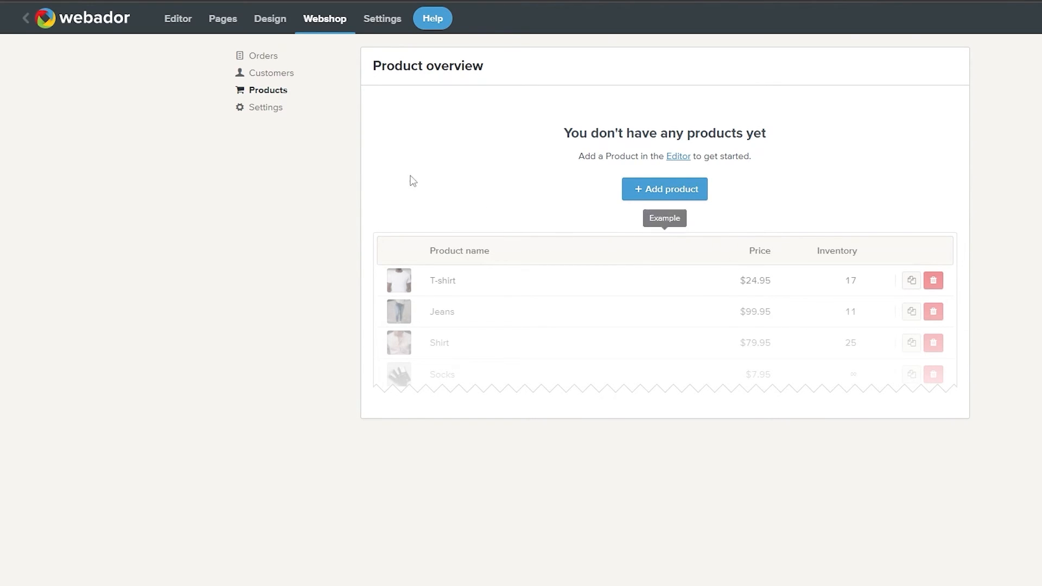
Look through the webshop settings for general options, shipping, VAT, payment methods and the checkout form.
{"action": "left_click", "coordinate": [273, 114]}
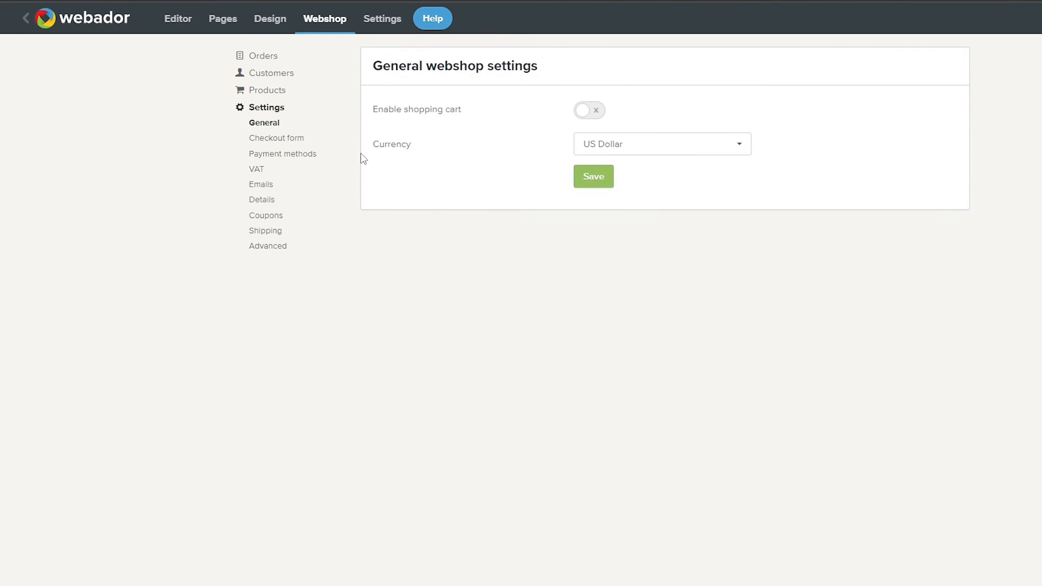
{"action": "left_click", "coordinate": [278, 233]}
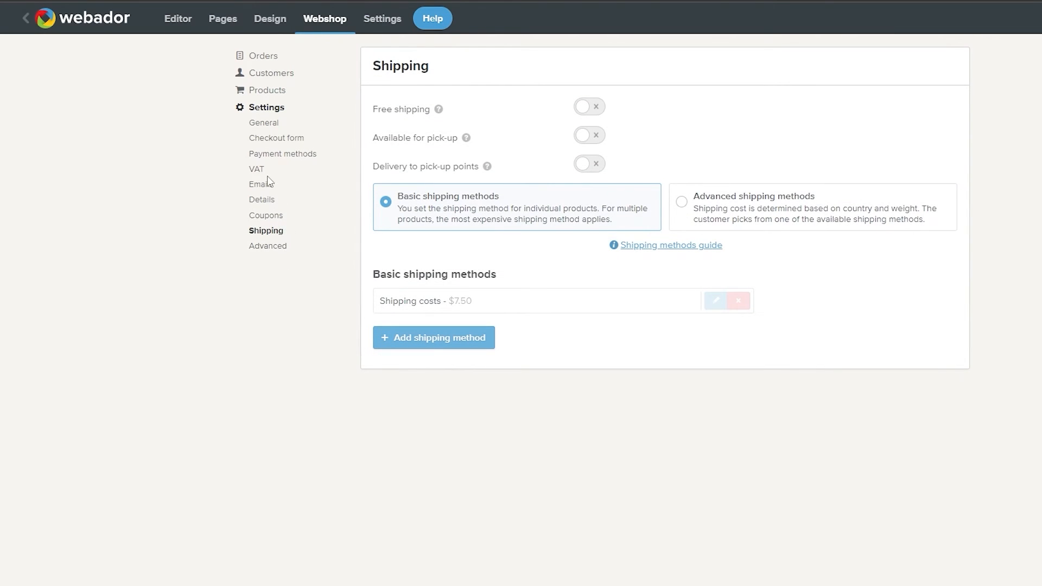
{"action": "left_click", "coordinate": [264, 174]}
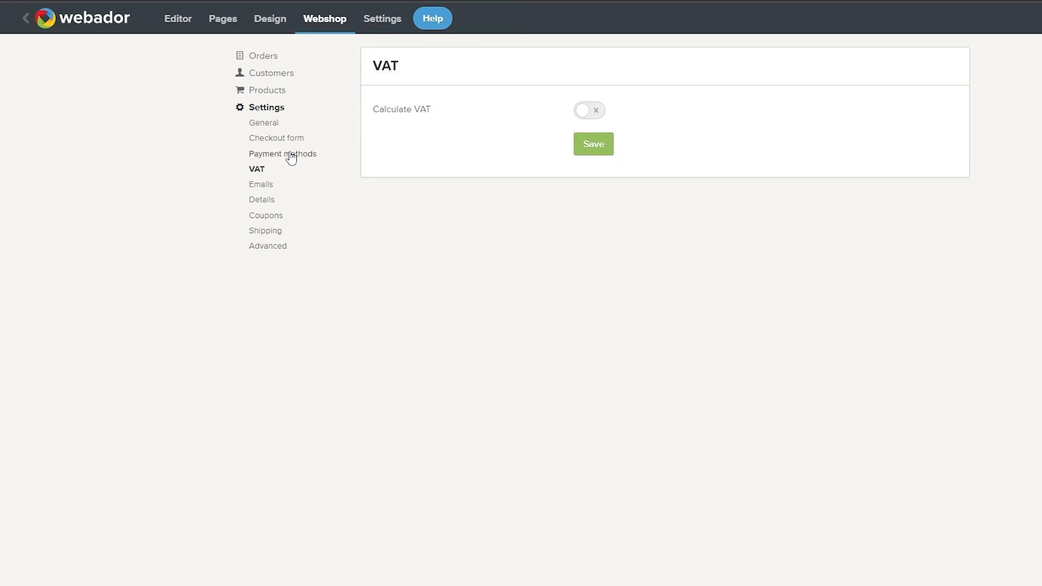
{"action": "left_click", "coordinate": [292, 155]}
{"action": "left_click", "coordinate": [295, 141]}
{"action": "scroll", "coordinate": [518, 308], "scroll_direction": "down", "scroll_amount": 3}
{"action": "scroll", "coordinate": [285, 324], "scroll_direction": "up", "scroll_amount": 3}
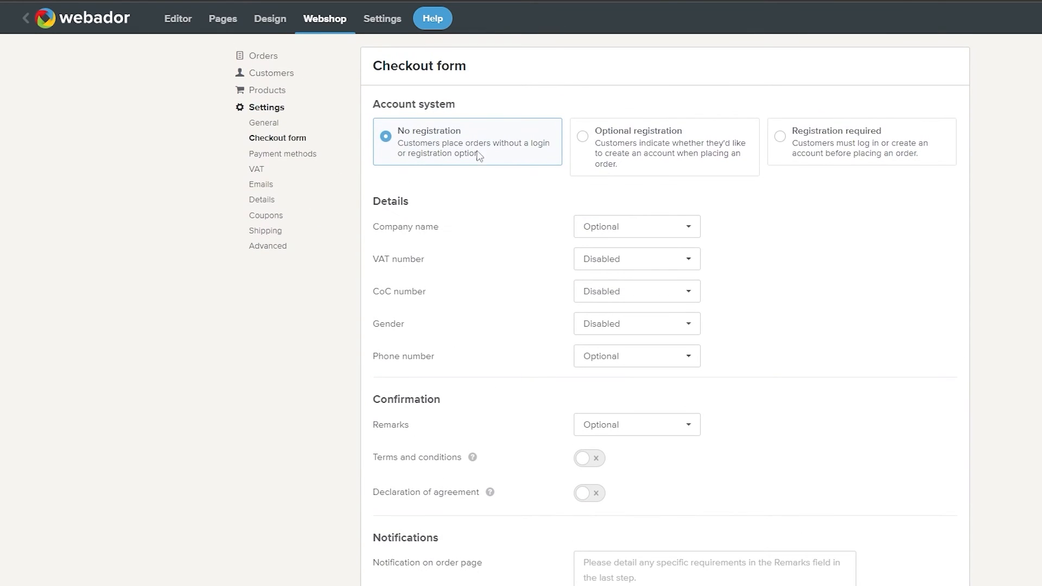
Examine the website's general settings, from website name and category to the search bar and cookie notice options.
{"action": "left_click", "coordinate": [382, 17]}
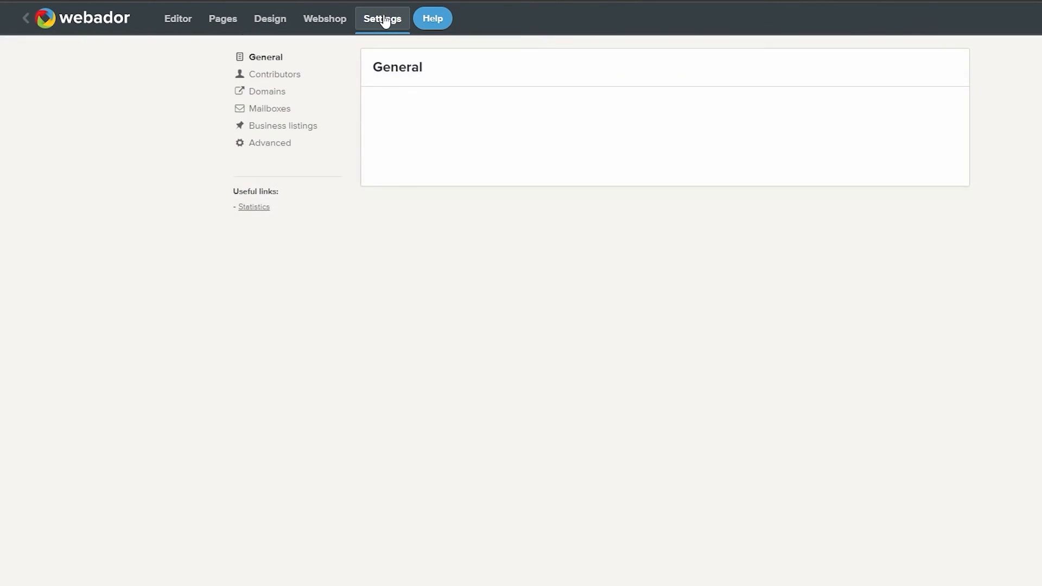
{"action": "scroll", "coordinate": [612, 234], "scroll_direction": "down", "scroll_amount": 1}
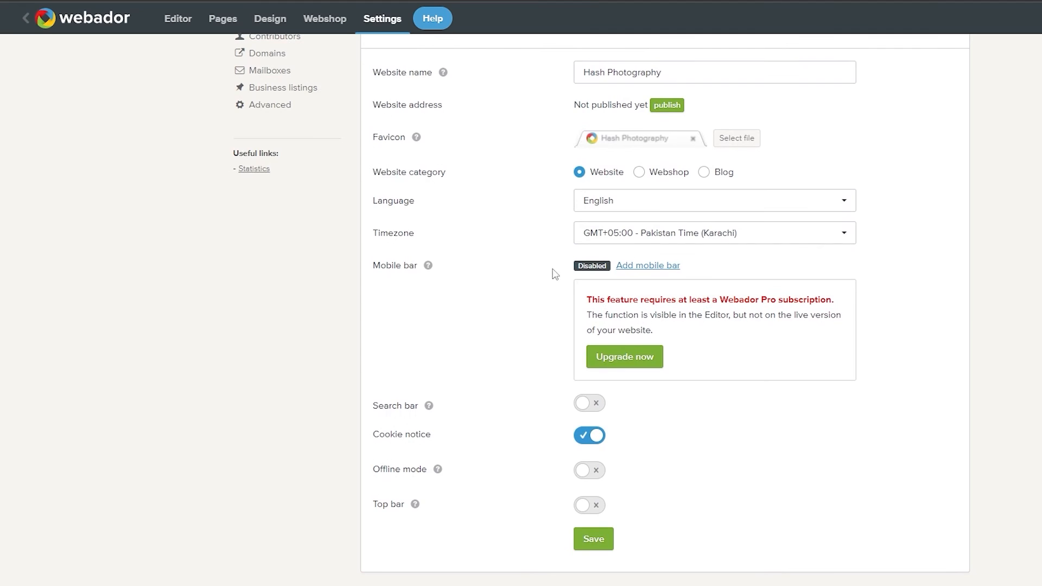
{"action": "scroll", "coordinate": [557, 274], "scroll_direction": "up", "scroll_amount": 1}
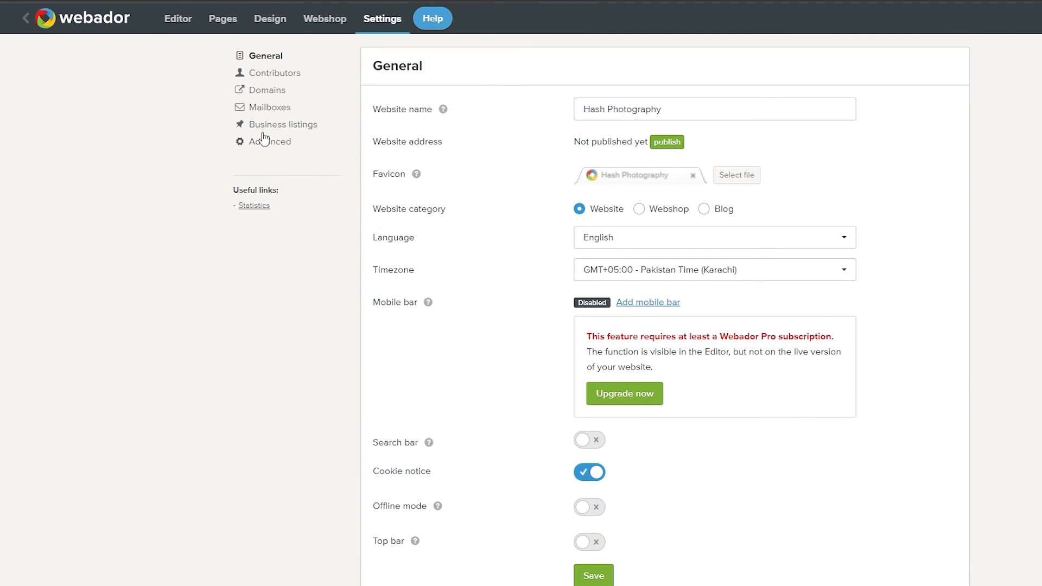
Return to the page editor and review the whole home page from header to footer.
{"action": "left_click", "coordinate": [114, 21]}
{"action": "left_click", "coordinate": [557, 96]}
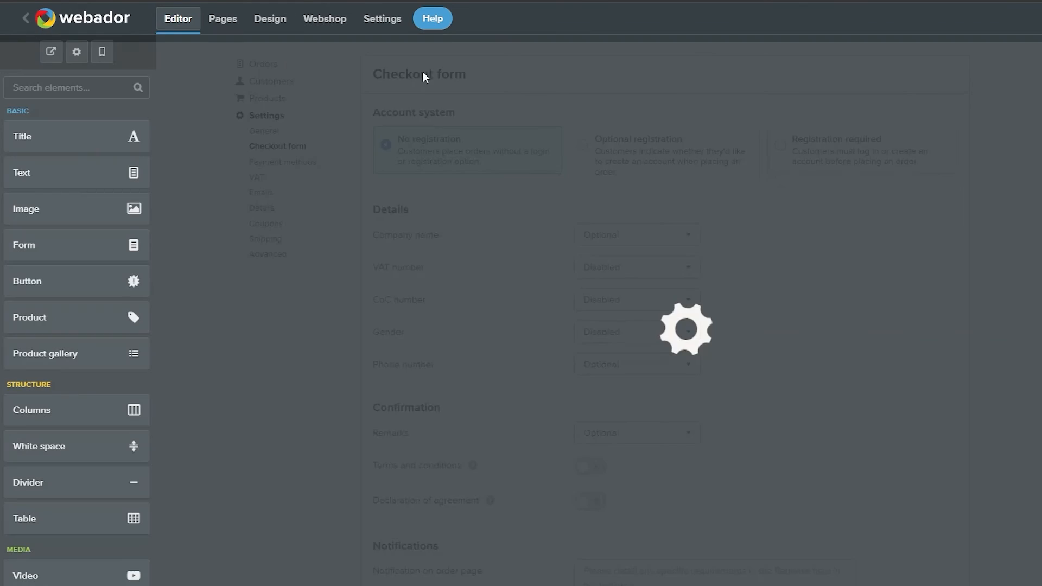
{"action": "scroll", "coordinate": [480, 246], "scroll_direction": "down", "scroll_amount": 3}
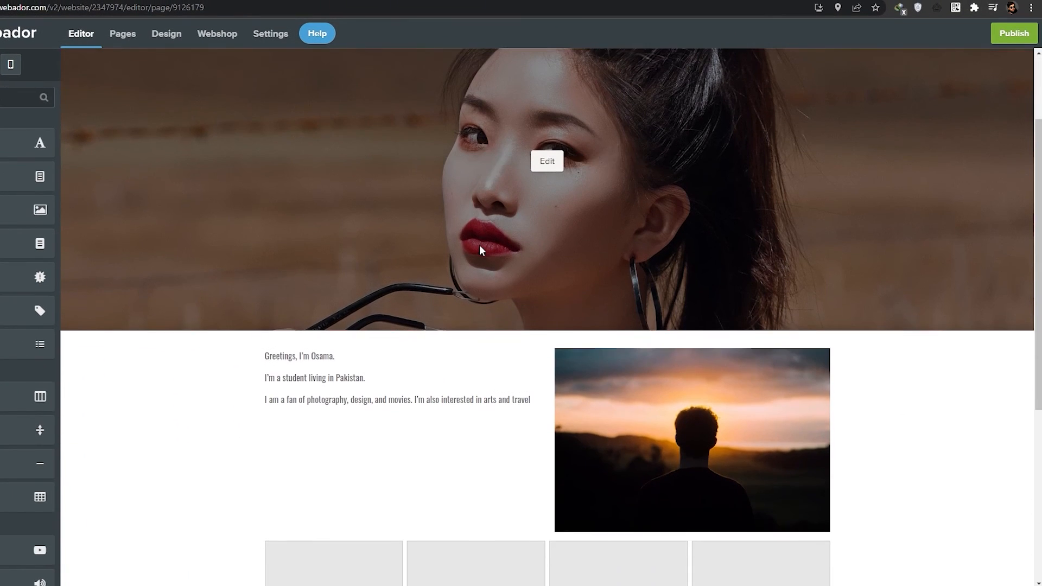
{"action": "scroll", "coordinate": [425, 273], "scroll_direction": "up", "scroll_amount": 2}
{"action": "scroll", "coordinate": [845, 373], "scroll_direction": "up", "scroll_amount": 1}
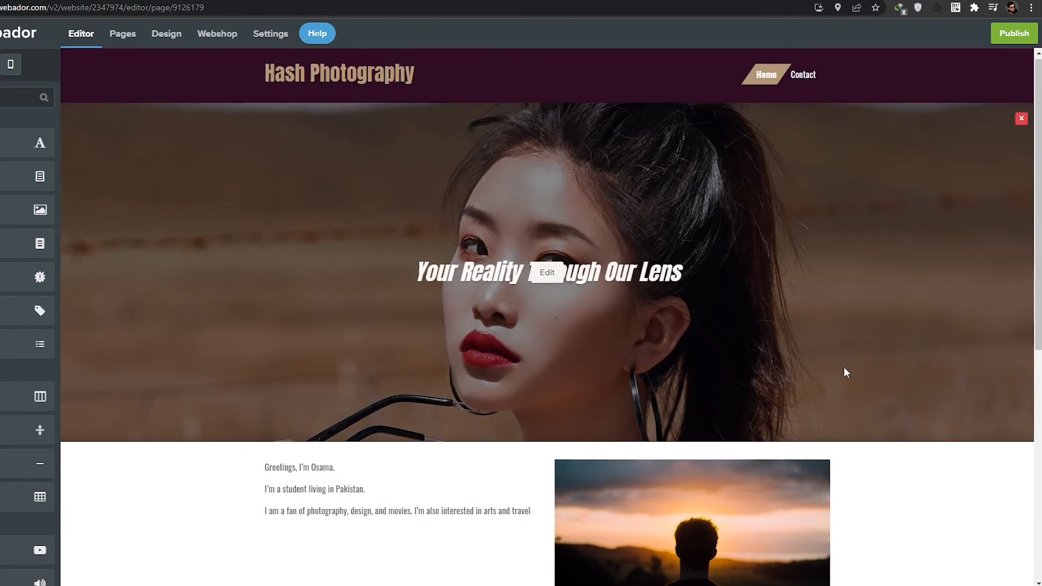
{"action": "scroll", "coordinate": [850, 365], "scroll_direction": "down", "scroll_amount": 7}
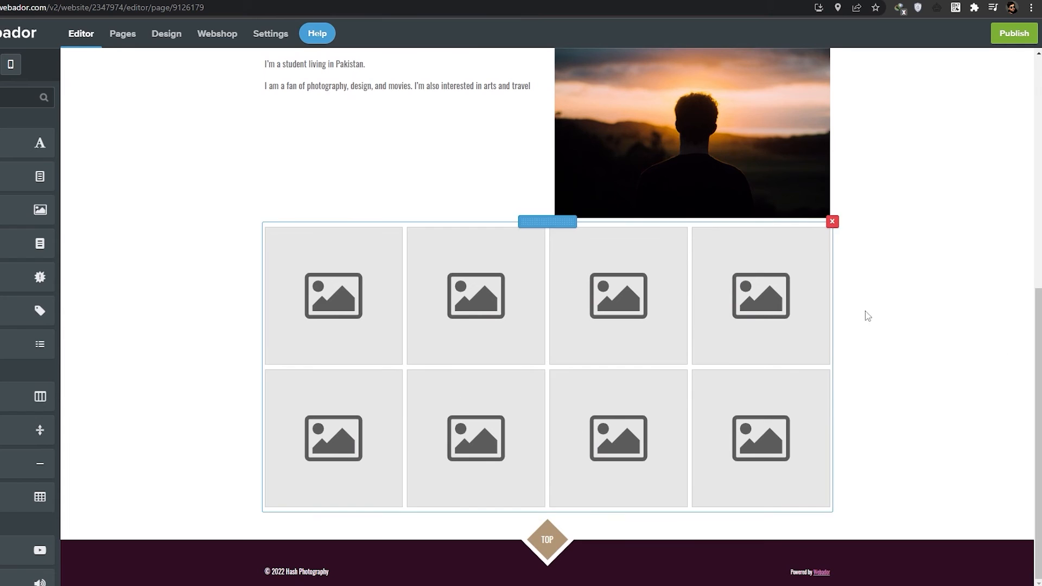
{"action": "scroll", "coordinate": [939, 409], "scroll_direction": "up", "scroll_amount": 8}
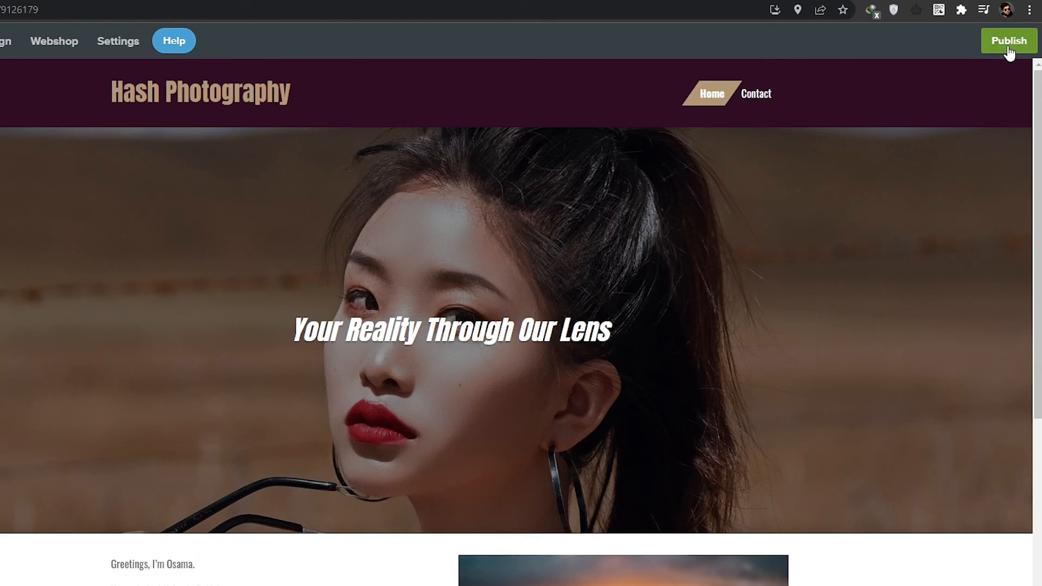
Publish the website under the free subdomain hashphotography.webador.com, searching for the domain name HashPhotography.
{"action": "left_click", "coordinate": [1008, 44]}
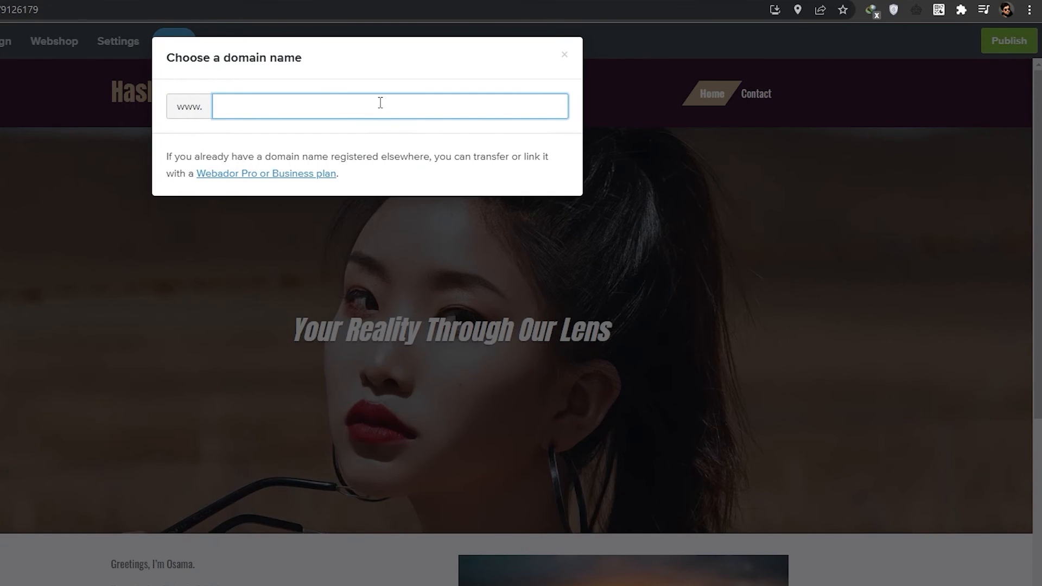
{"action": "type", "text": "HashPhotography"}
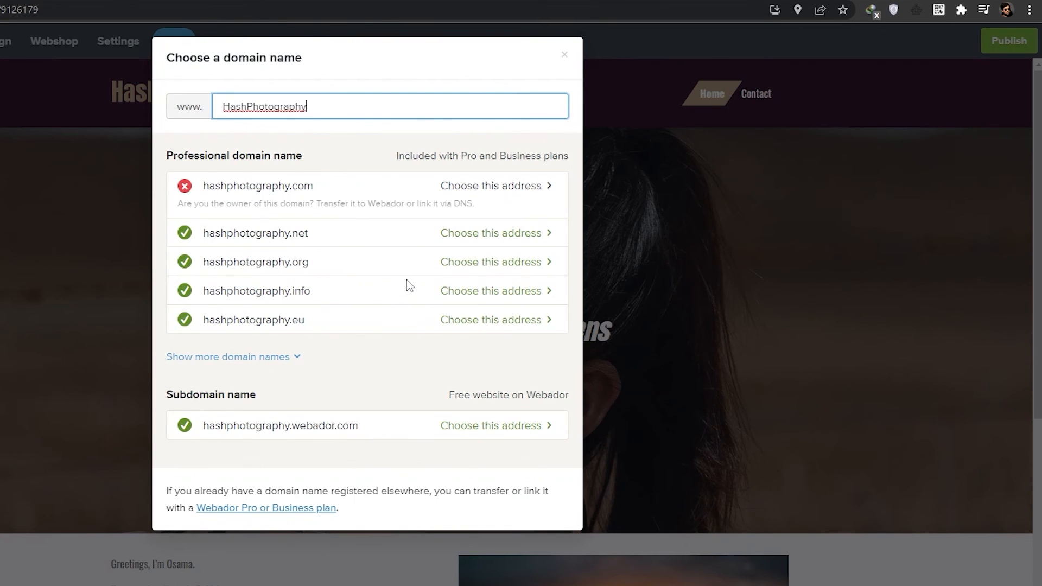
{"action": "left_click", "coordinate": [545, 429]}
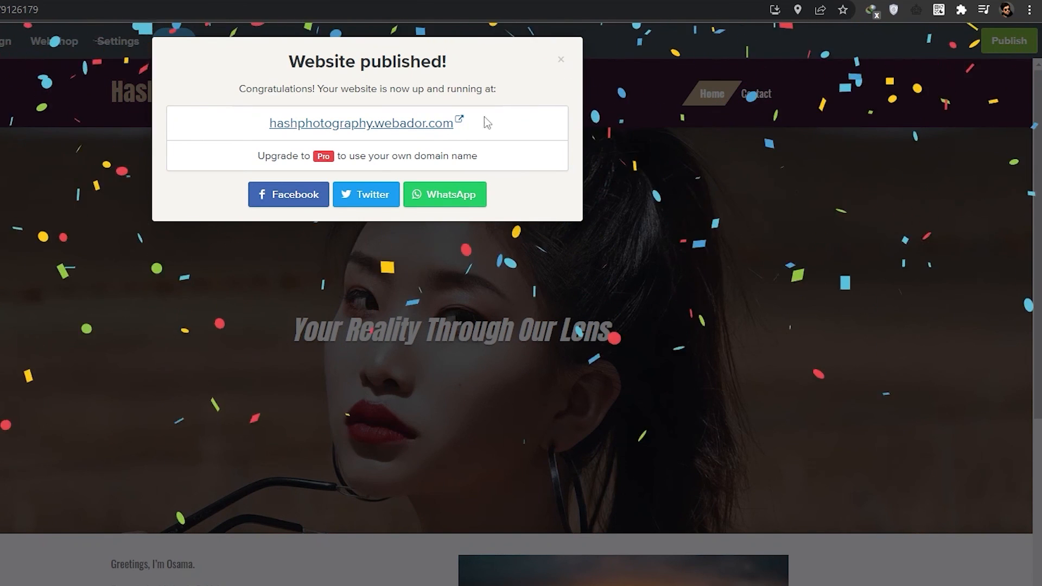
Open the published website, review its home page, accept the cookie notice, and close the site again.
{"action": "left_click", "coordinate": [458, 122]}
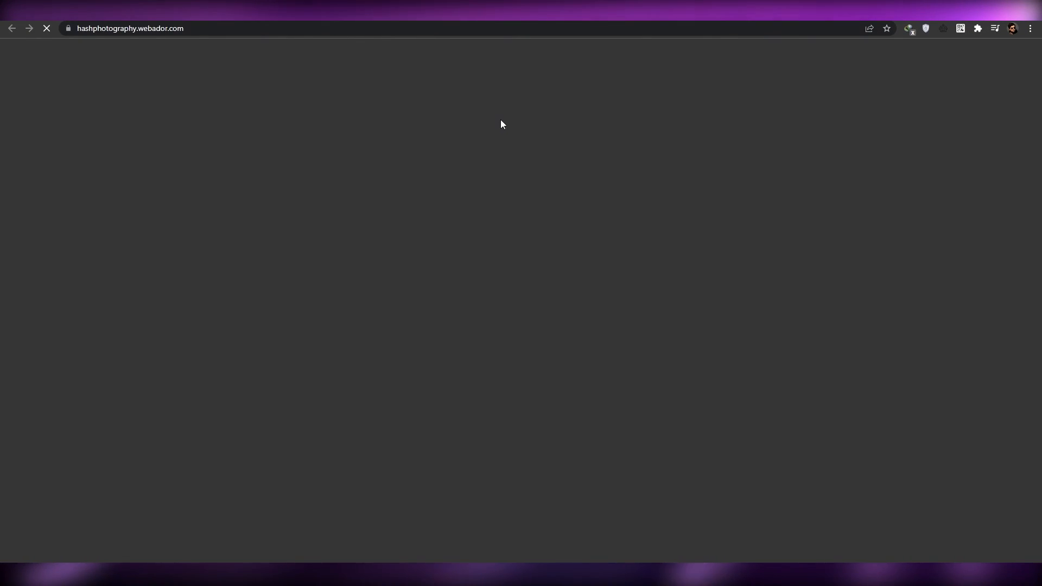
{"action": "scroll", "coordinate": [430, 144], "scroll_direction": "down", "scroll_amount": 5}
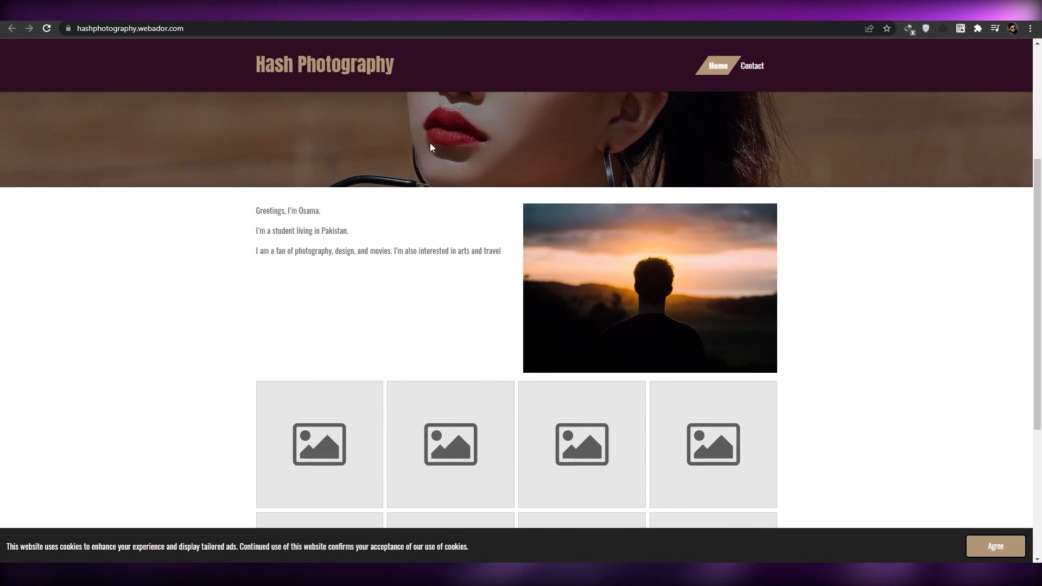
{"action": "scroll", "coordinate": [515, 226], "scroll_direction": "up", "scroll_amount": 7}
{"action": "scroll", "coordinate": [345, 251], "scroll_direction": "down", "scroll_amount": 2}
{"action": "scroll", "coordinate": [347, 254], "scroll_direction": "down", "scroll_amount": 6}
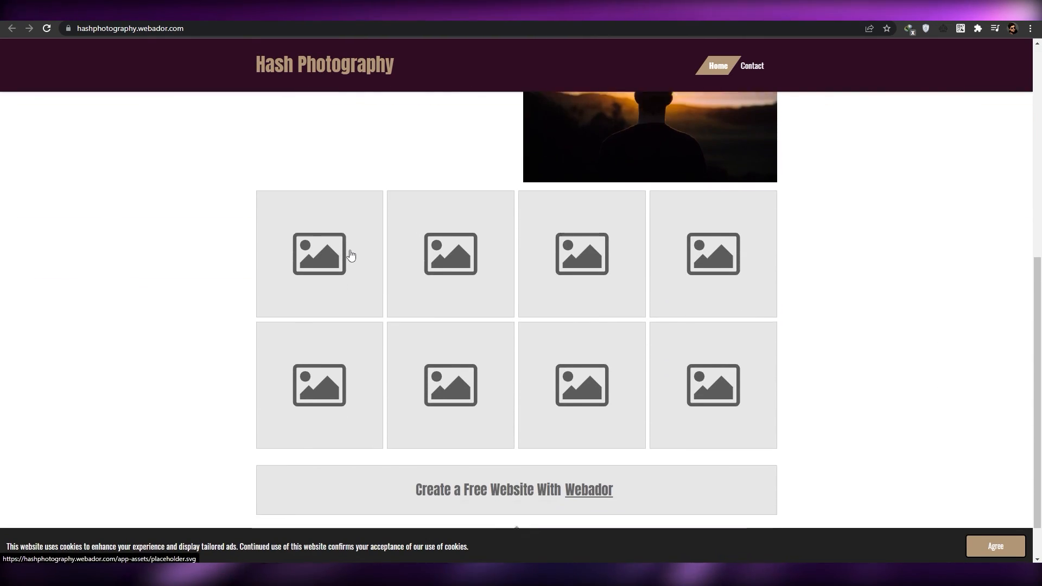
{"action": "scroll", "coordinate": [350, 253], "scroll_direction": "up", "scroll_amount": 8}
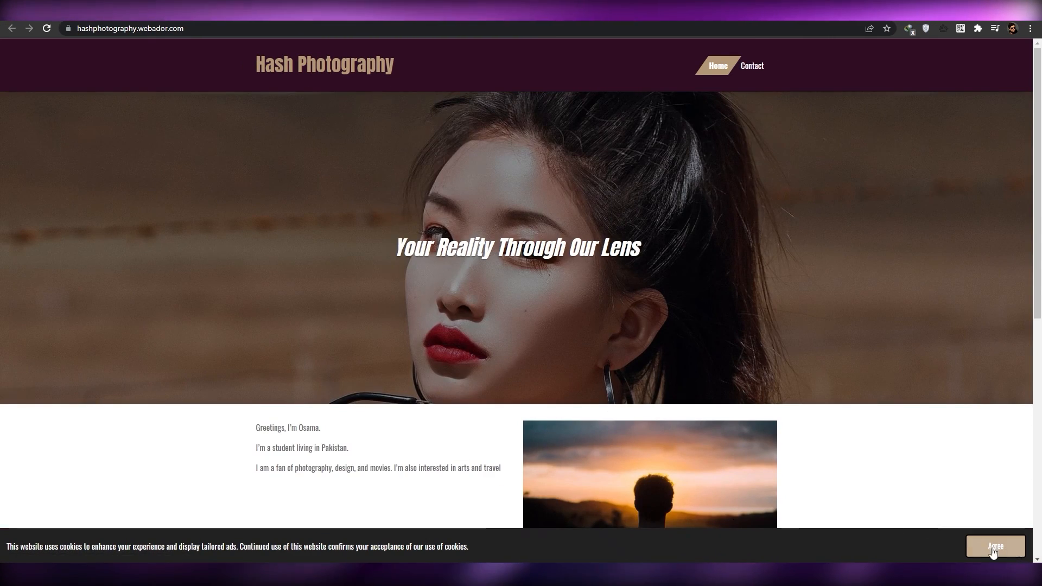
{"action": "left_click", "coordinate": [997, 554]}
{"action": "key", "text": "ctrl+w"}
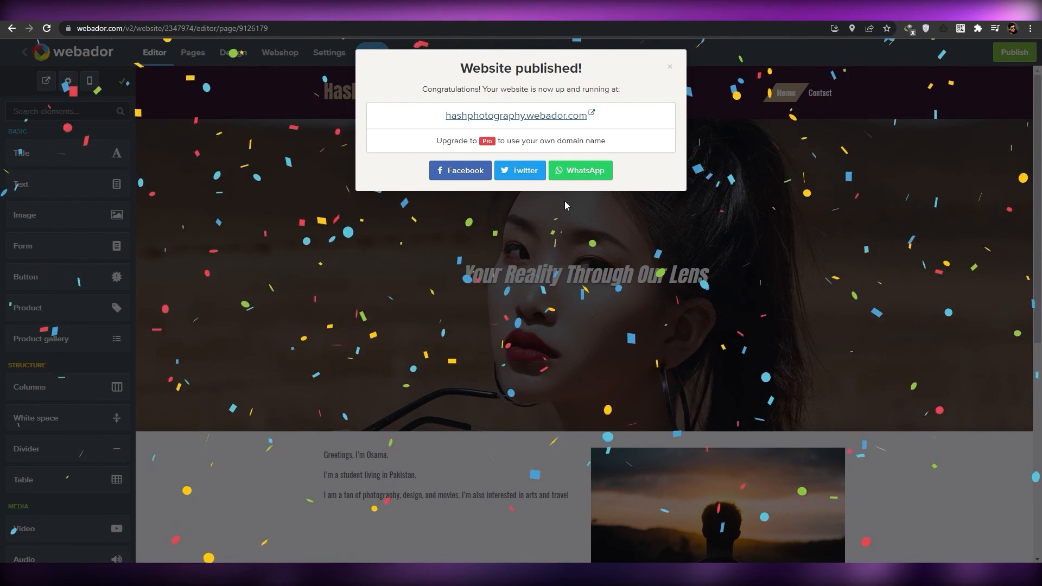
Dismiss the publication message and look over the home page's banner, introduction and photo album in the editor.
{"action": "left_click", "coordinate": [669, 67]}
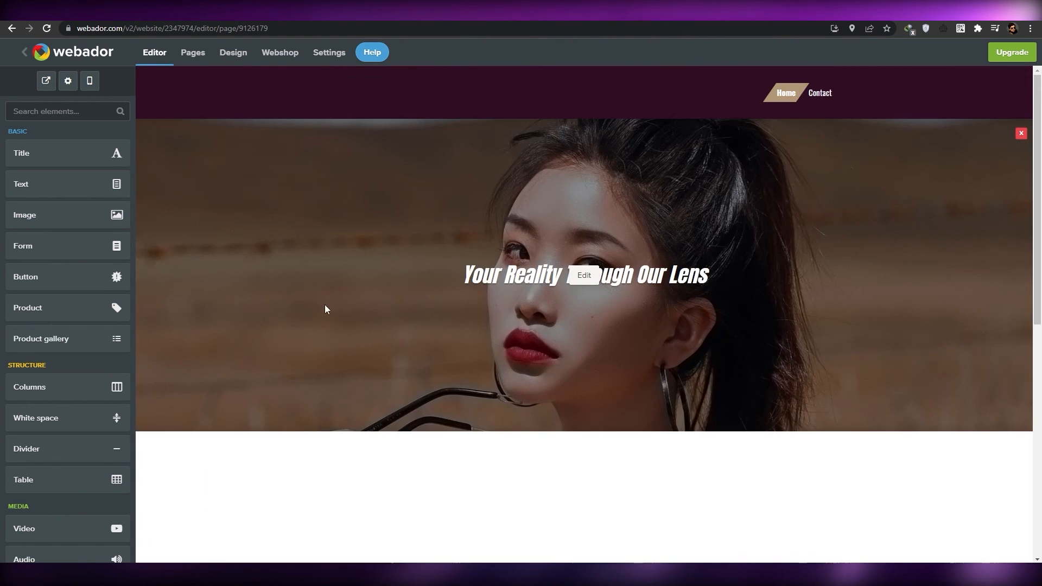
{"action": "scroll", "coordinate": [337, 302], "scroll_direction": "down", "scroll_amount": 4}
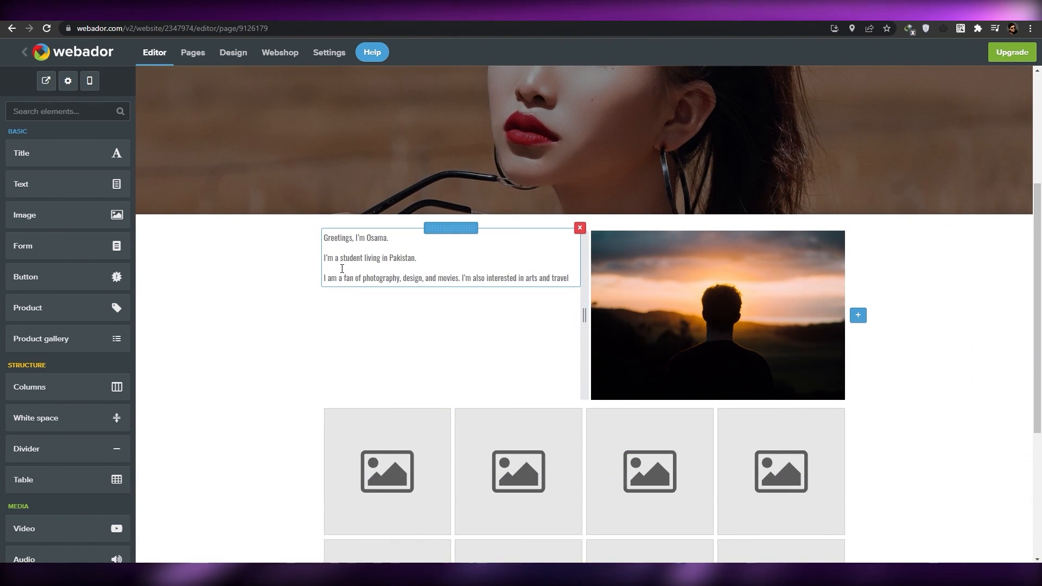
{"action": "scroll", "coordinate": [329, 265], "scroll_direction": "down", "scroll_amount": 1}
{"action": "scroll", "coordinate": [330, 268], "scroll_direction": "up", "scroll_amount": 3}
{"action": "scroll", "coordinate": [330, 266], "scroll_direction": "up", "scroll_amount": 2}
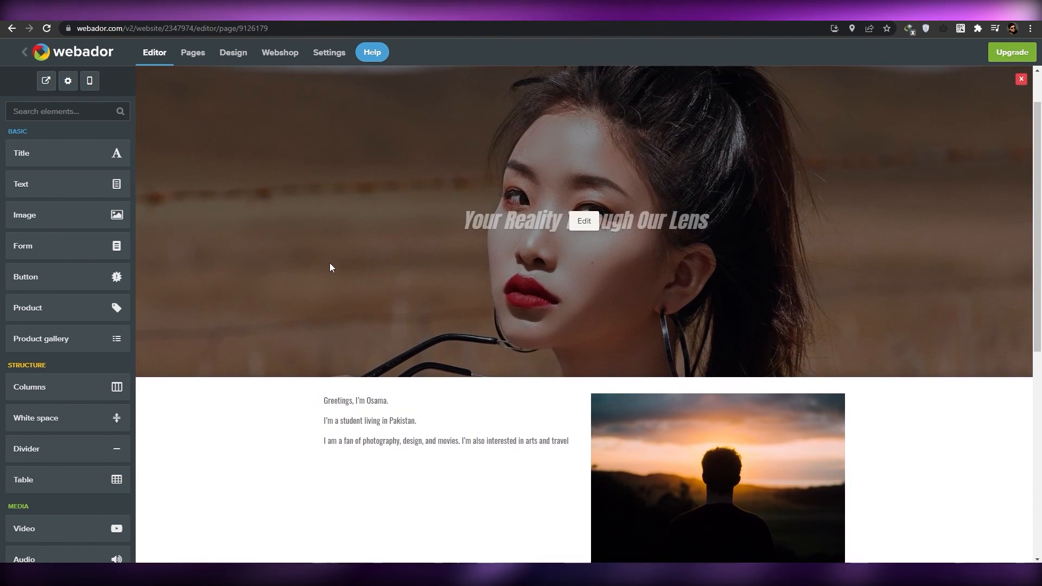